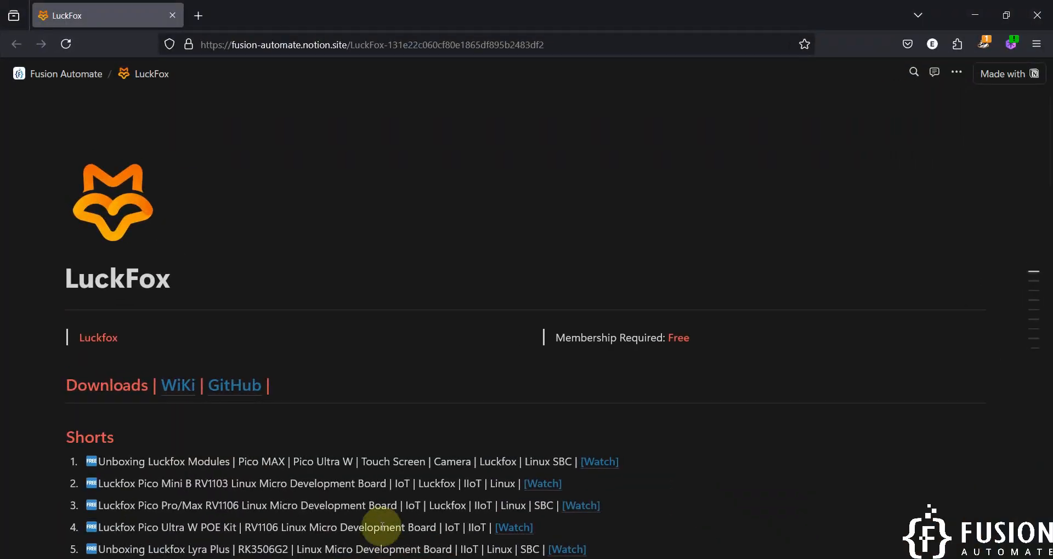
# - Open the Luckfox Pico WebBee RV1103 product page and highlight the board and chip names in its title
pyautogui.scroll(-15, 400, 348)
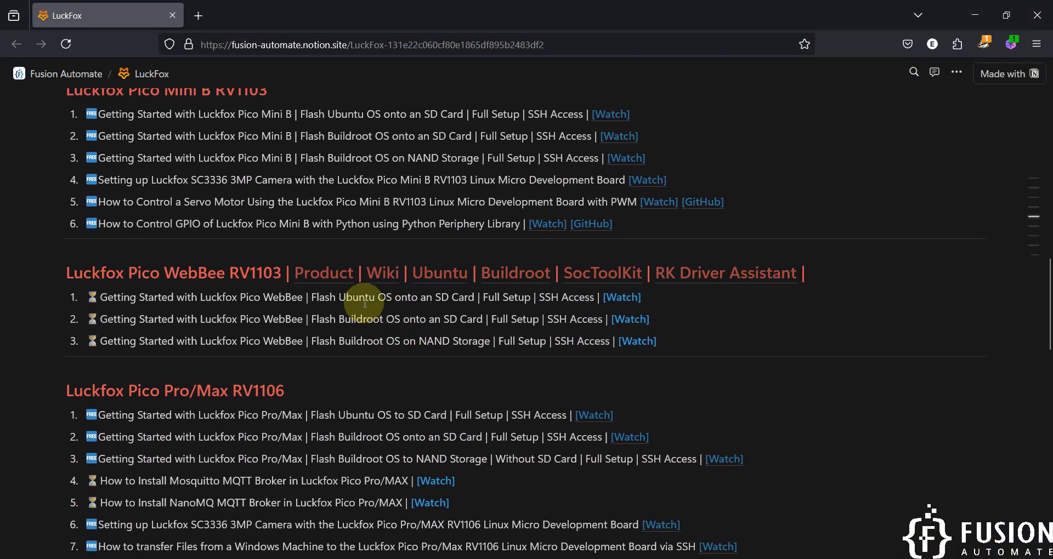
pyautogui.click(325, 273)
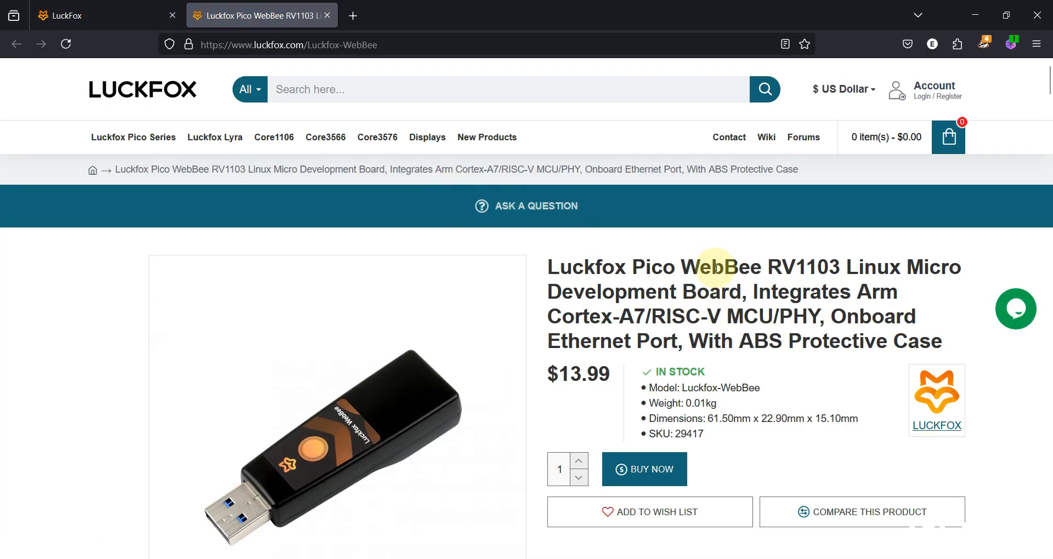
pyautogui.doubleClick(716, 269)
pyautogui.doubleClick(807, 269)
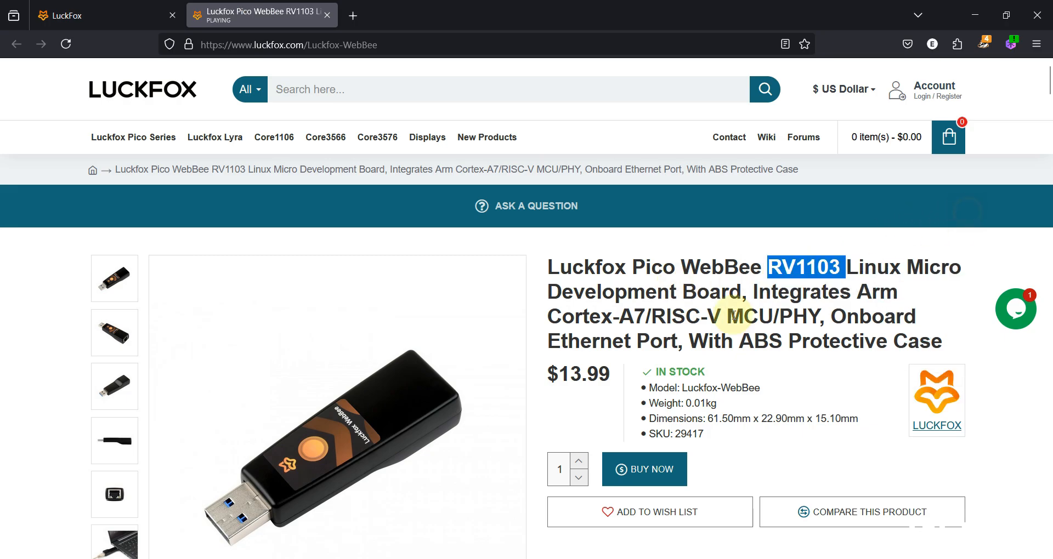
pyautogui.scroll(-1, 734, 316)
pyautogui.click(845, 231)
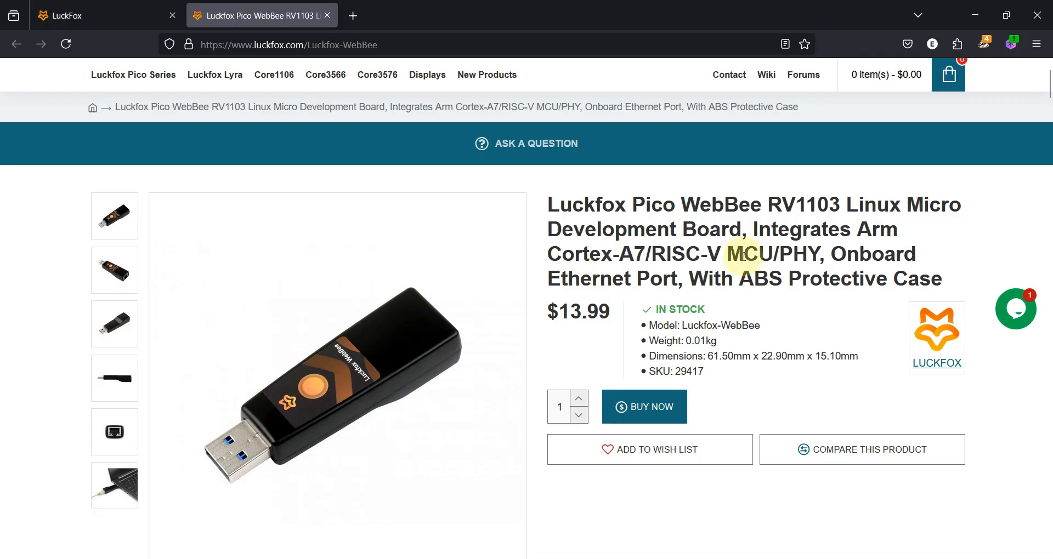
pyautogui.scroll(-1, 735, 274)
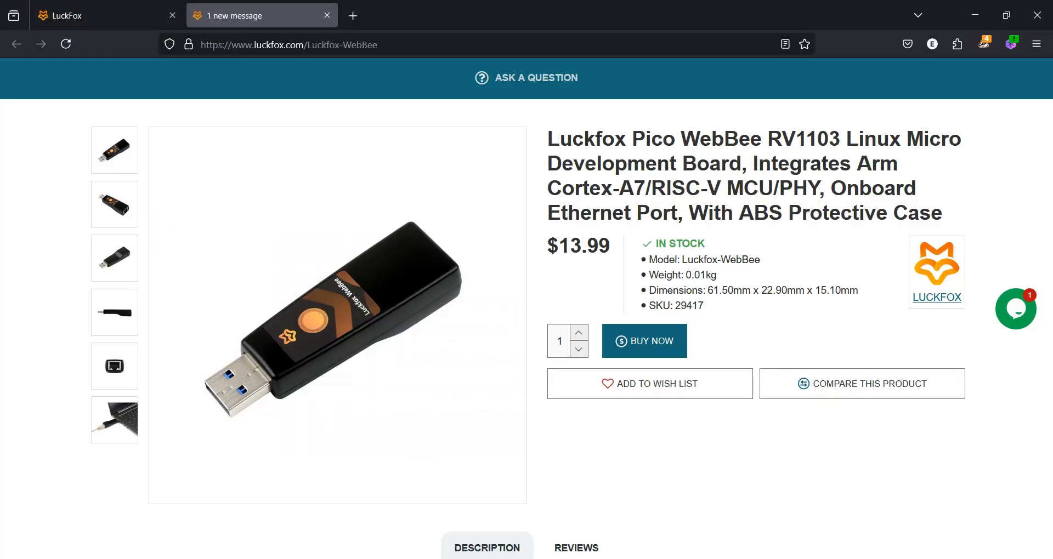
# - Examine the product page's Specifications table, covering the CPU, processor, RAM, USB, Ethernet port and default storage rows
pyautogui.scroll(-5, 762, 318)
pyautogui.scroll(-15, 777, 326)
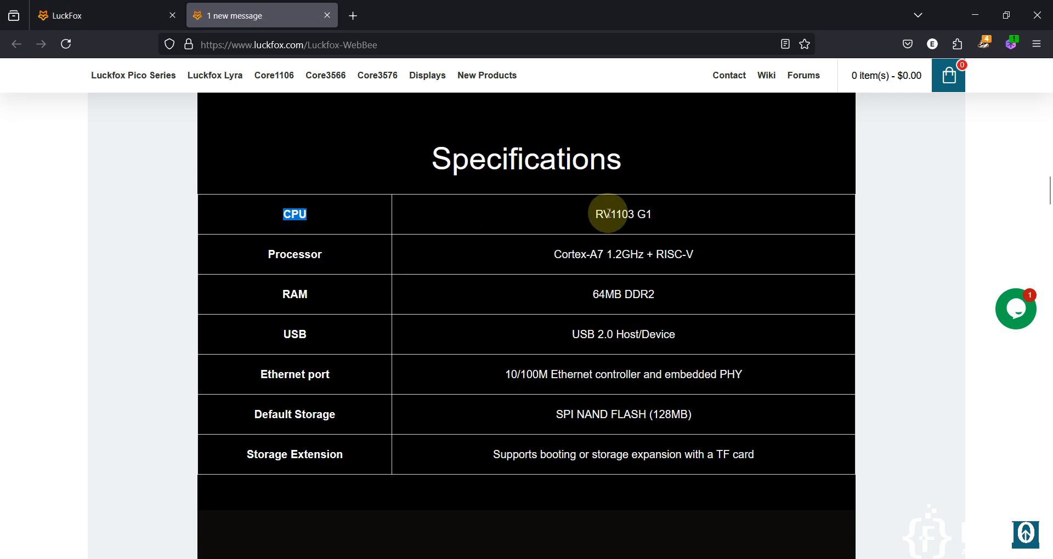
pyautogui.doubleClick(644, 214)
pyautogui.doubleClick(294, 254)
pyautogui.click(615, 255)
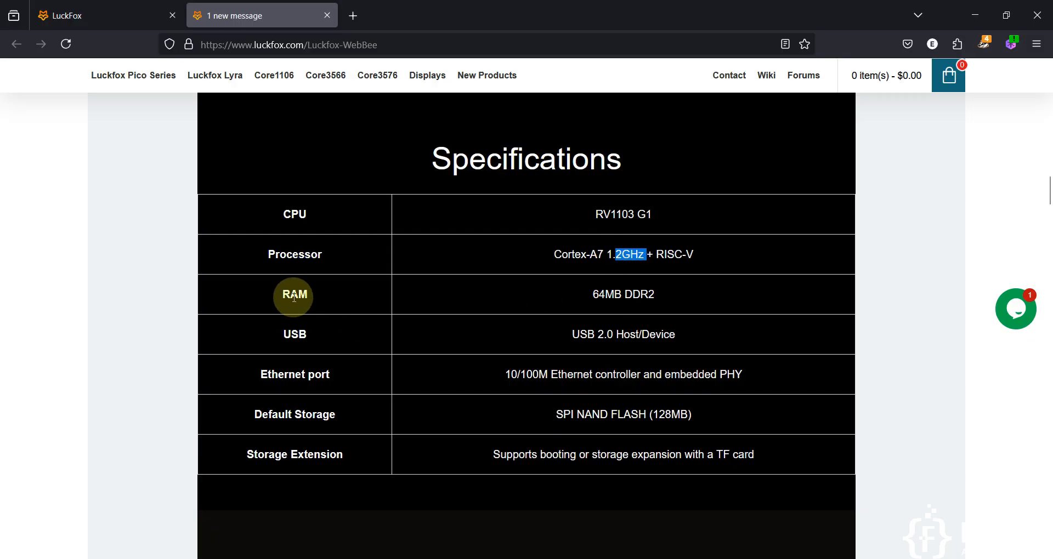
pyautogui.doubleClick(294, 294)
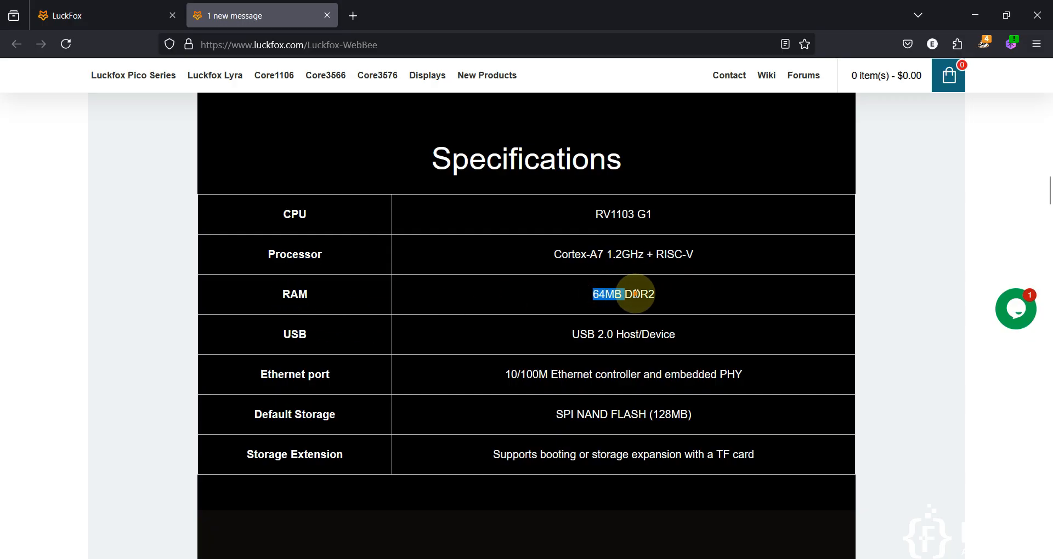
pyautogui.click(288, 334)
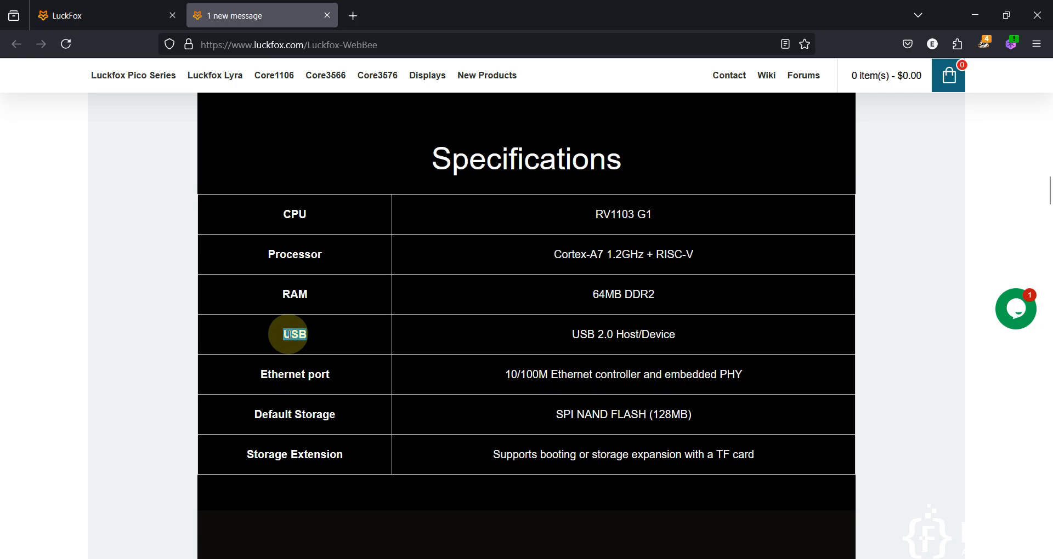
pyautogui.tripleClick(512, 376)
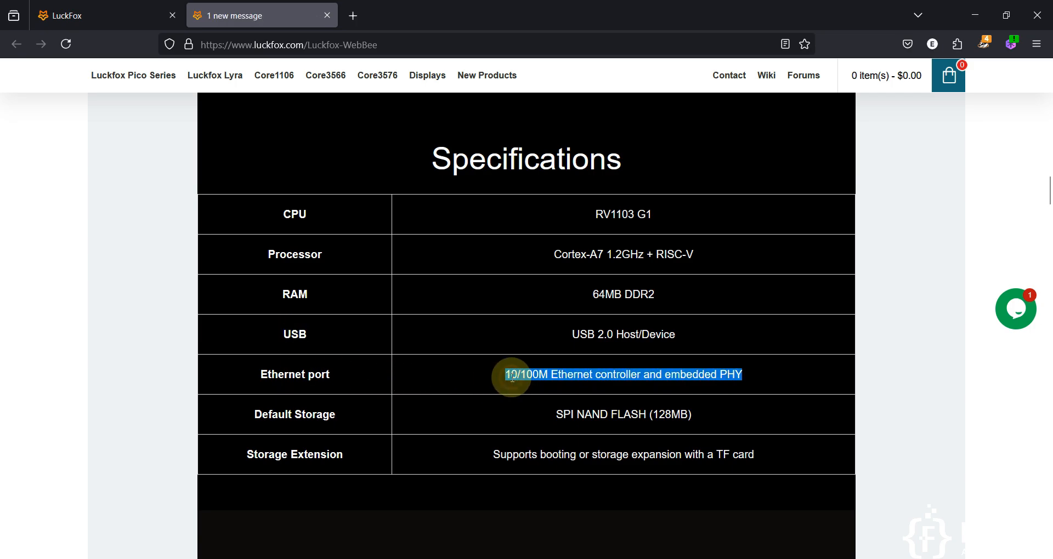
pyautogui.tripleClick(256, 414)
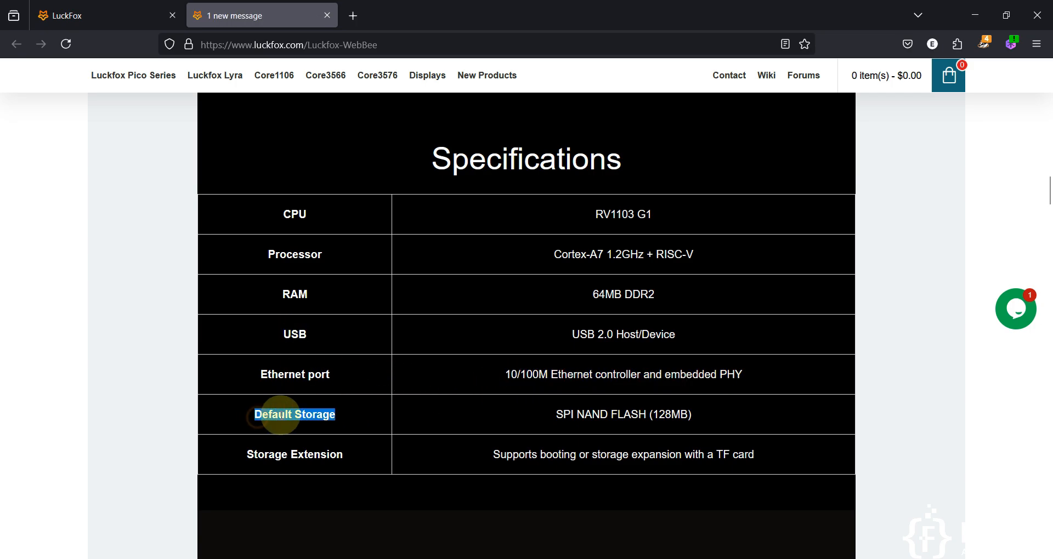
pyautogui.tripleClick(564, 414)
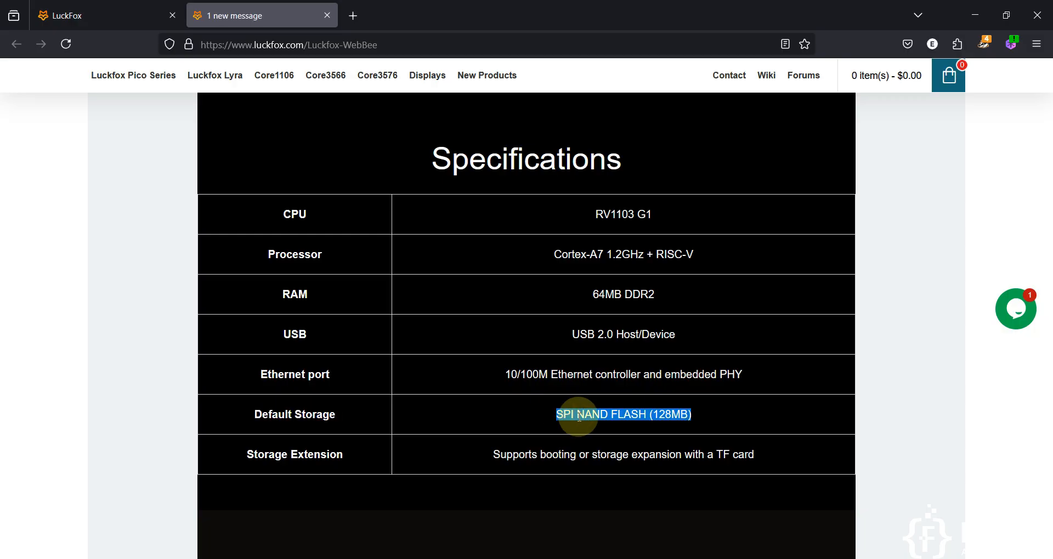
pyautogui.tripleClick(631, 420)
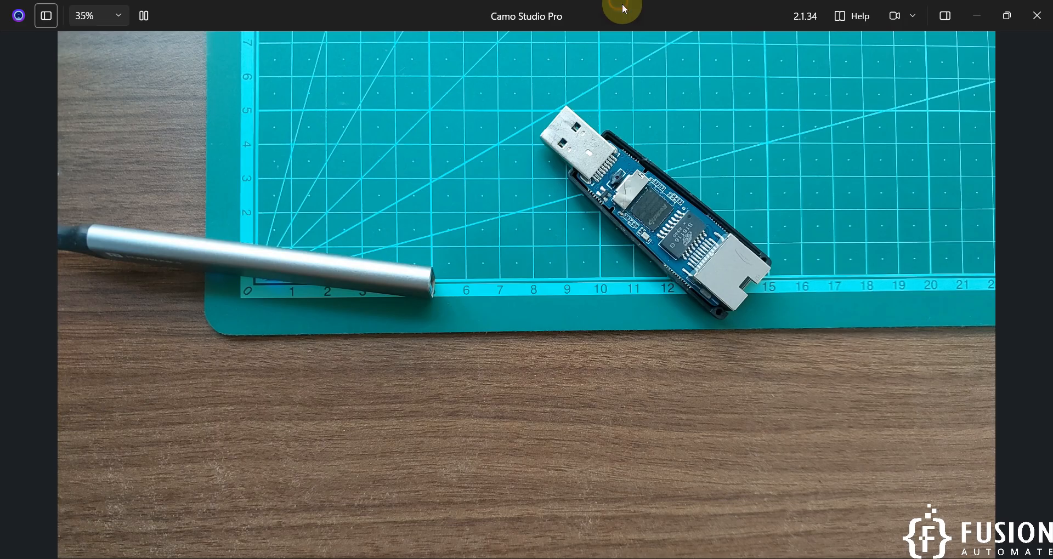
# - Return from Camo Studio to the product page and examine the Storage Extension row, highlighting its TF card support
pyautogui.click(970, 22)
pyautogui.scroll(-3, 693, 376)
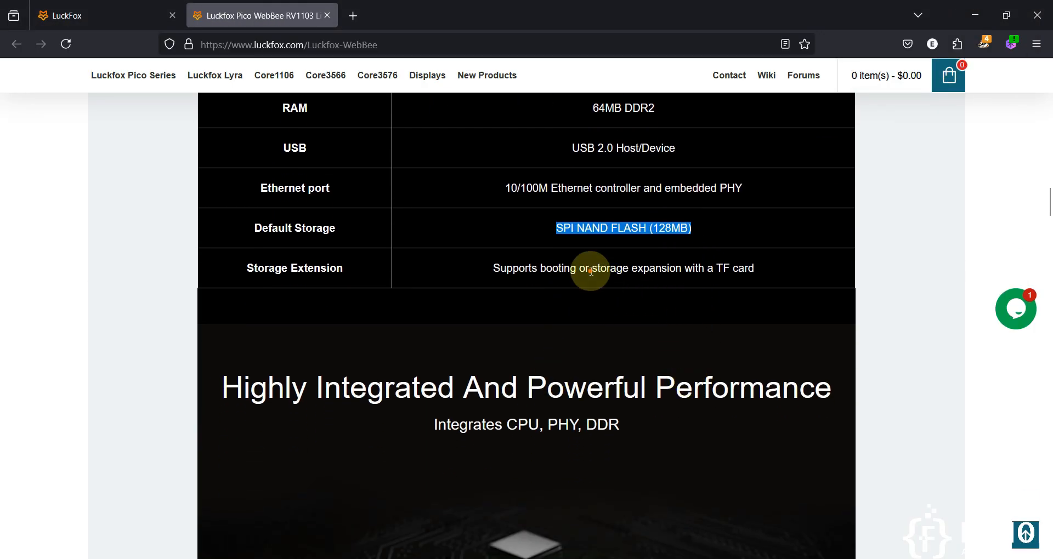
pyautogui.tripleClick(591, 272)
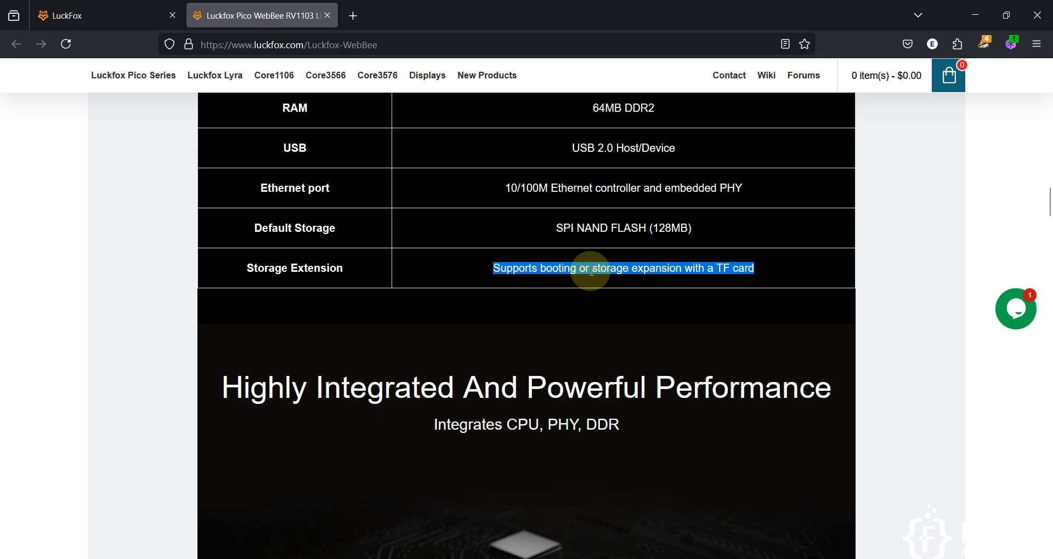
pyautogui.doubleClick(724, 268)
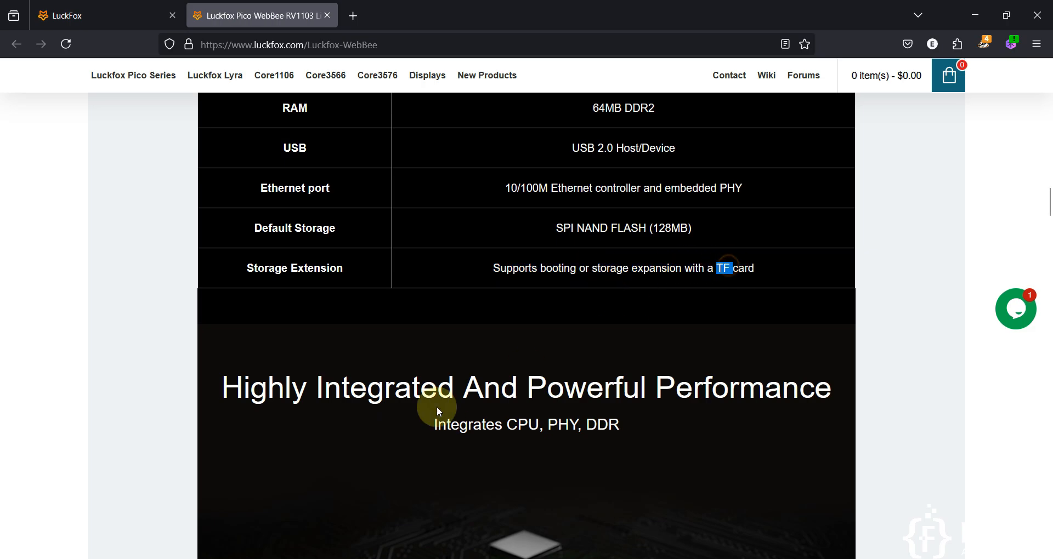
pyautogui.hotkey('alt', 'Tab')
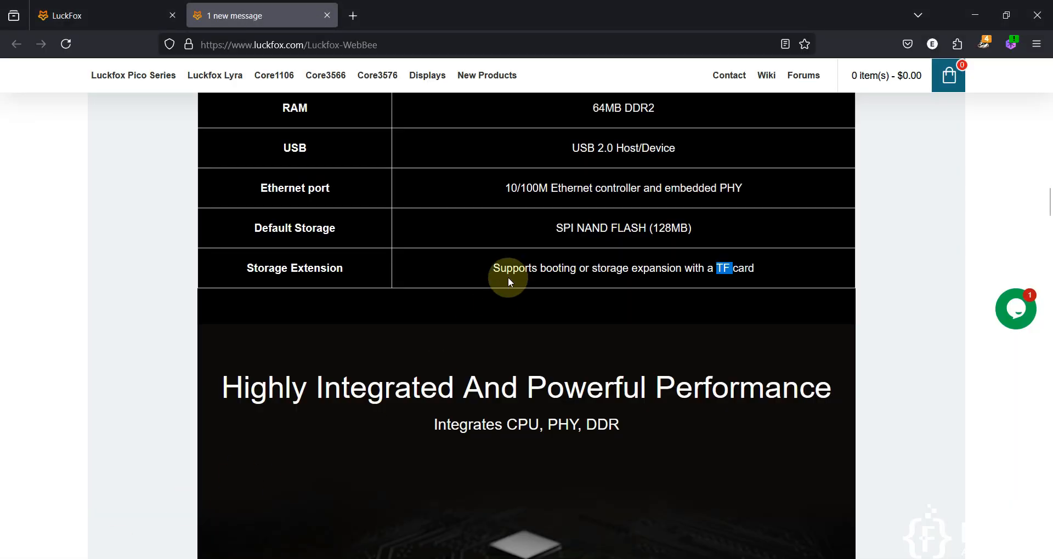
pyautogui.click(549, 254)
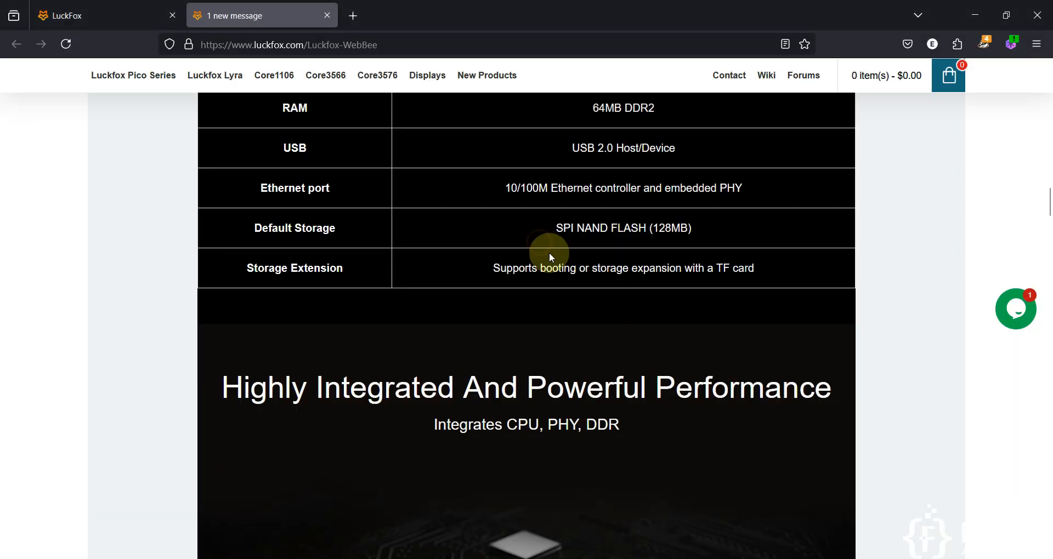
# - Go back to the LuckFox resource page and highlight the WebBee tutorial entry on flashing Buildroot OS on NAND storage
pyautogui.scroll(-5, 587, 329)
pyautogui.scroll(3, 599, 336)
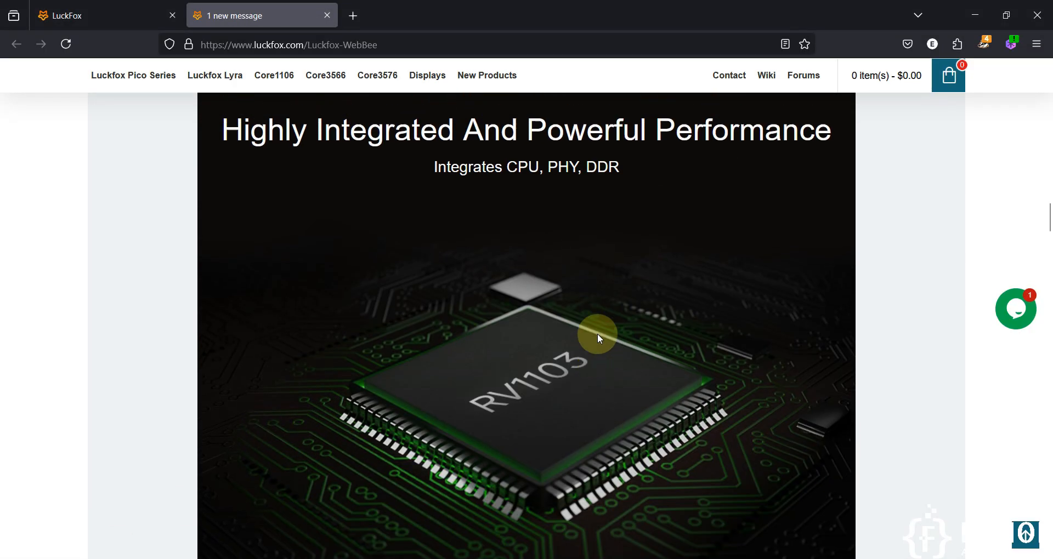
pyautogui.scroll(10, 598, 336)
pyautogui.doubleClick(706, 268)
pyautogui.click(719, 282)
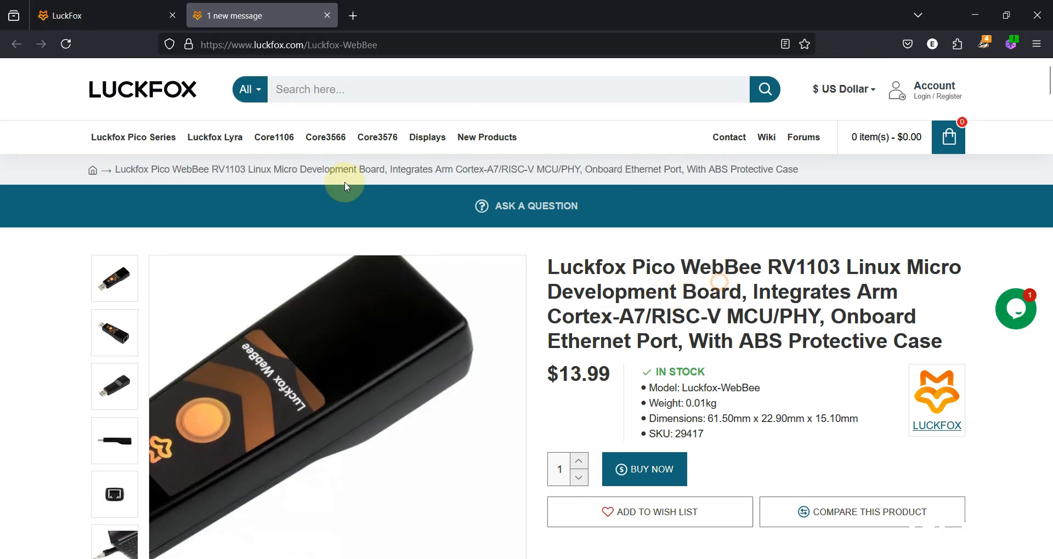
pyautogui.click(134, 16)
pyautogui.scroll(-2, 587, 330)
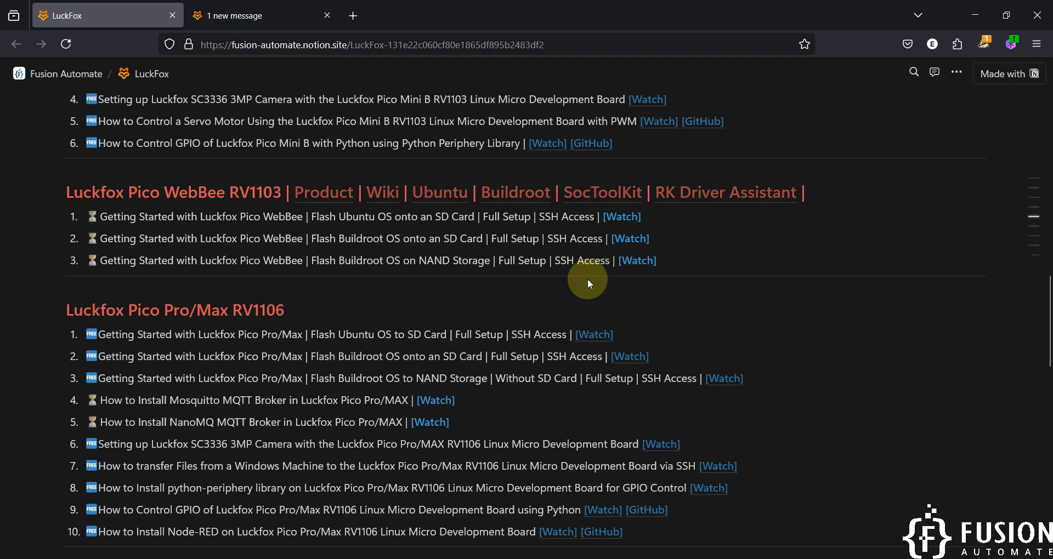
pyautogui.moveTo(99, 261); pyautogui.dragTo(726, 262)
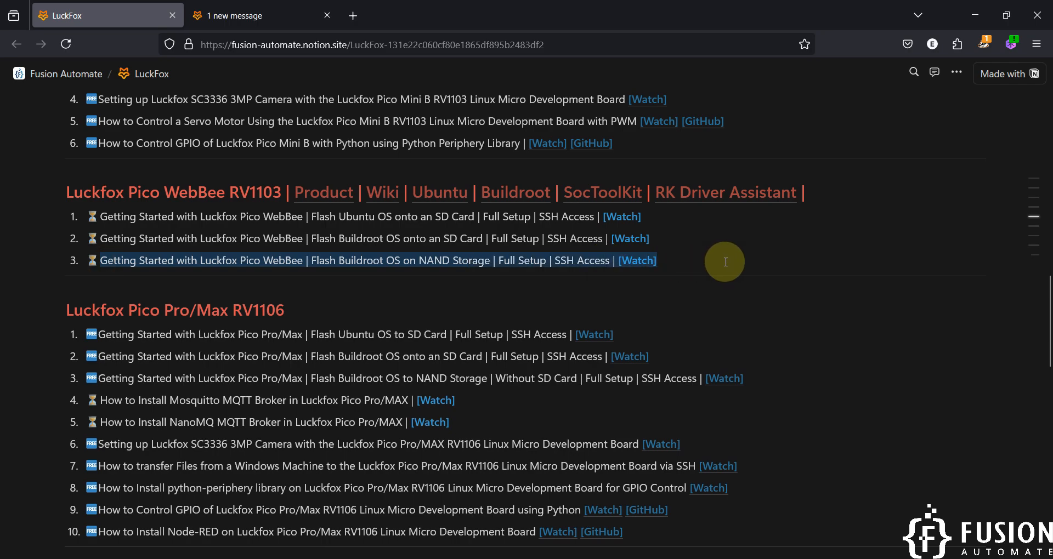
pyautogui.click(199, 264)
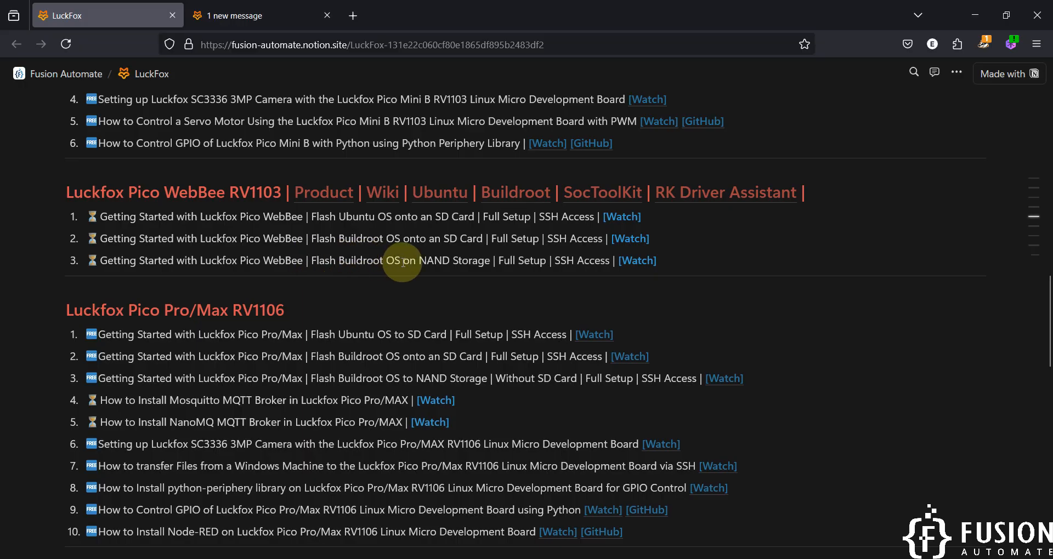
pyautogui.tripleClick(574, 261)
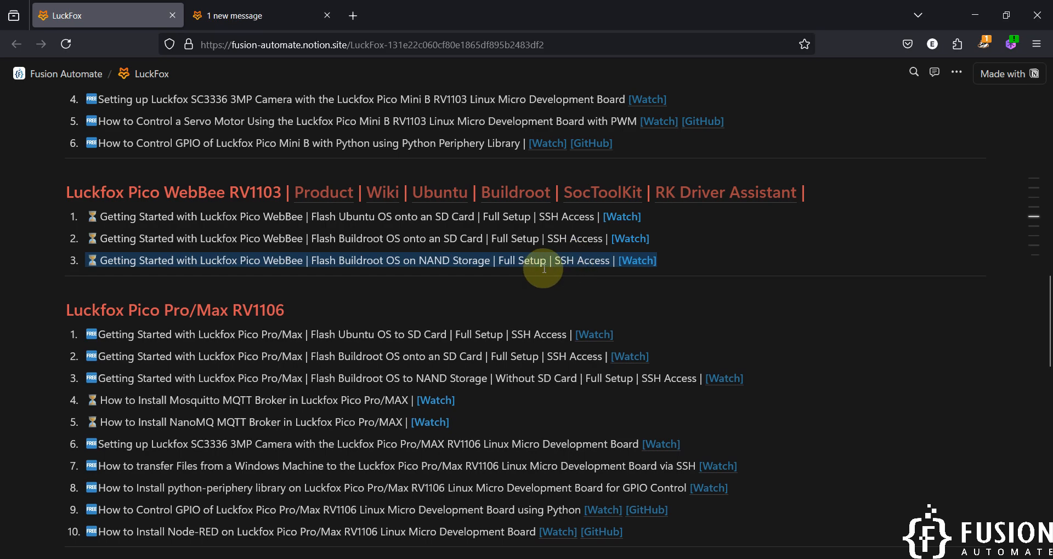
pyautogui.click(284, 241)
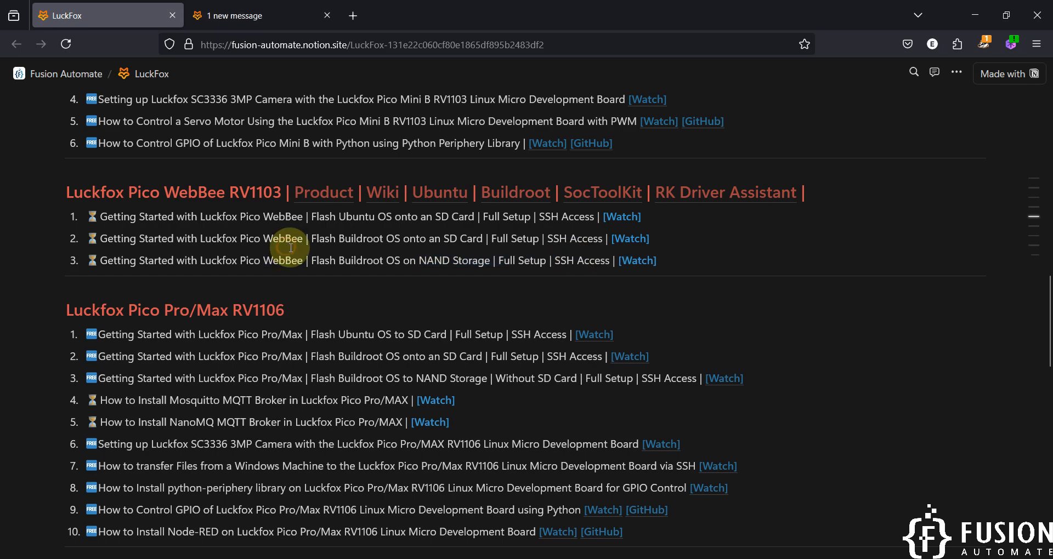
# - Open the Wiki and Ubuntu firmware links of the Luckfox Pico WebBee section and view the ubuntu Drive folder
pyautogui.click(378, 196)
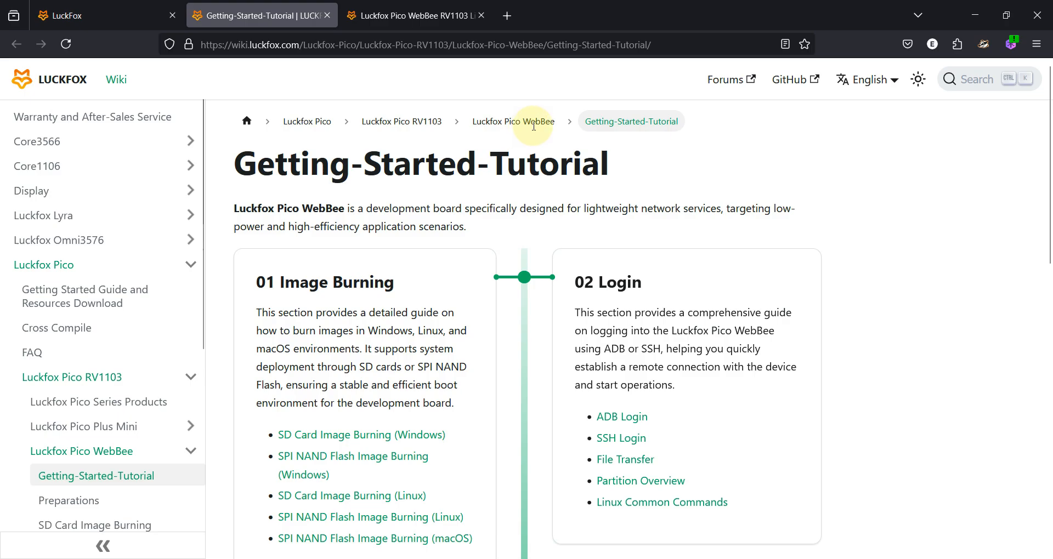
pyautogui.hotkey('ctrl', 'shift', 'Tab')
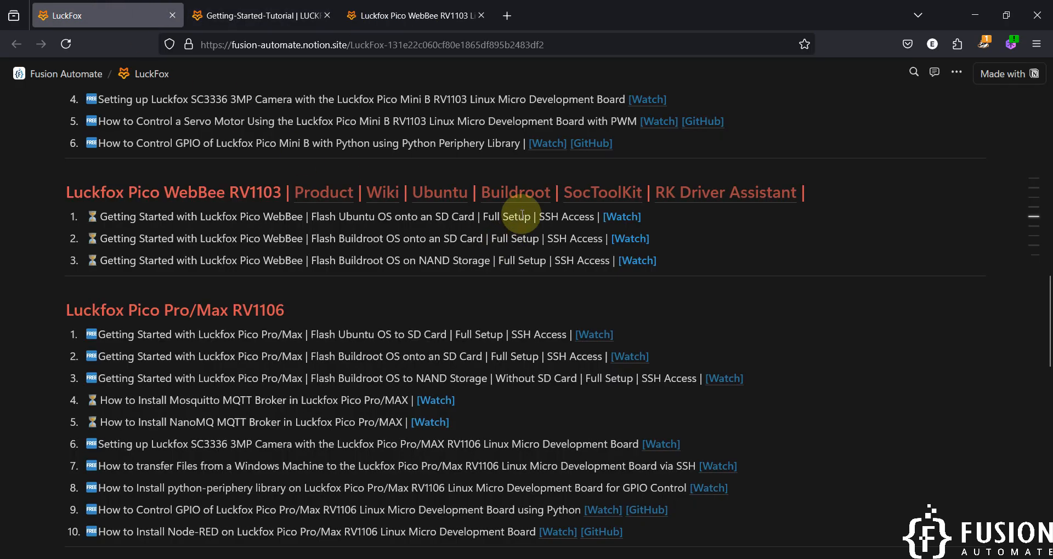
pyautogui.click(442, 203)
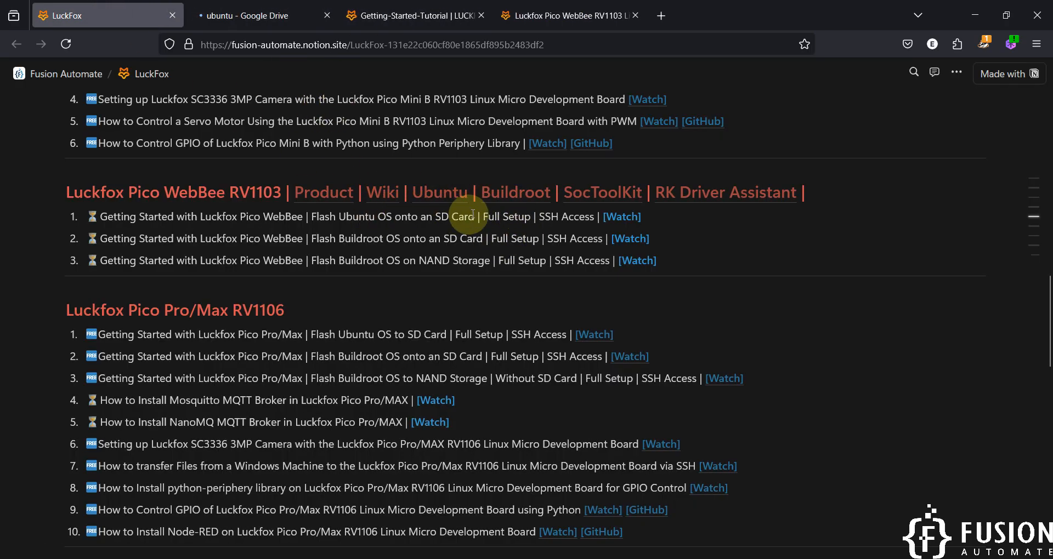
pyautogui.click(247, 14)
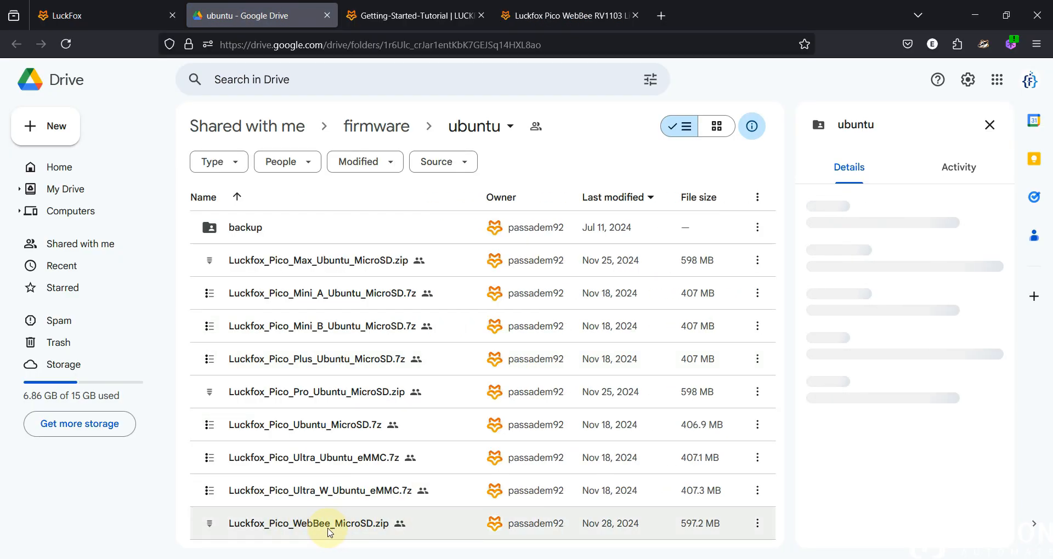
# - Open the Buildroot firmware link of the WebBee section and locate the WebBee images in the Drive folder
pyautogui.click(125, 16)
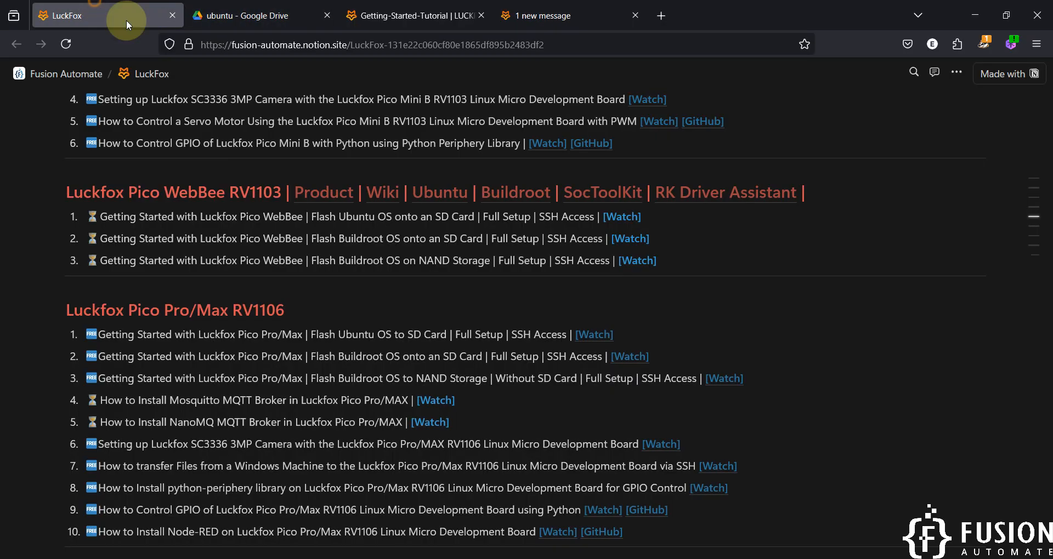
pyautogui.click(529, 190)
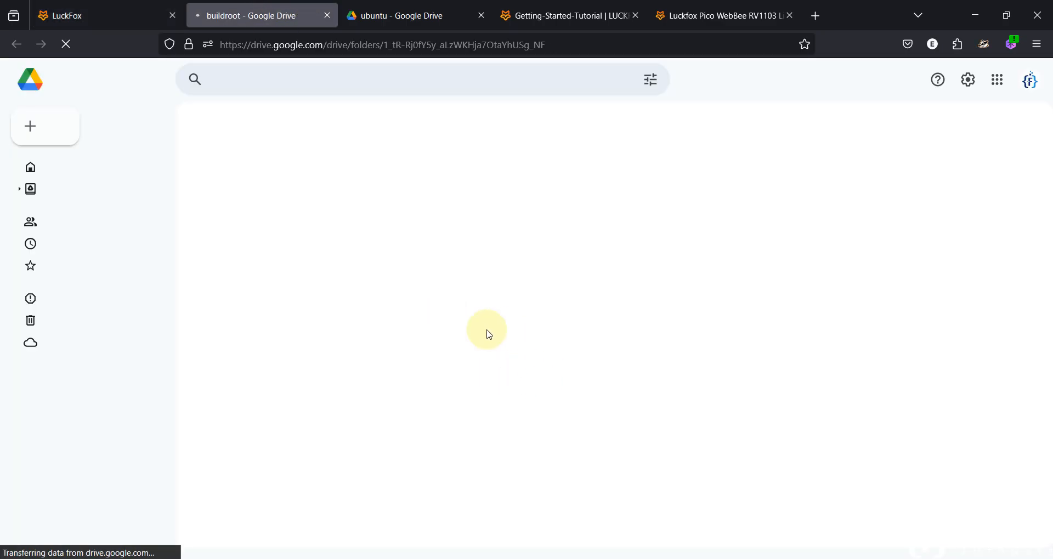
pyautogui.scroll(-3, 561, 373)
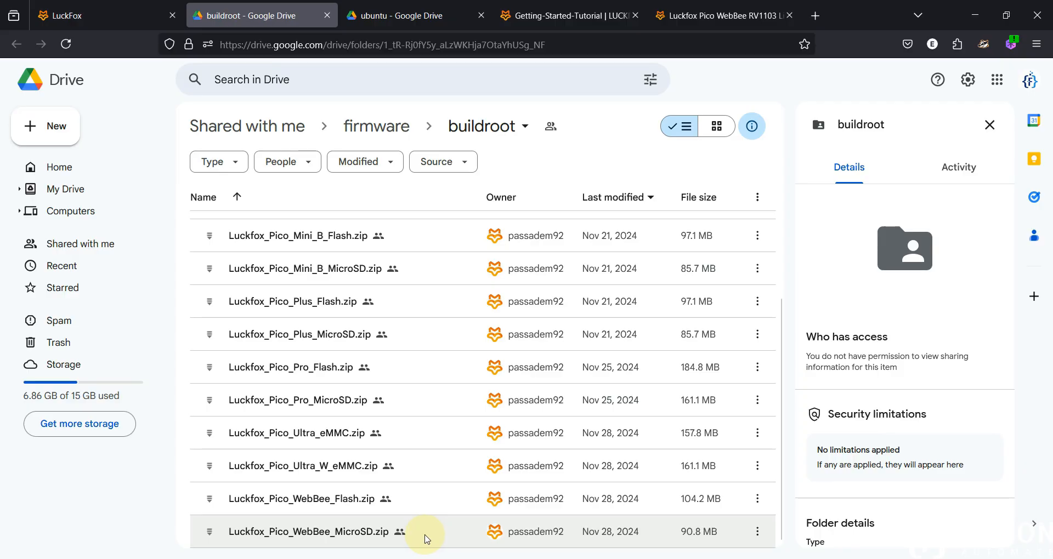
# - Switch to File Explorer and launch DriverInstall.exe from the DriverAssitant_v5.13 folder
pyautogui.click(91, 5)
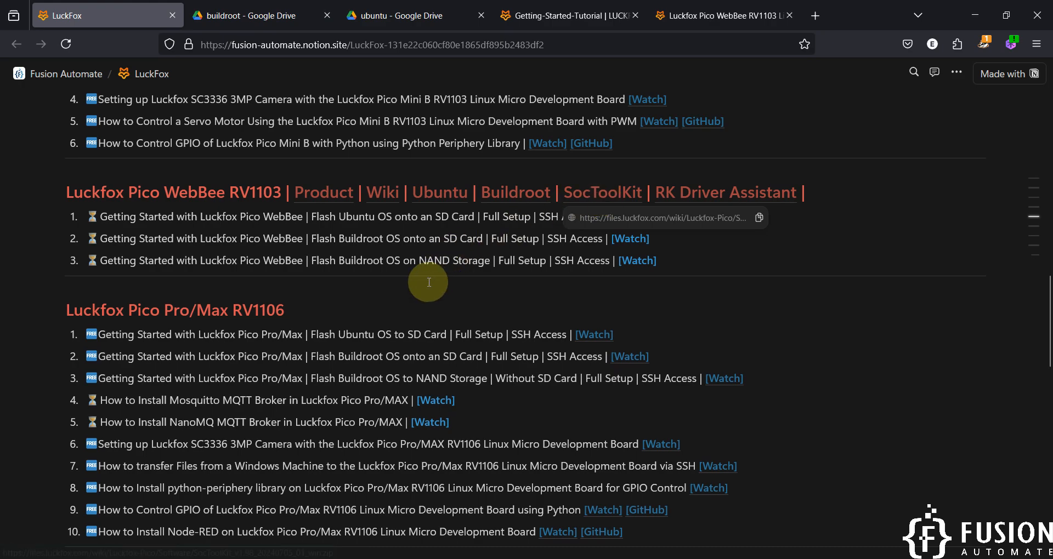
pyautogui.doubleClick(283, 260)
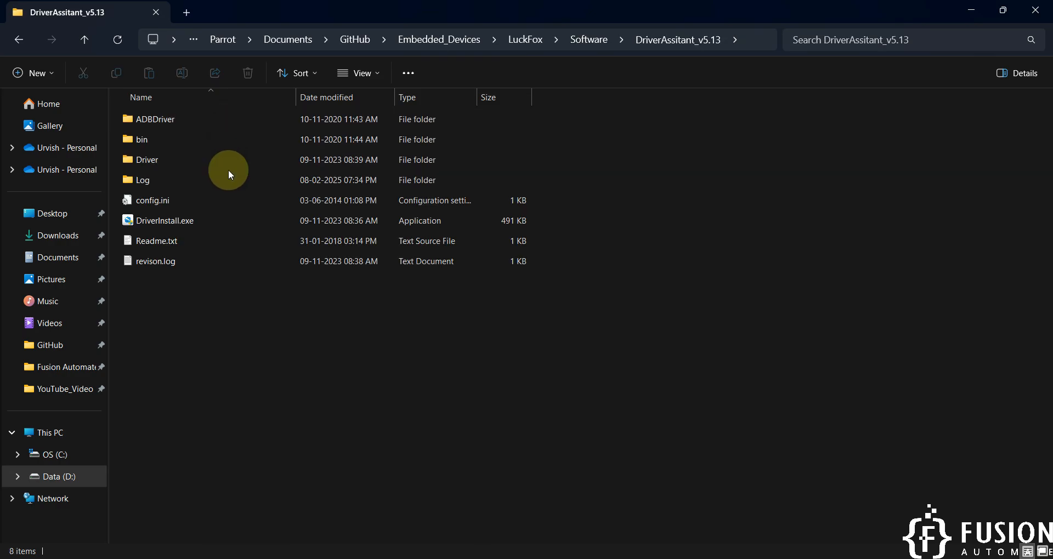
pyautogui.click(242, 220)
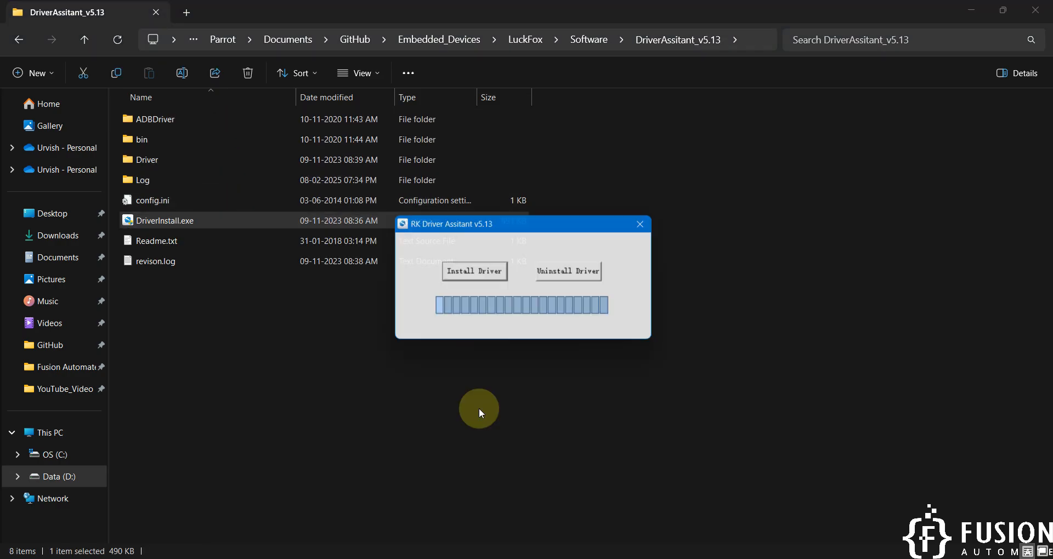
# - Install the driver with RK Driver Assitant v5.13, acknowledge the result and close the installer
pyautogui.click(477, 274)
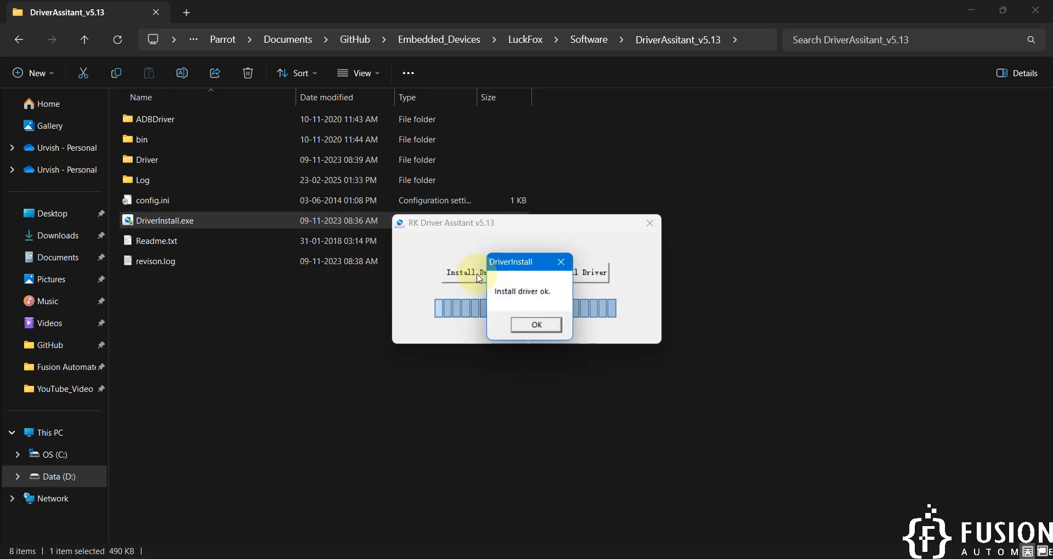
pyautogui.click(537, 326)
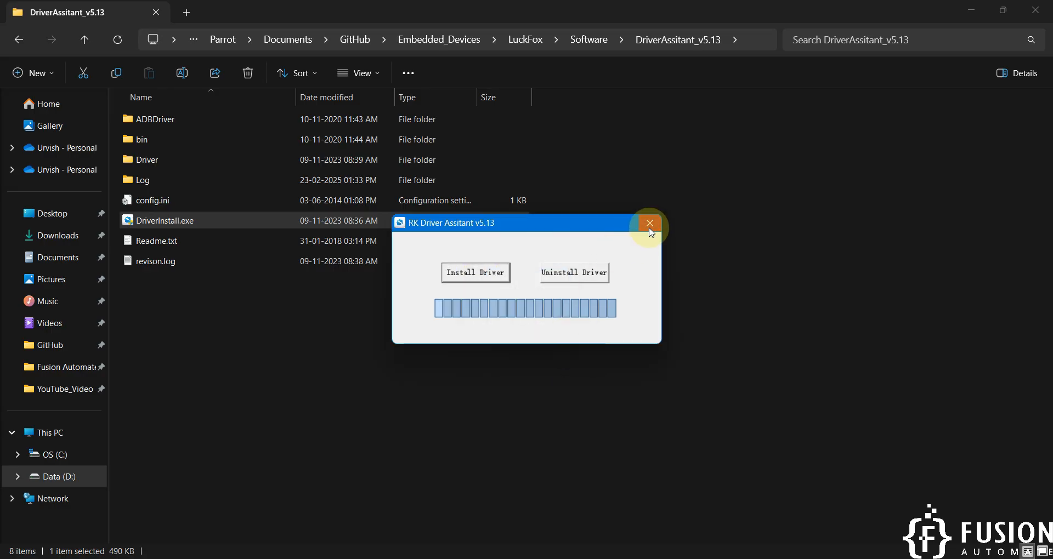
pyautogui.click(649, 225)
# - Launch SocToolKit.exe from the SocToolKit folder under Software and minimise File Explorer
pyautogui.click(84, 39)
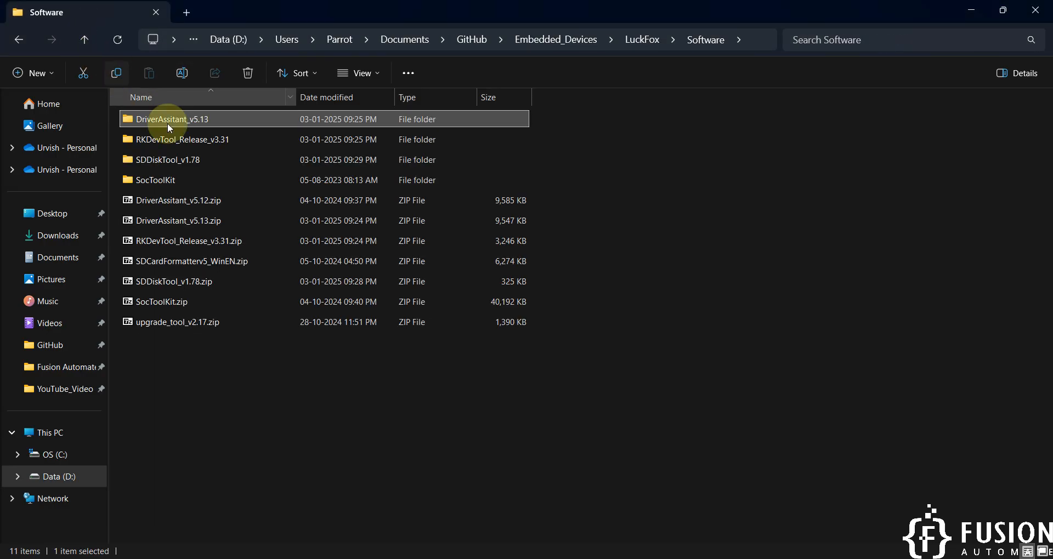
pyautogui.doubleClick(165, 180)
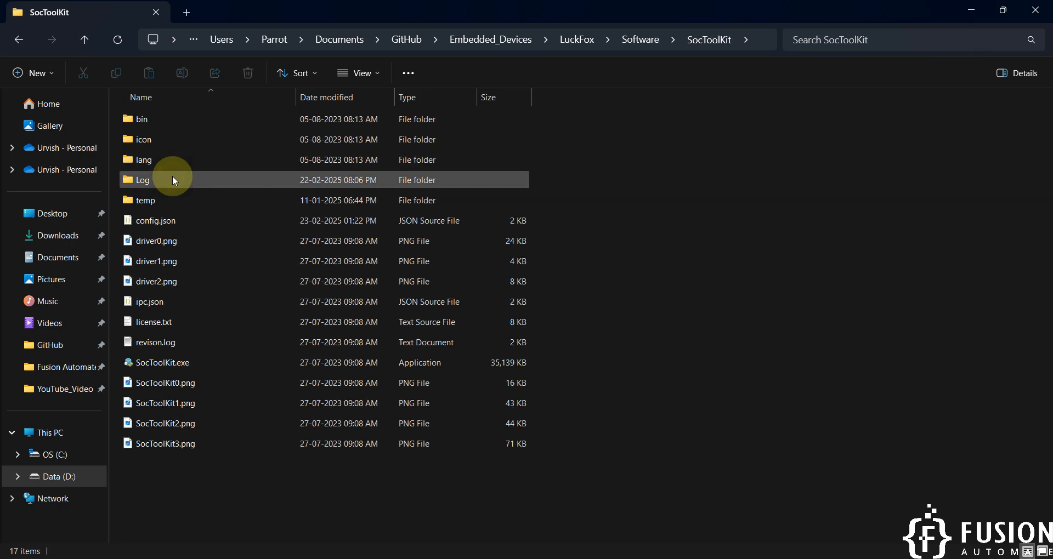
pyautogui.doubleClick(184, 363)
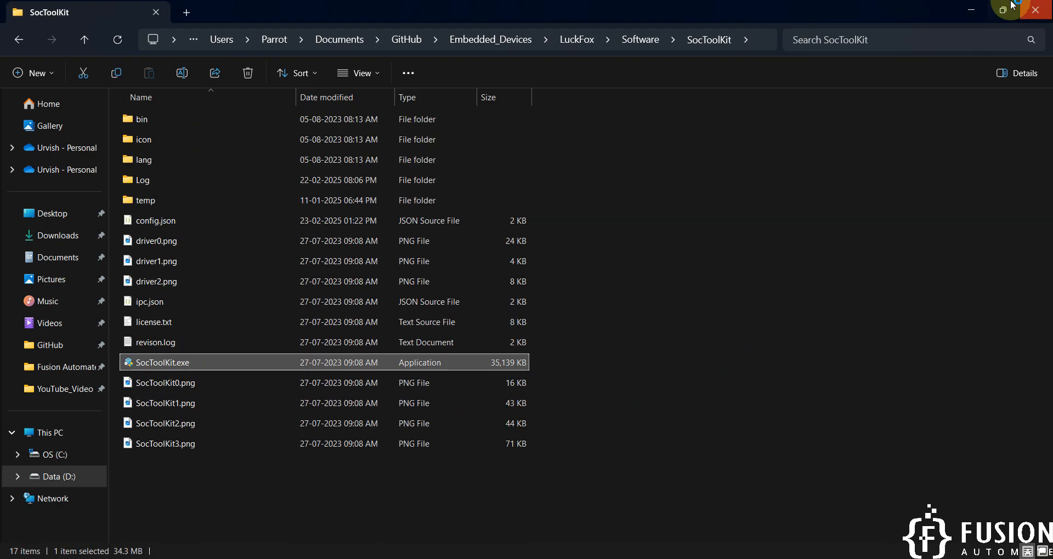
pyautogui.click(972, 10)
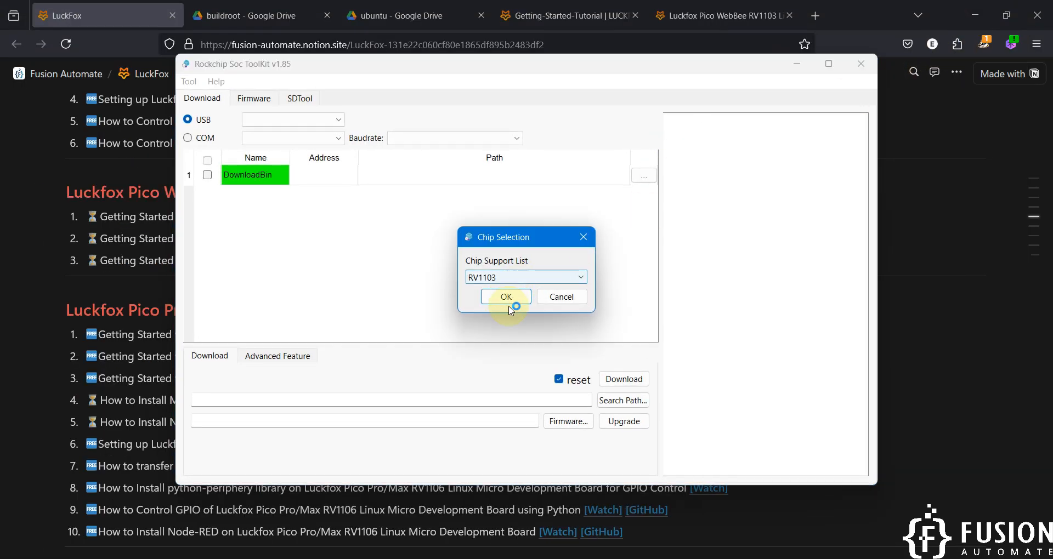
# - Check the chip model in the title of the WebBee product page and confirm RV1103 as the chip in Rockchip Soc ToolKit
pyautogui.click(654, 4)
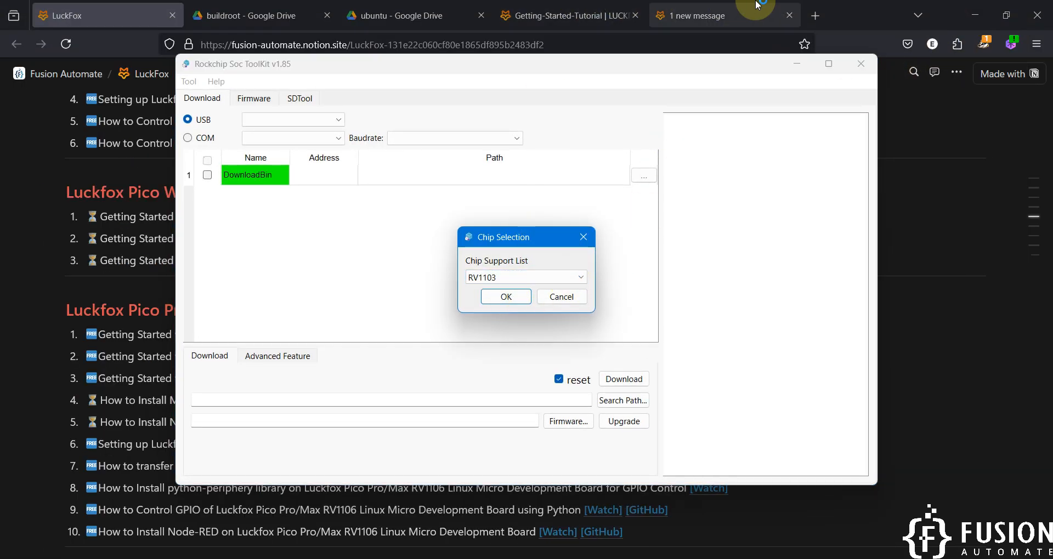
pyautogui.doubleClick(785, 266)
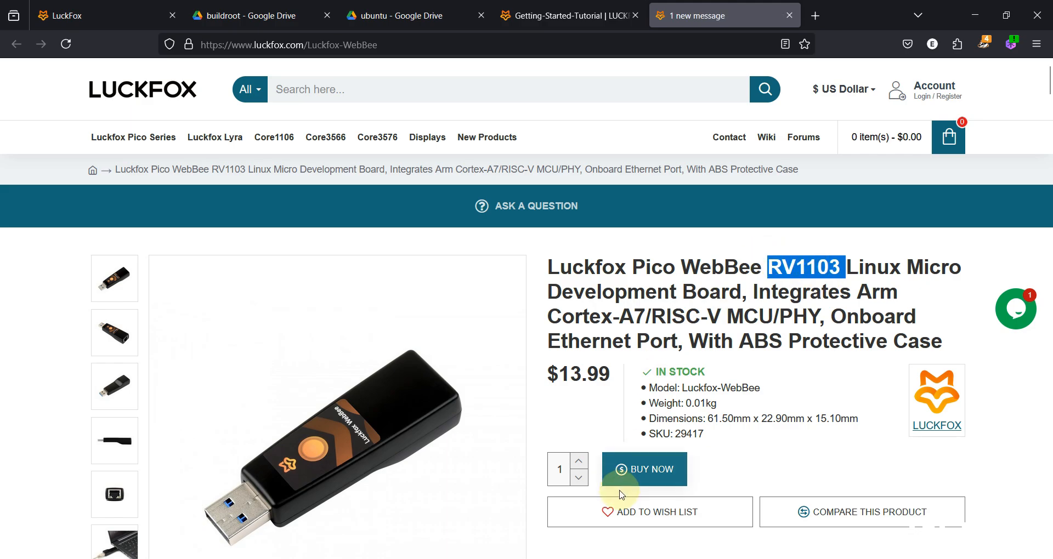
pyautogui.hotkey('alt', 'Tab')
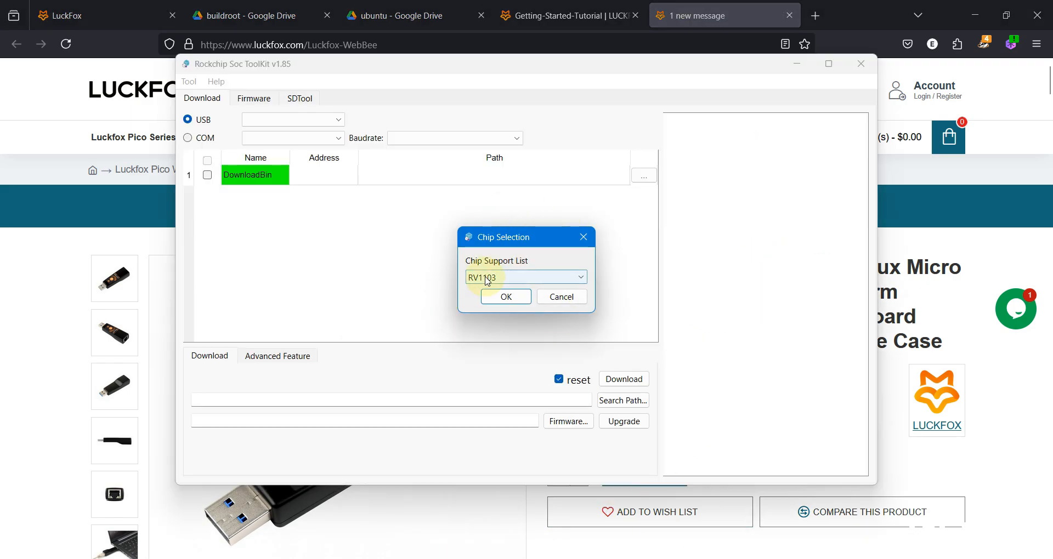
pyautogui.click(516, 296)
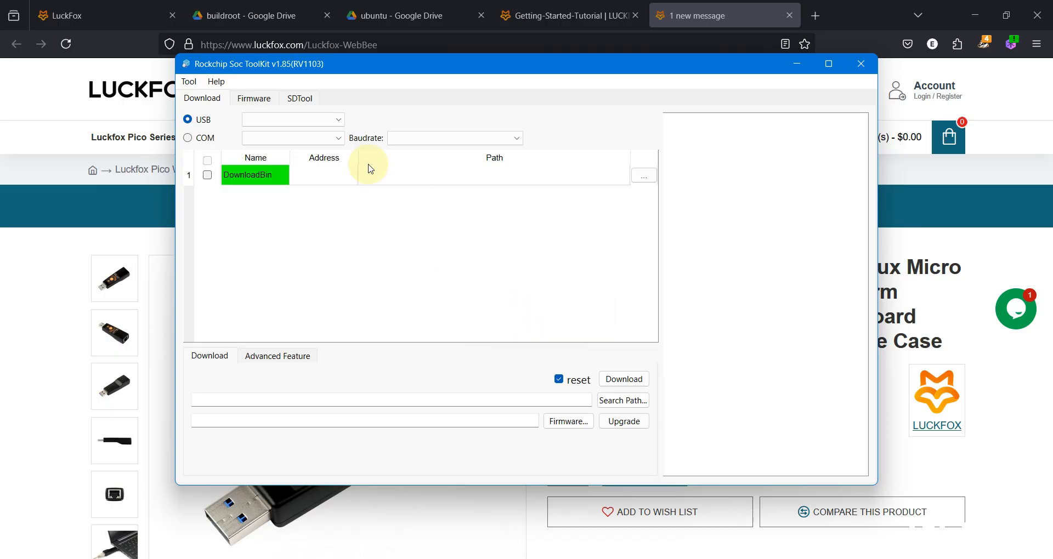
# - Check the USB device list in Rockchip Soc ToolKit and bring up the Camo Studio camera view of the board
pyautogui.click(305, 120)
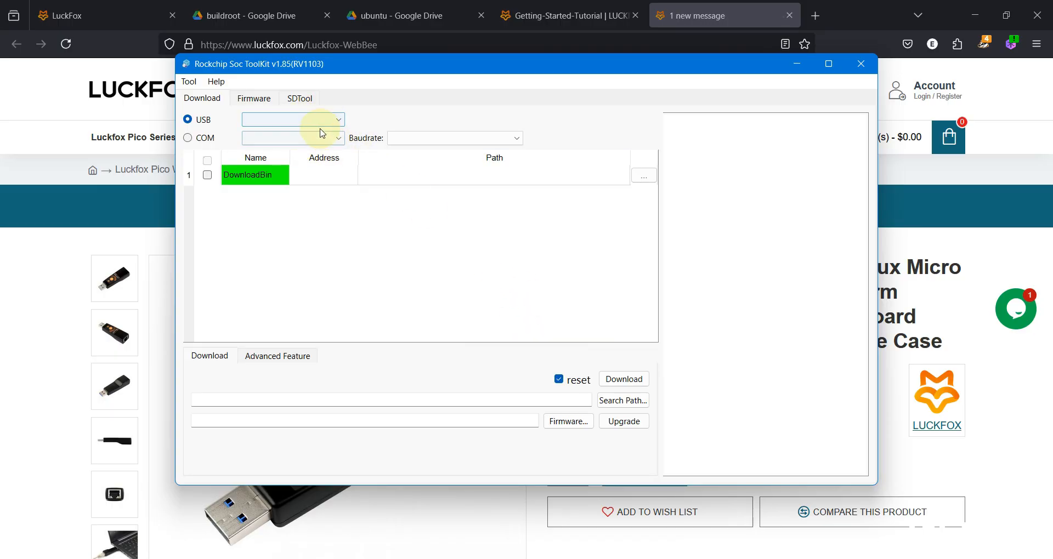
pyautogui.click(976, 15)
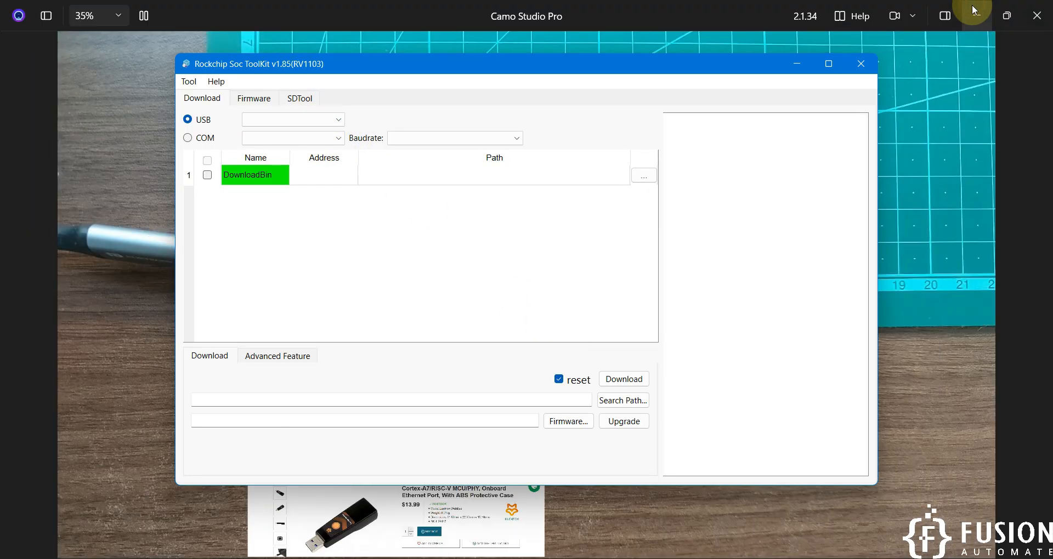
pyautogui.click(703, 7)
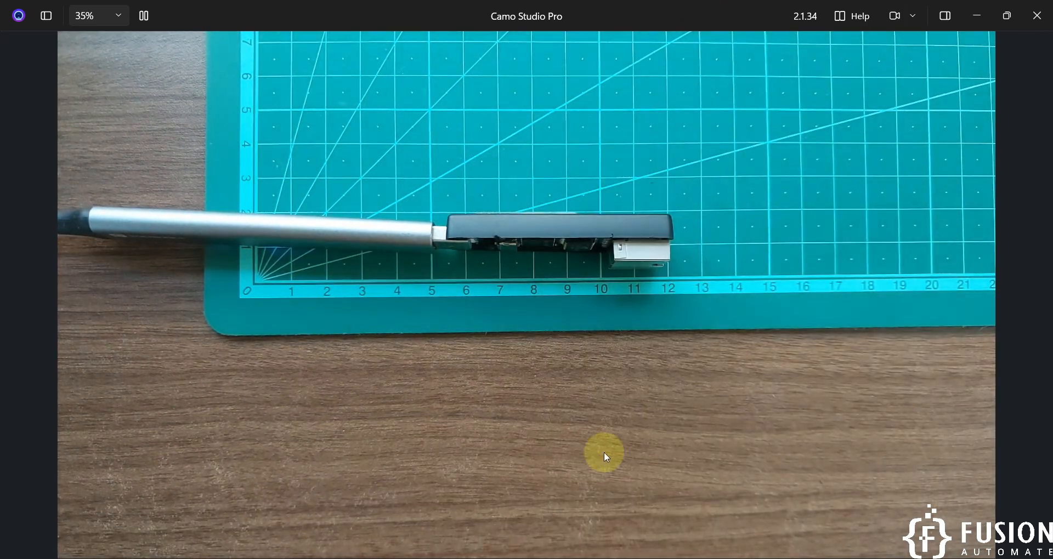
# - Show the Soc ToolKit window beside the Camo Studio view and compare the Maskrom USB device entry with the connected board
pyautogui.hotkey('alt', 'Tab')
pyautogui.moveTo(396, 64); pyautogui.dragTo(806, 102)
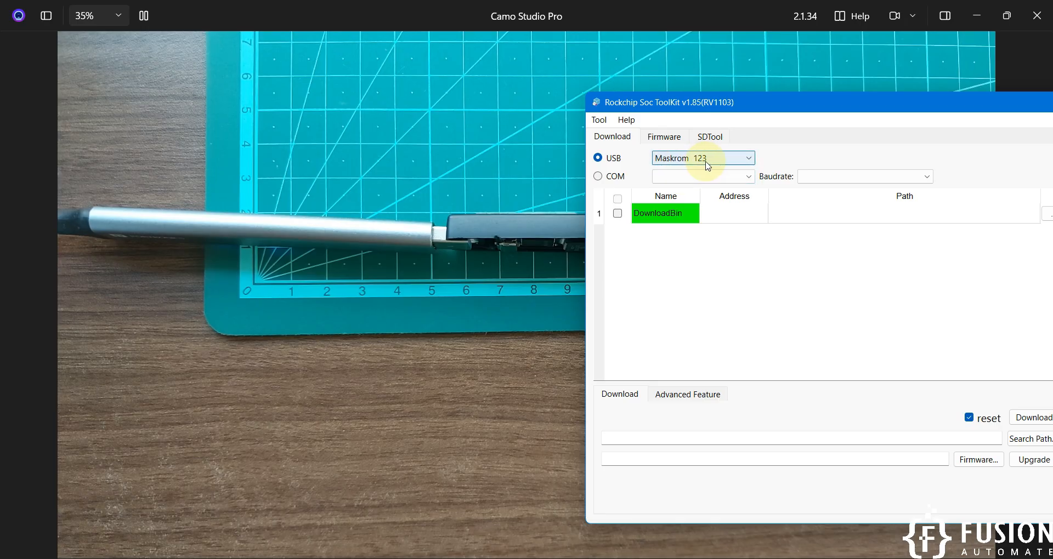
pyautogui.click(628, 7)
pyautogui.hotkey('alt', 'Tab')
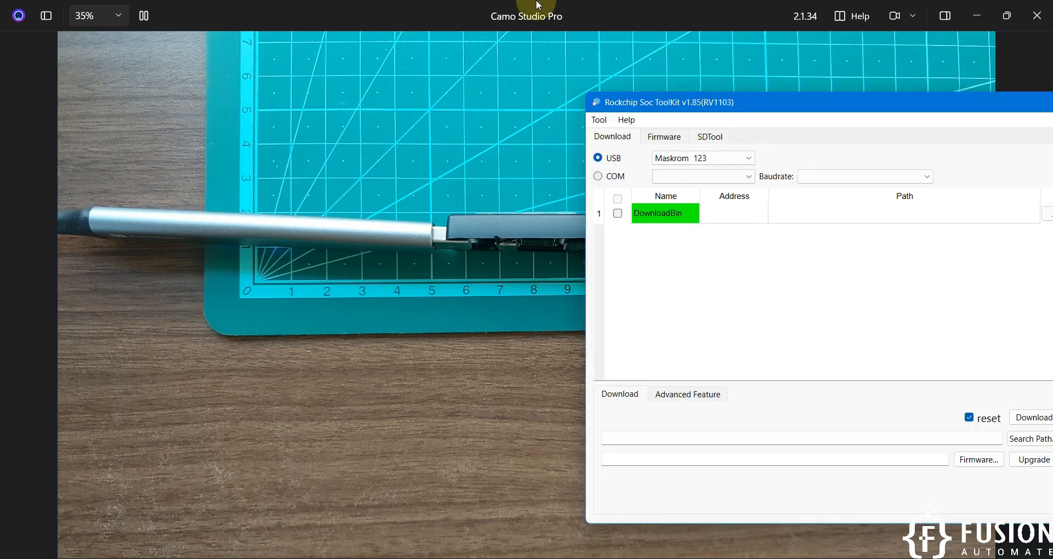
pyautogui.click(646, 278)
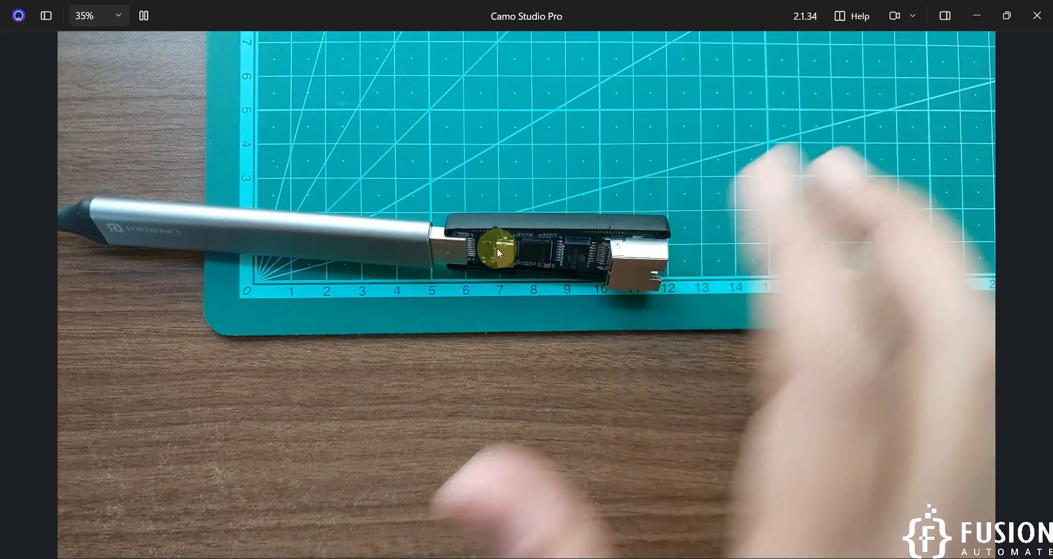
pyautogui.hotkey('alt', 'Tab')
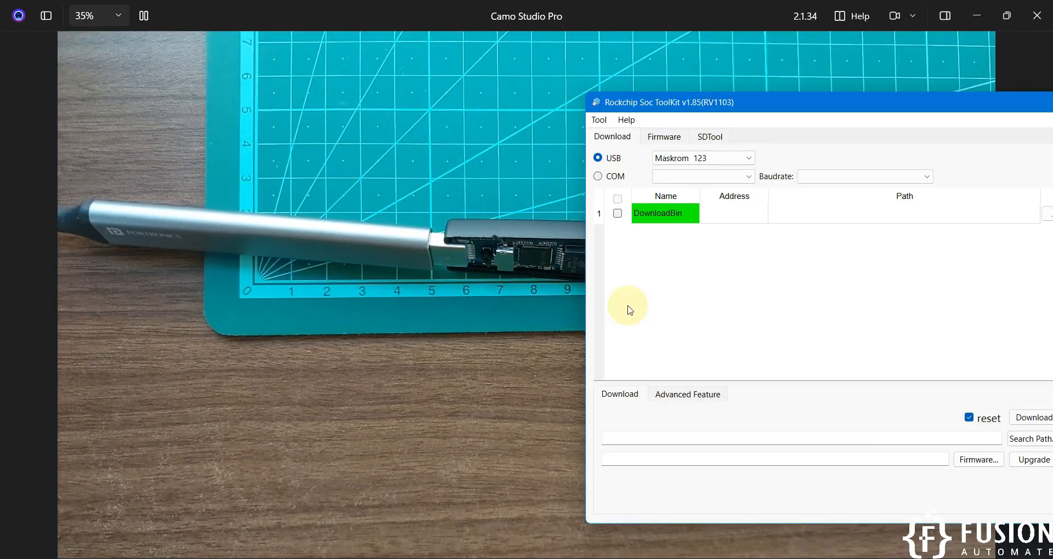
pyautogui.moveTo(833, 102); pyautogui.dragTo(416, 53)
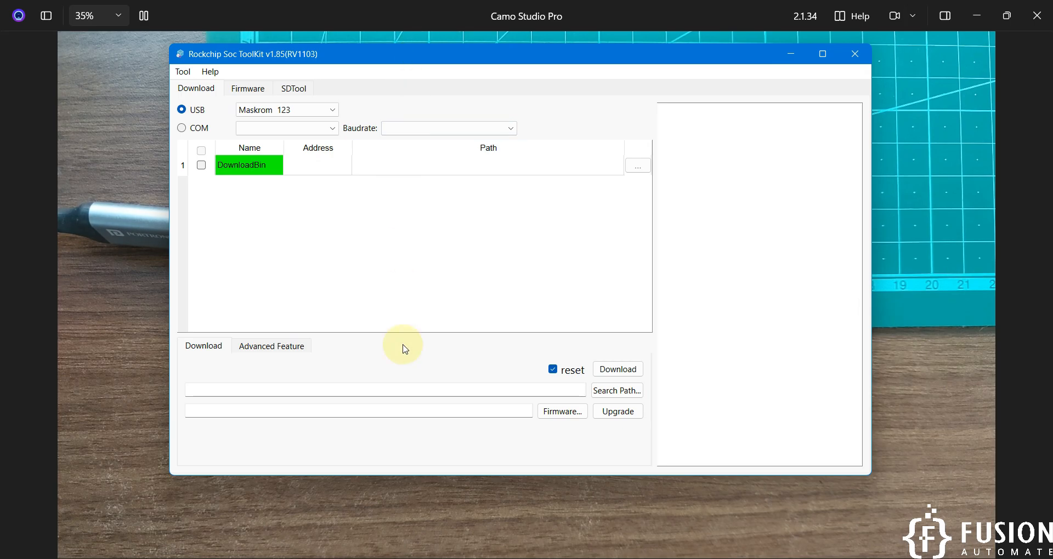
pyautogui.click(500, 12)
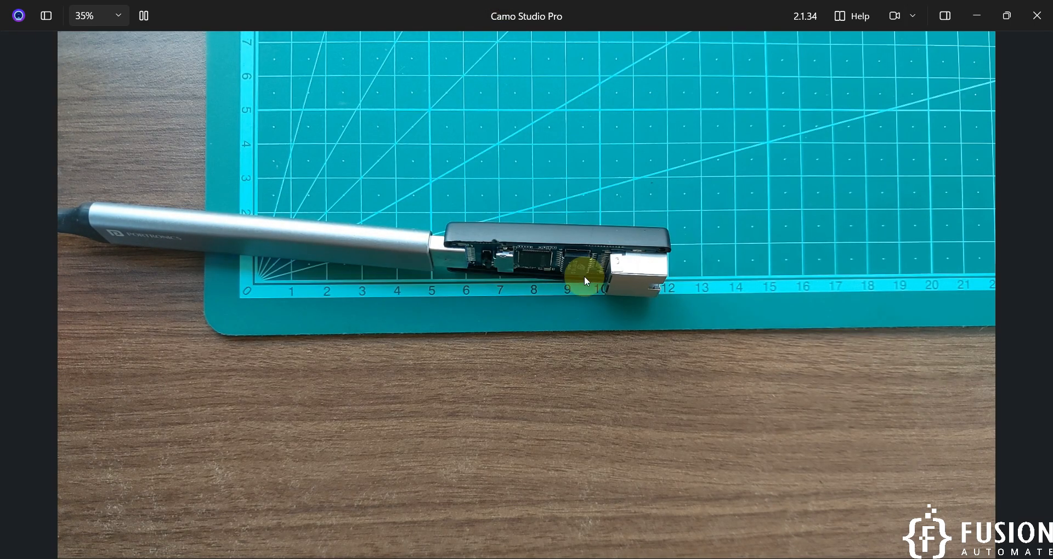
# - Switch to File Explorer and open the Buildroot folder of Luckfox Pico WebBee inside the LuckFox OS folder
pyautogui.click(110, 558)
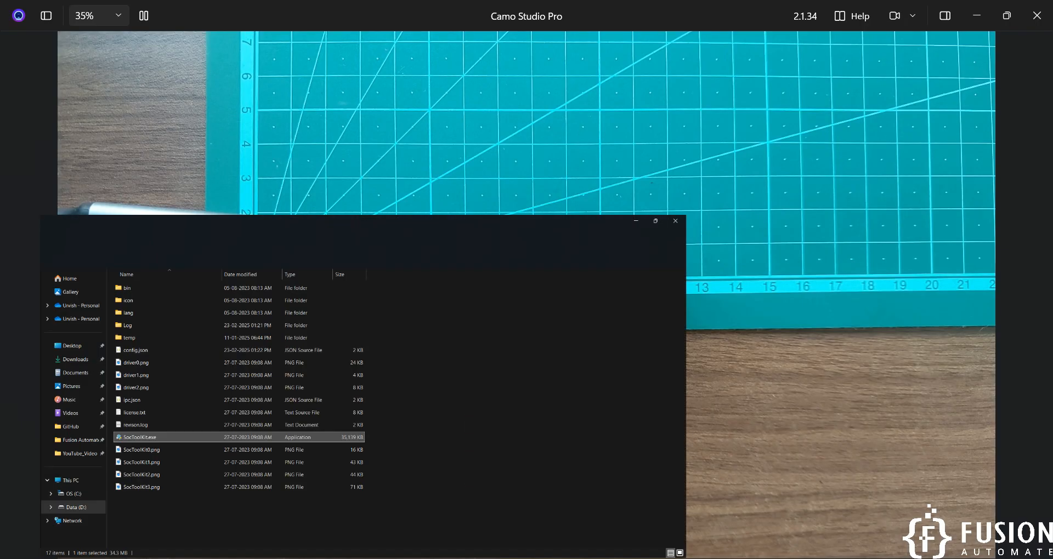
pyautogui.click(580, 42)
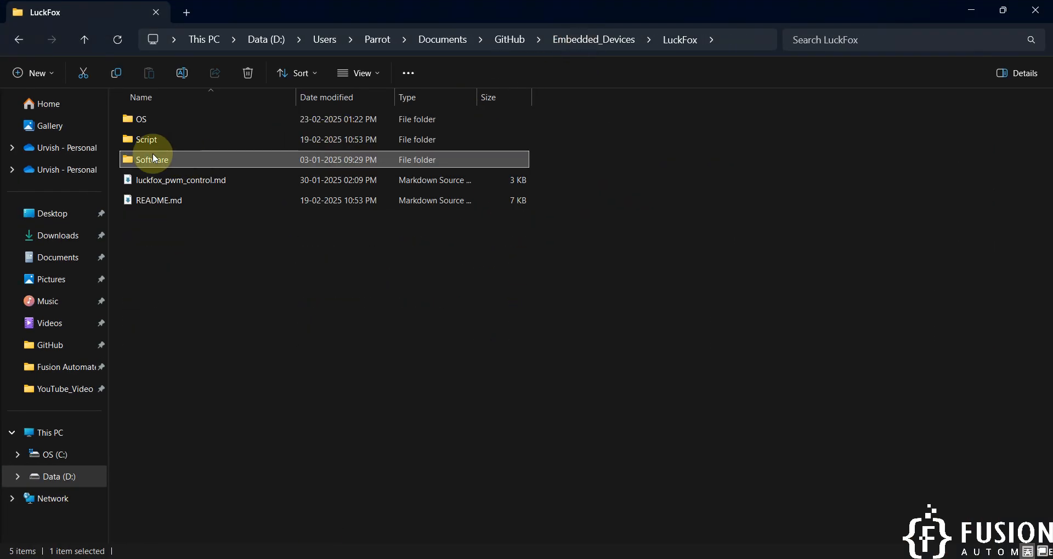
pyautogui.doubleClick(166, 115)
pyautogui.click(232, 200)
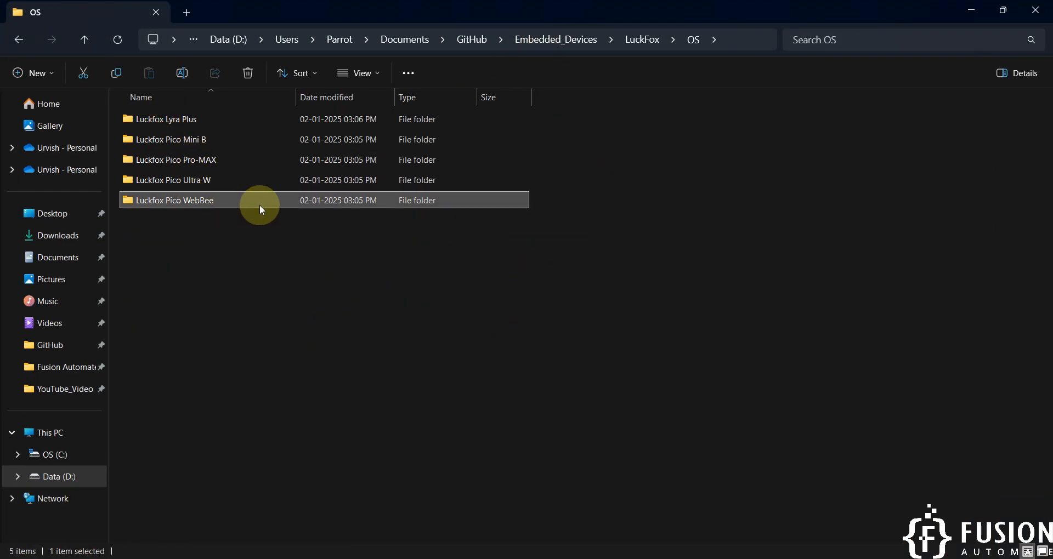
pyautogui.doubleClick(258, 205)
pyautogui.doubleClick(240, 119)
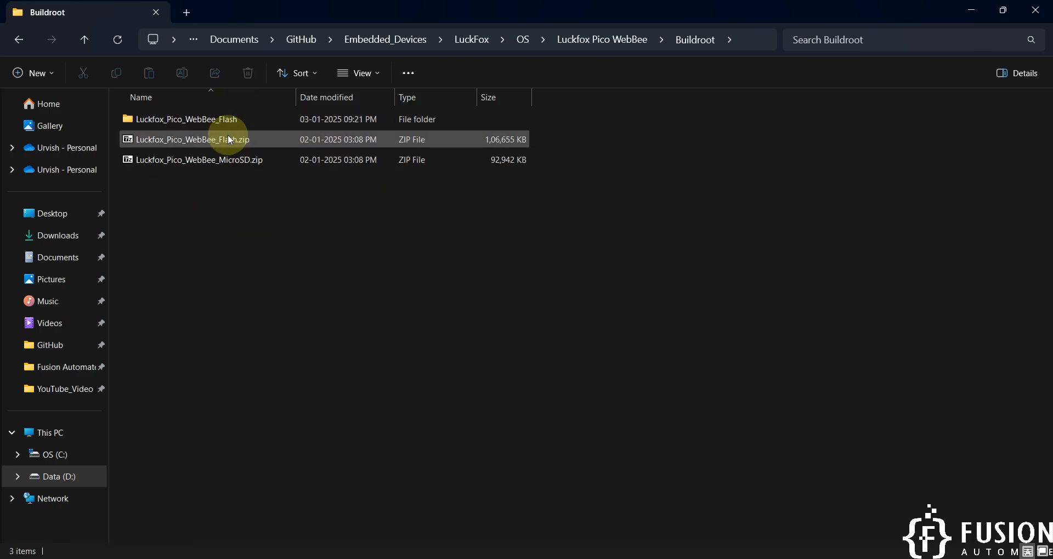
# - Open webbee_buildroot_spinand inside the Luckfox_Pico_WebBee_Flash folder and examine the firmware files it contains
pyautogui.click(260, 121)
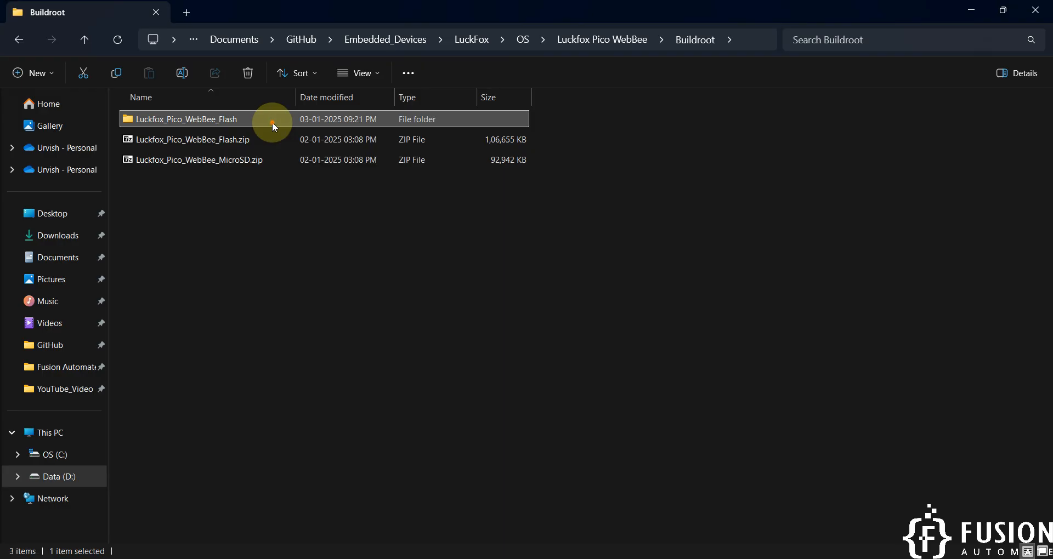
pyautogui.doubleClick(272, 122)
pyautogui.doubleClick(232, 123)
pyautogui.moveTo(546, 396); pyautogui.dragTo(247, 104)
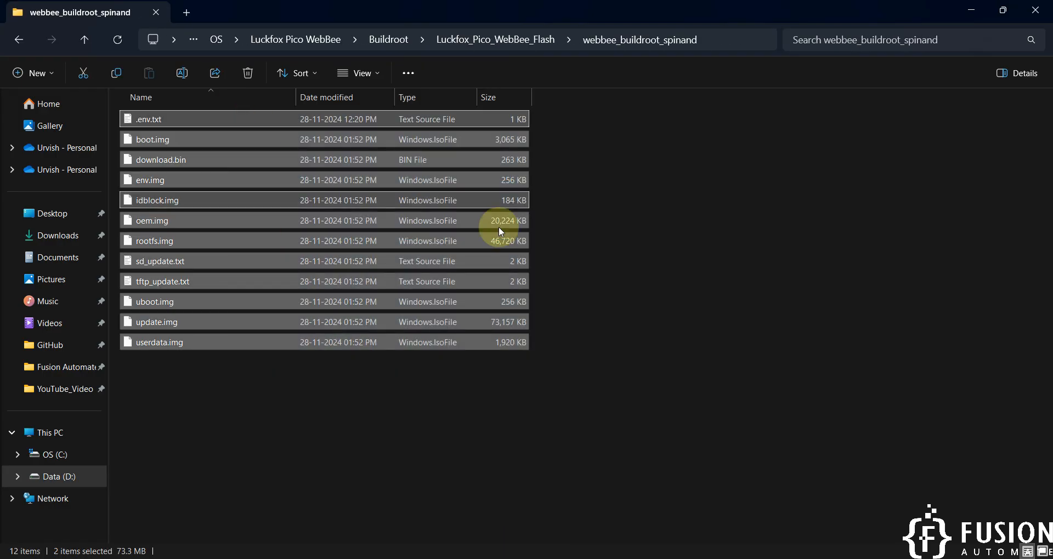
pyautogui.click(759, 273)
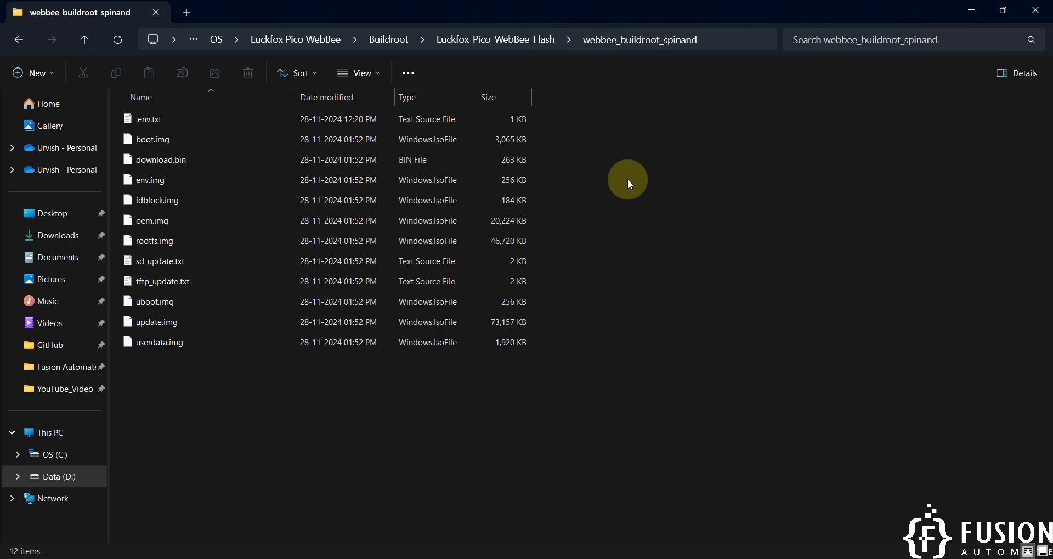
# - Set the Soc ToolKit search path to the WebBee webbee_buildroot_spinand folder, accept reloading env.img and minimise File Explorer
pyautogui.click(512, 558)
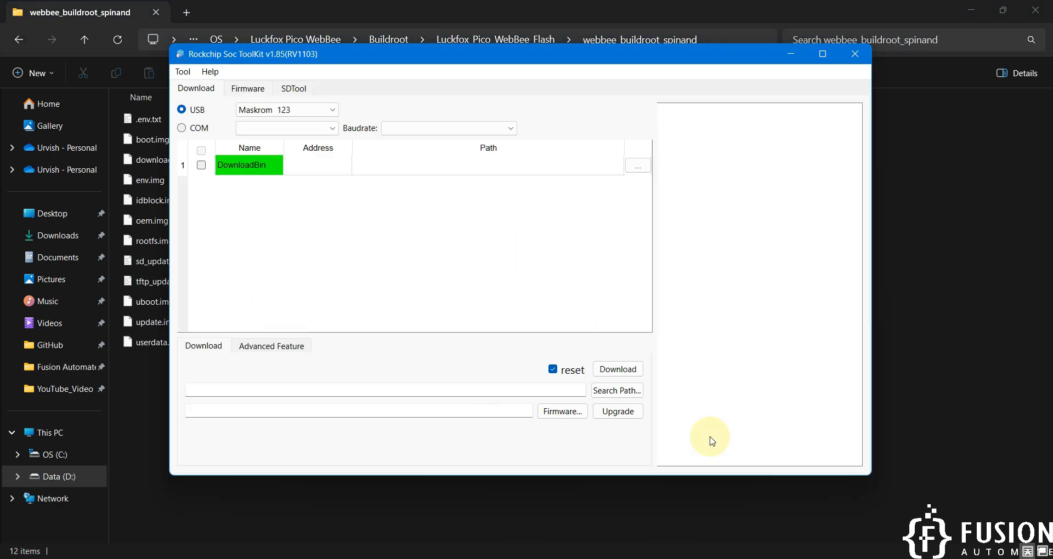
pyautogui.click(626, 393)
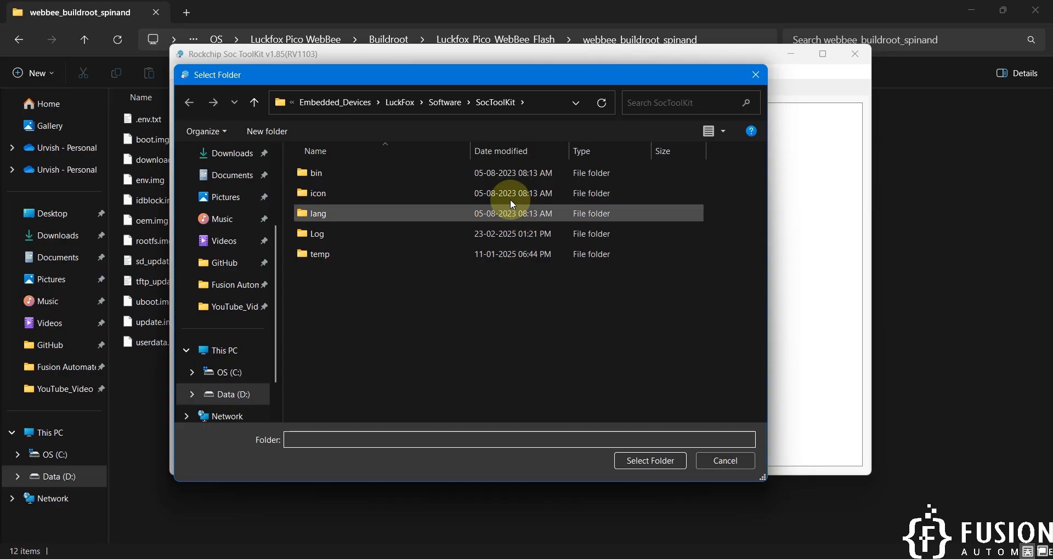
pyautogui.click(406, 100)
pyautogui.doubleClick(334, 212)
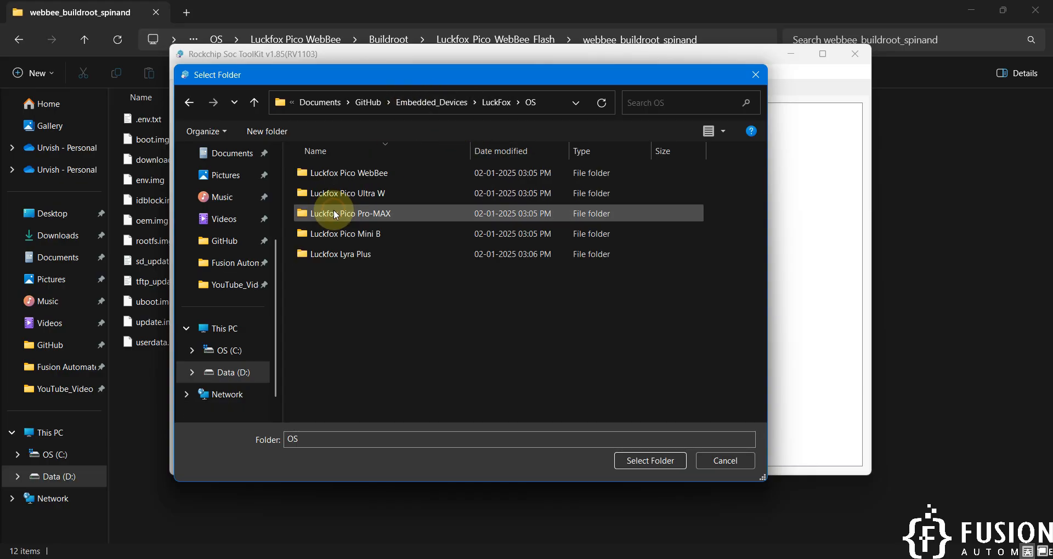
pyautogui.doubleClick(386, 175)
pyautogui.doubleClick(399, 173)
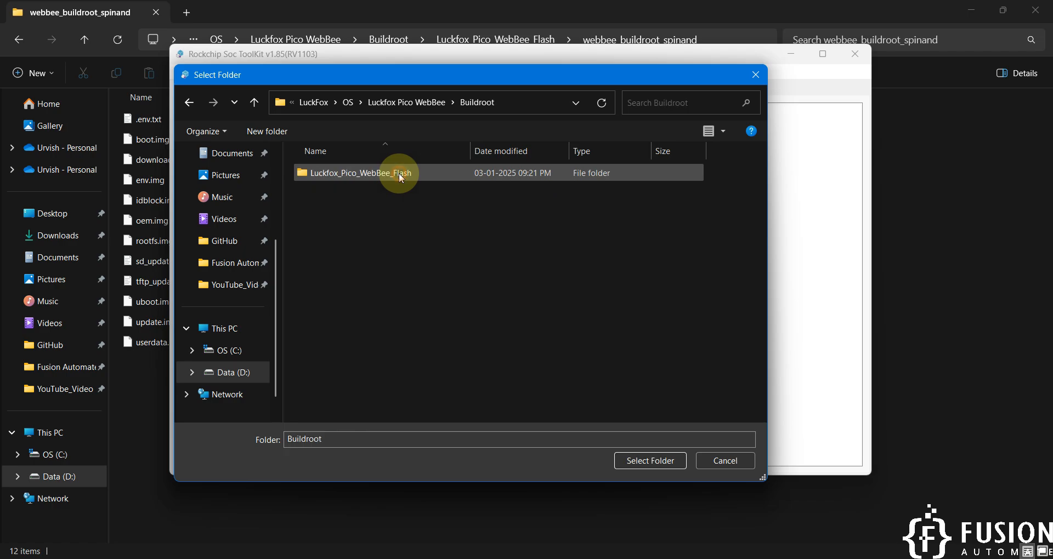
pyautogui.doubleClick(410, 175)
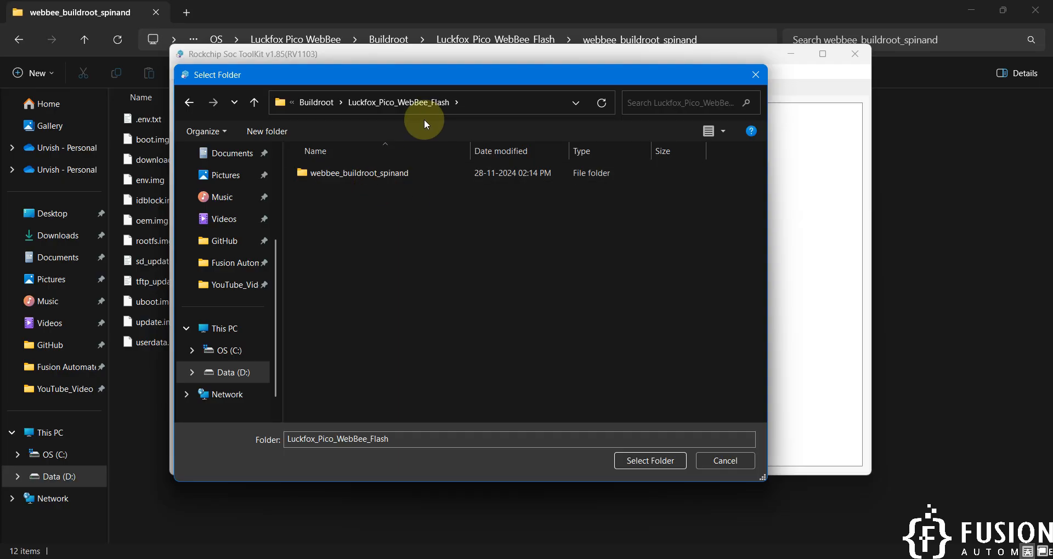
pyautogui.doubleClick(429, 177)
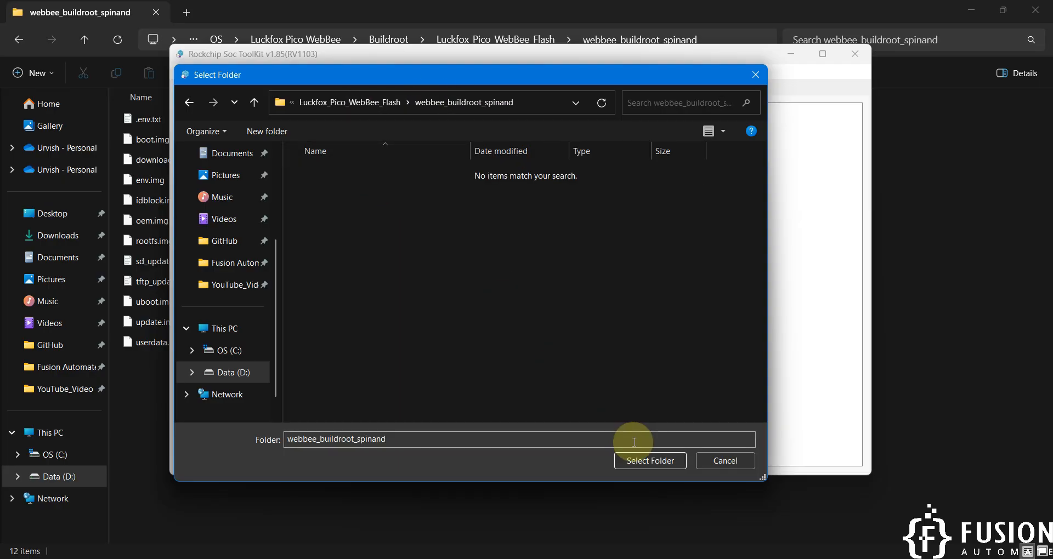
pyautogui.click(650, 462)
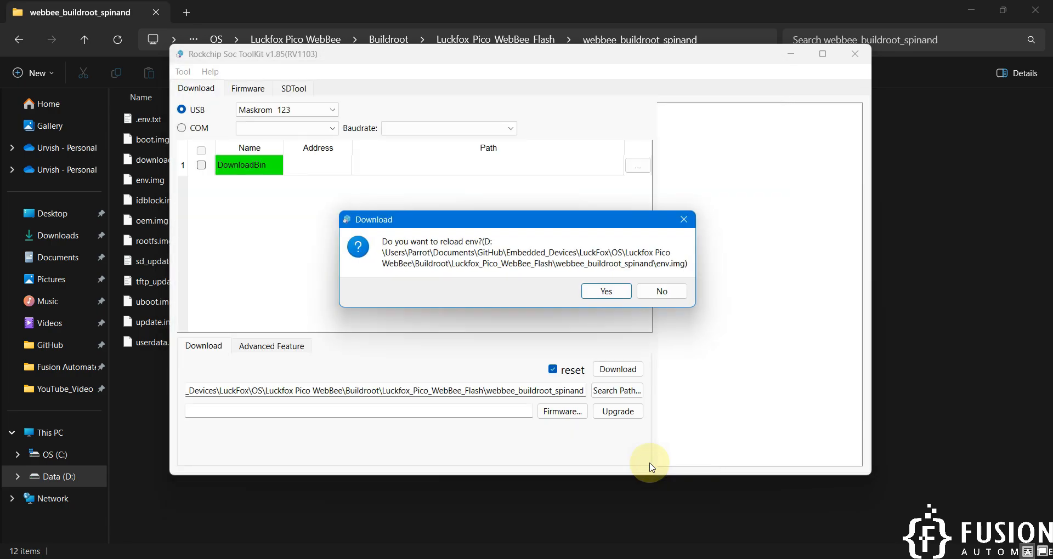
pyautogui.click(606, 291)
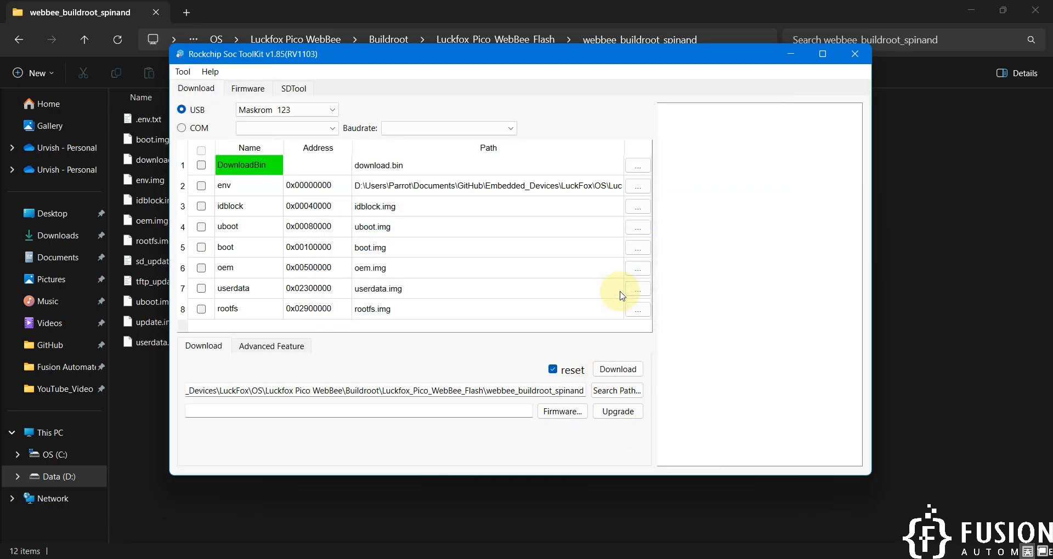
pyautogui.click(972, 9)
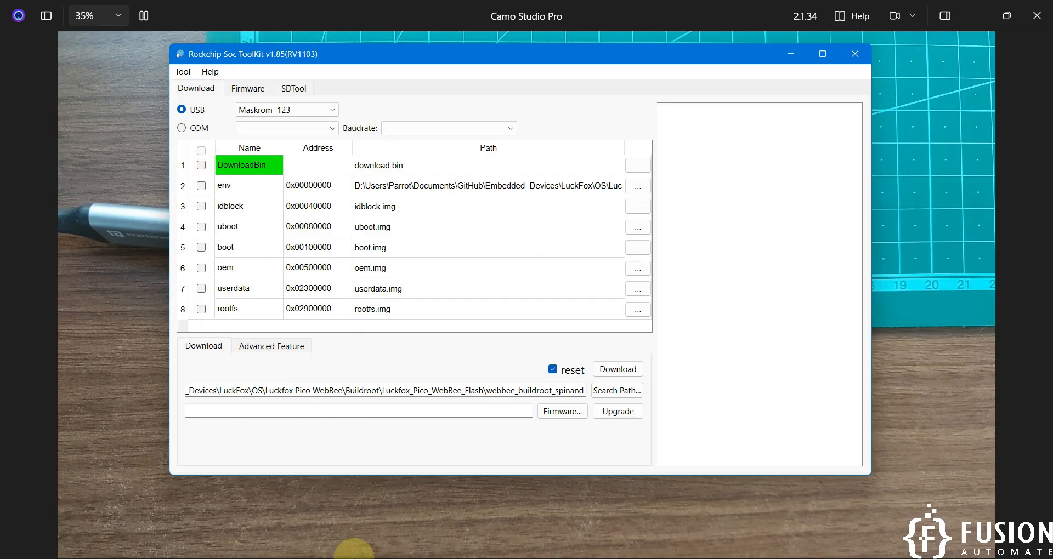
# - Switch to the browser and review the SD Card Image Burning page of the Luckfox Pico WebBee wiki
pyautogui.click(354, 555)
pyautogui.click(622, 17)
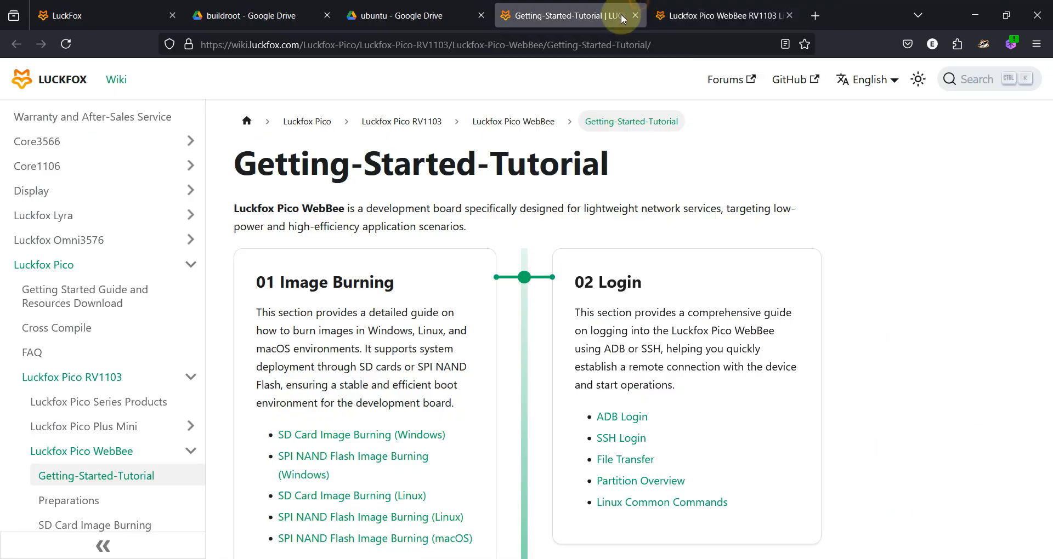
pyautogui.scroll(-3, 113, 375)
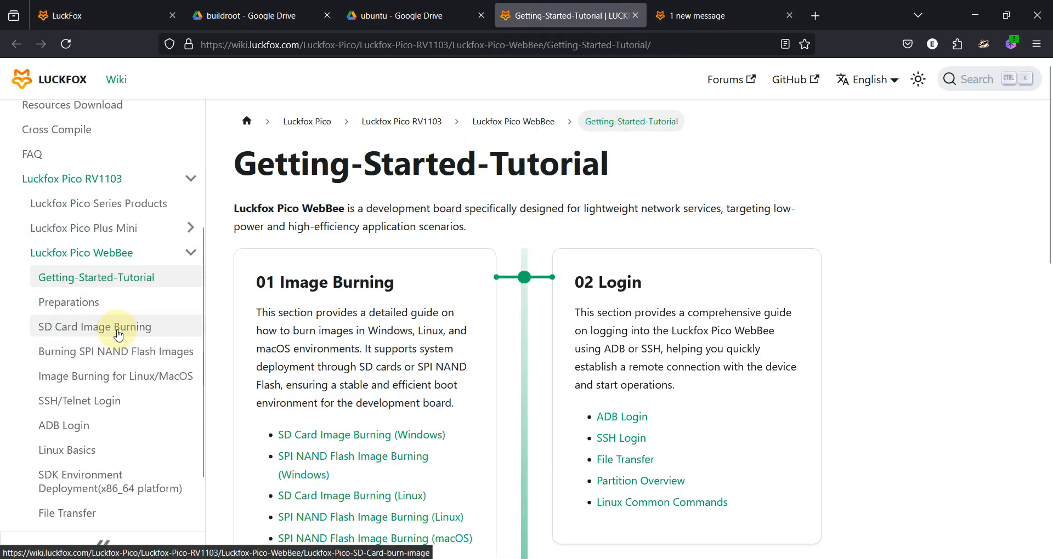
pyautogui.click(118, 335)
pyautogui.scroll(-15, 405, 348)
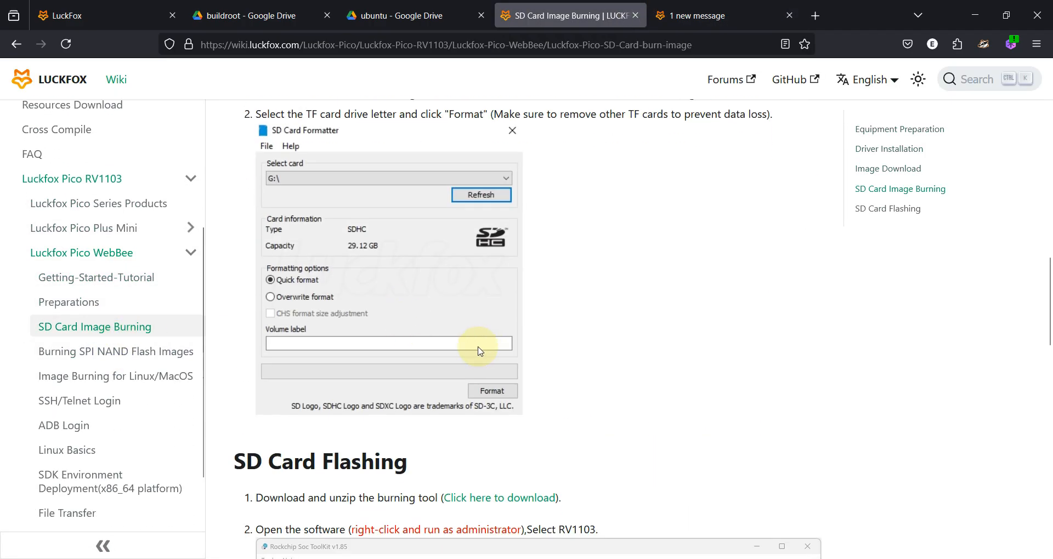
pyautogui.scroll(-9, 494, 350)
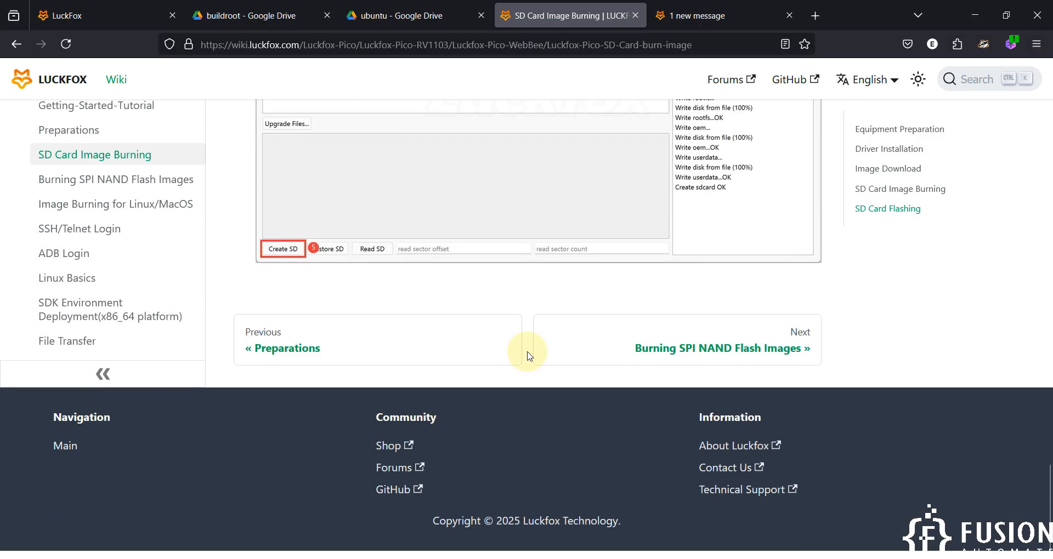
pyautogui.scroll(6, 528, 356)
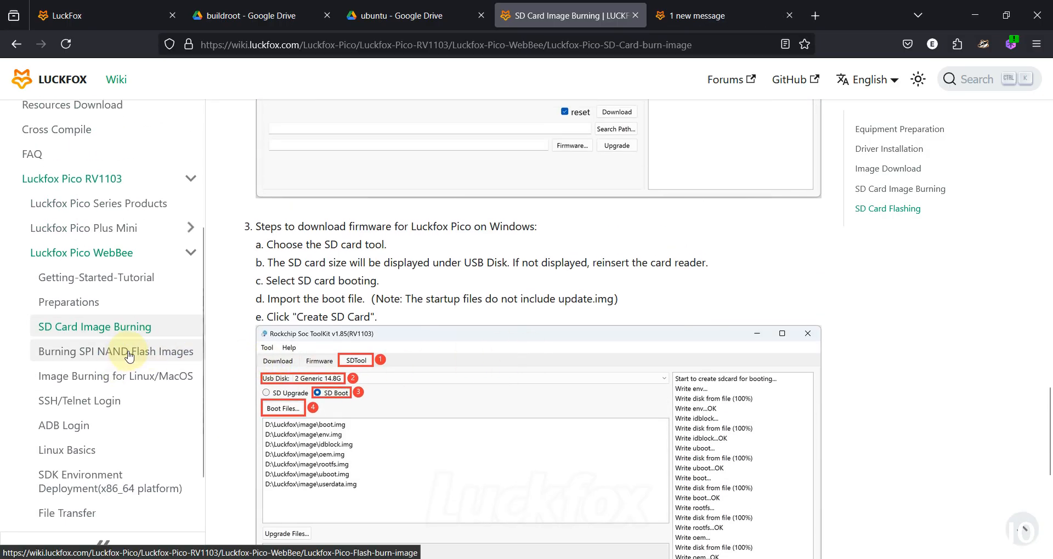
# - Open the Burning SPI NAND Flash Images guide at its firmware download steps and place the Soc ToolKit window beside the guide
pyautogui.click(129, 357)
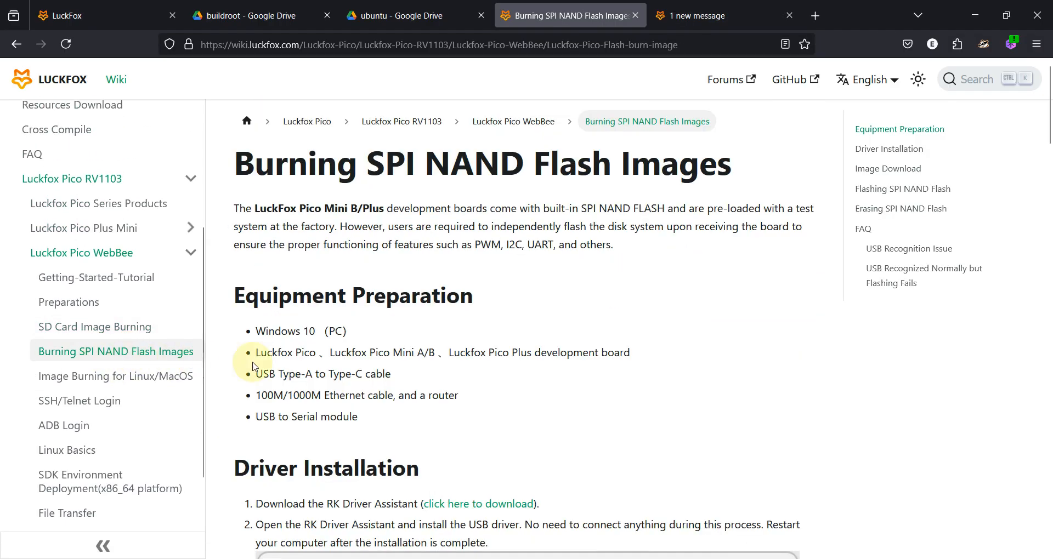
pyautogui.scroll(-12, 599, 387)
pyautogui.scroll(-15, 600, 389)
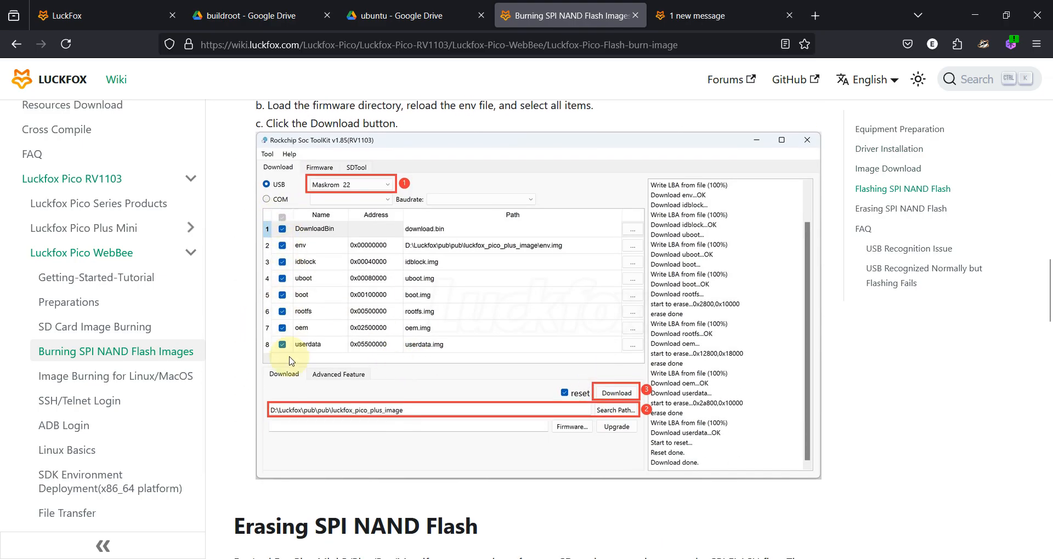
pyautogui.hotkey('alt', 'Tab')
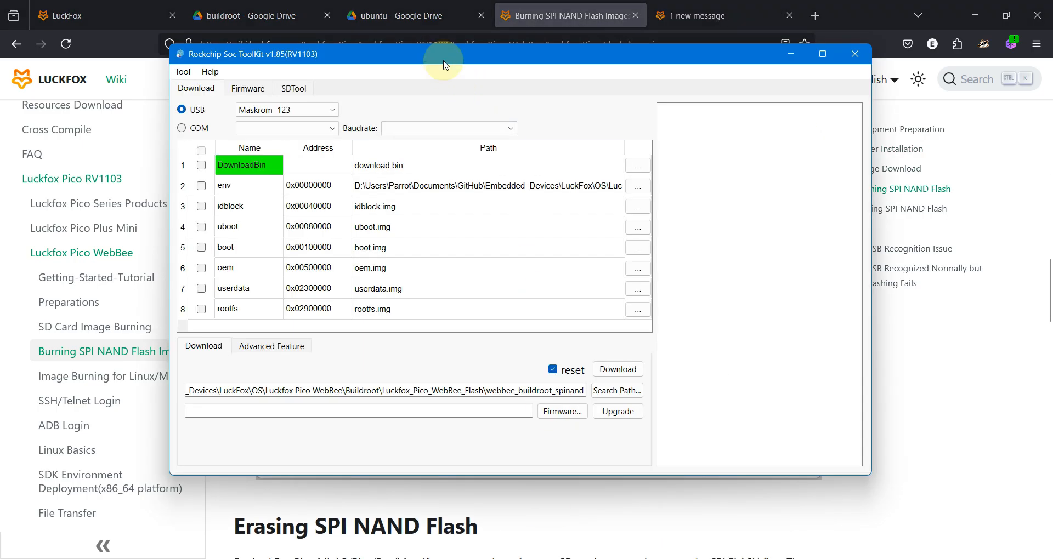
pyautogui.moveTo(444, 60); pyautogui.dragTo(759, 63)
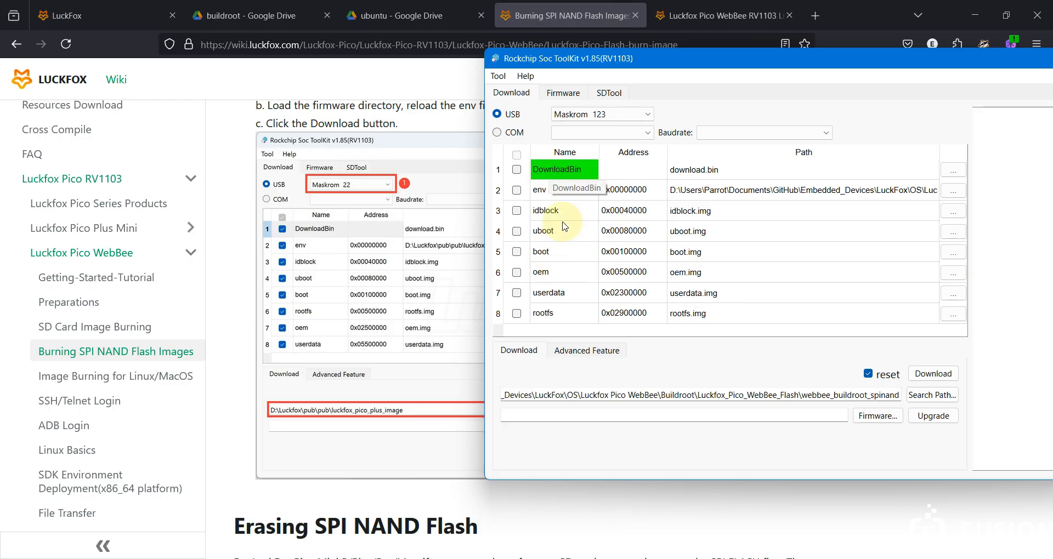
# - Select all eight firmware items in Soc ToolKit and download them to the Maskrom device
pyautogui.click(516, 156)
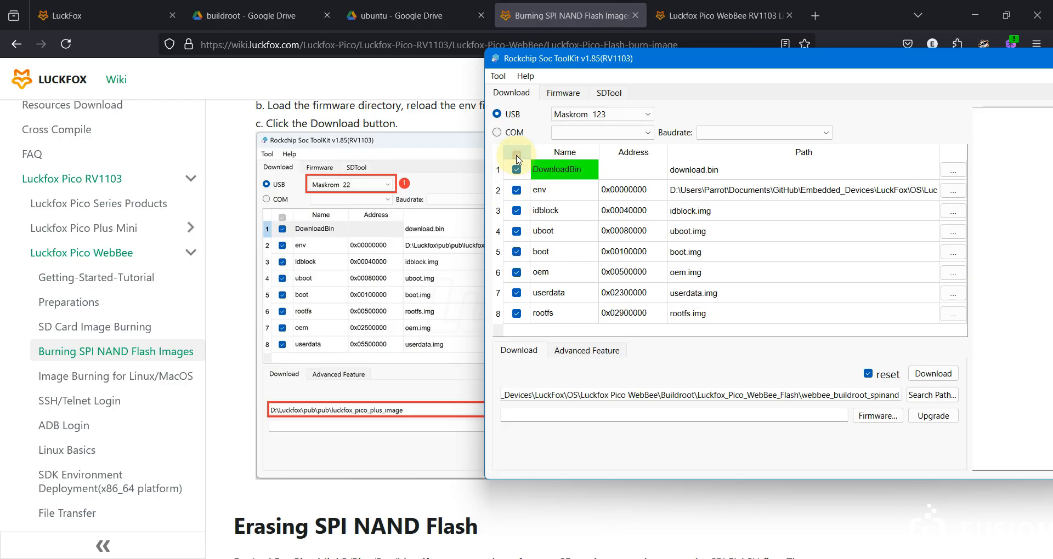
pyautogui.moveTo(826, 55); pyautogui.dragTo(439, 63)
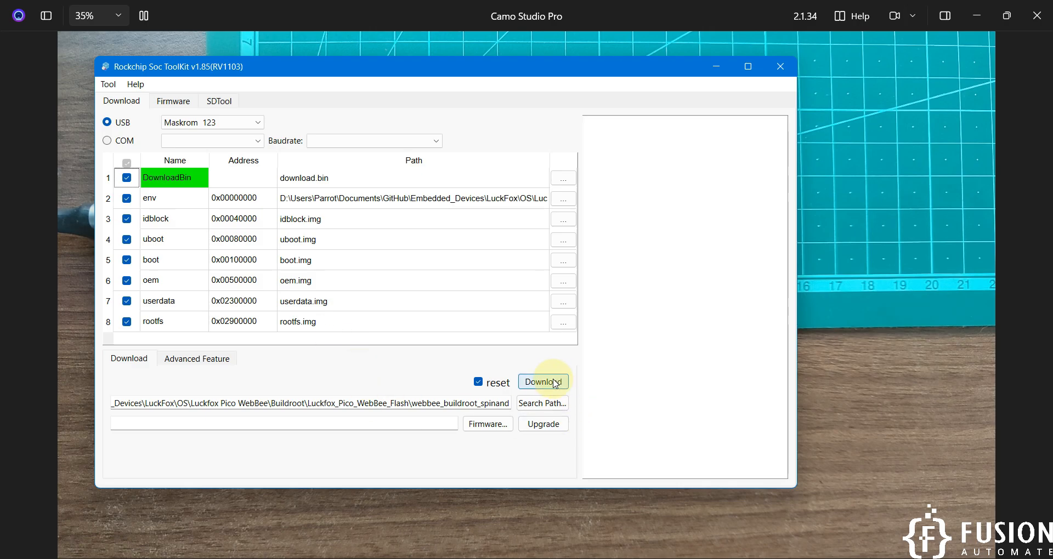
pyautogui.click(555, 383)
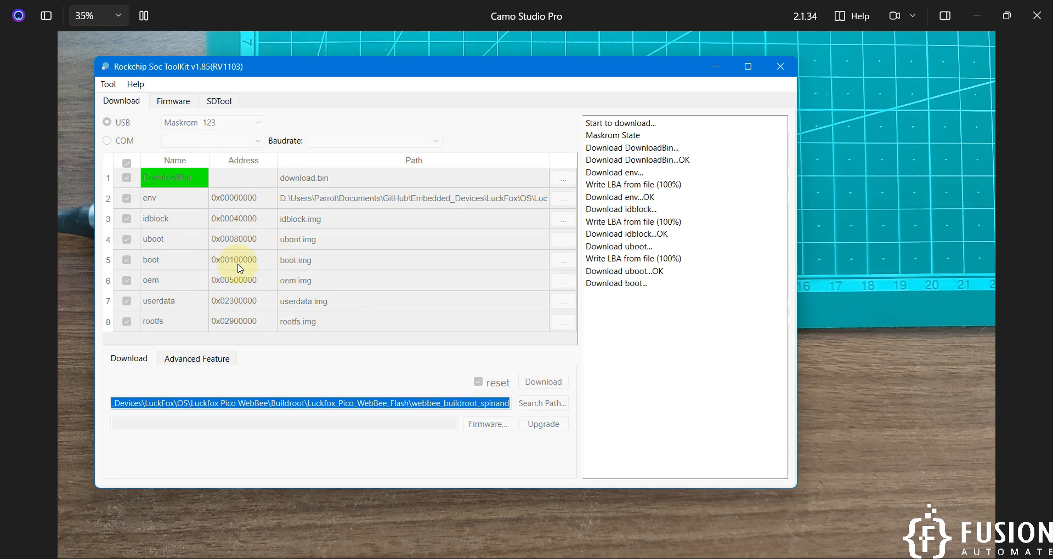
# - Watch the board in Camo Studio, check the Soc ToolKit download log and minimise the tool
pyautogui.click(508, 5)
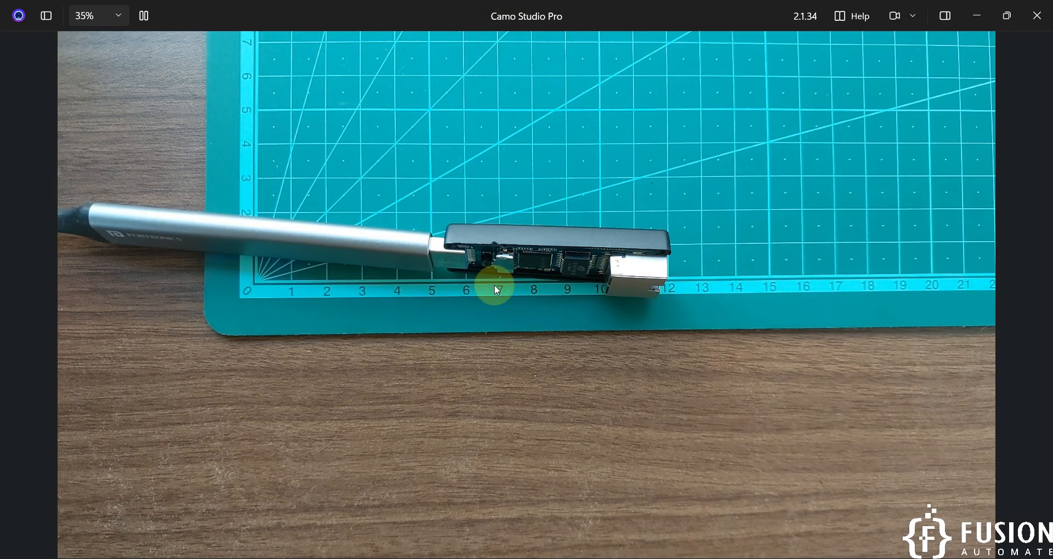
pyautogui.click(560, 558)
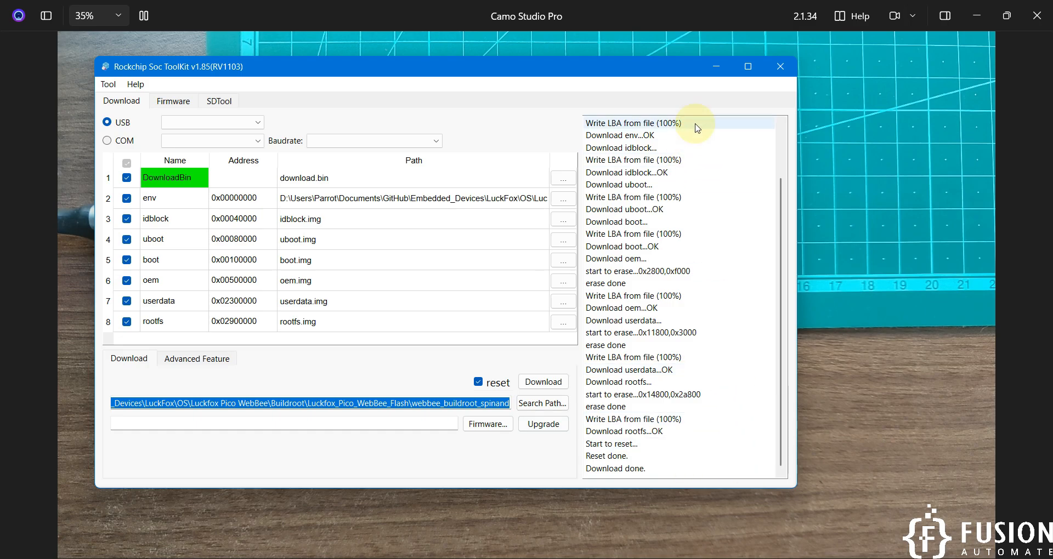
pyautogui.click(717, 67)
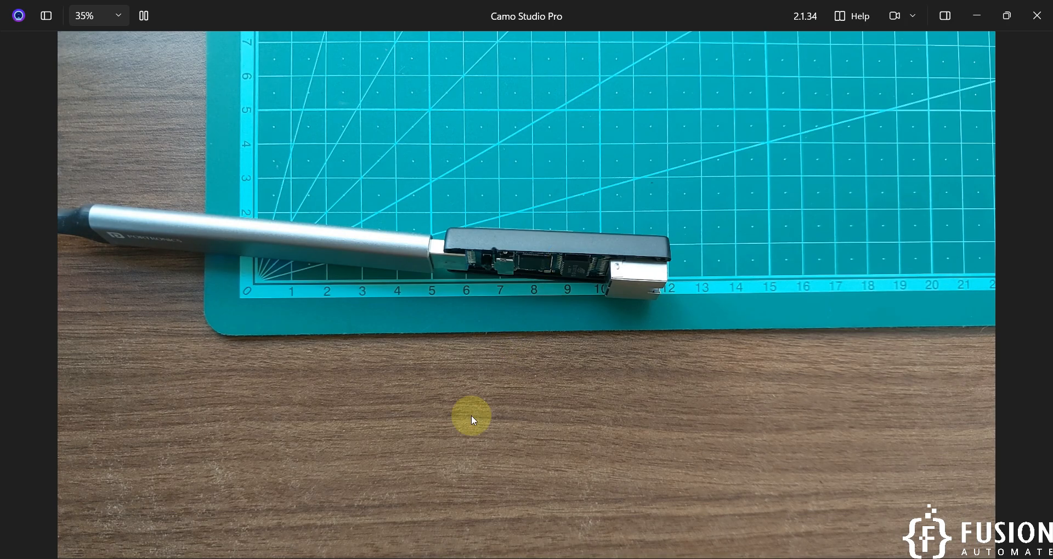
# - Open the Windows network connections and show the properties of the Ethernet 4 Remote NDIS adapter
pyautogui.press('super')
pyautogui.write('view')
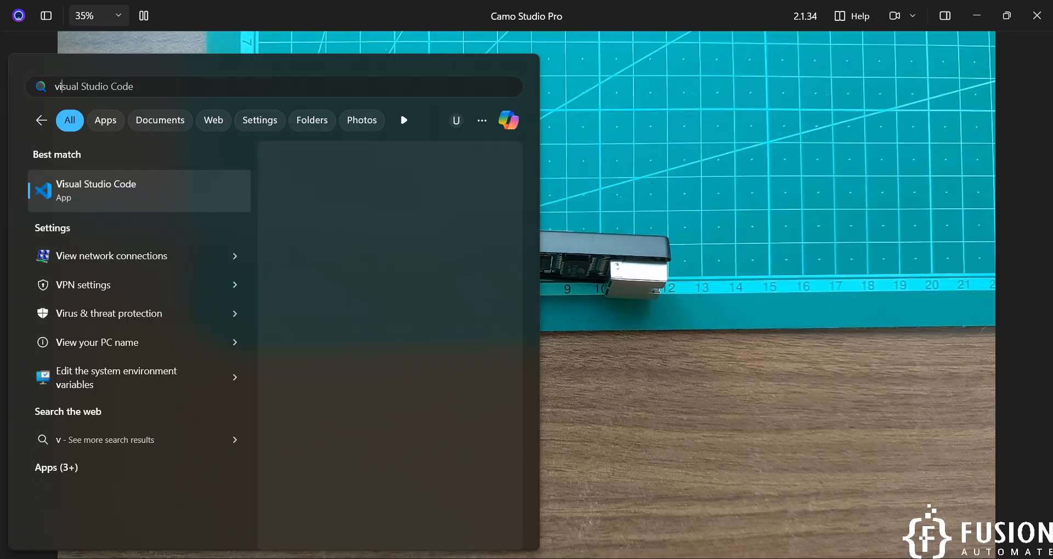
pyautogui.press('Return')
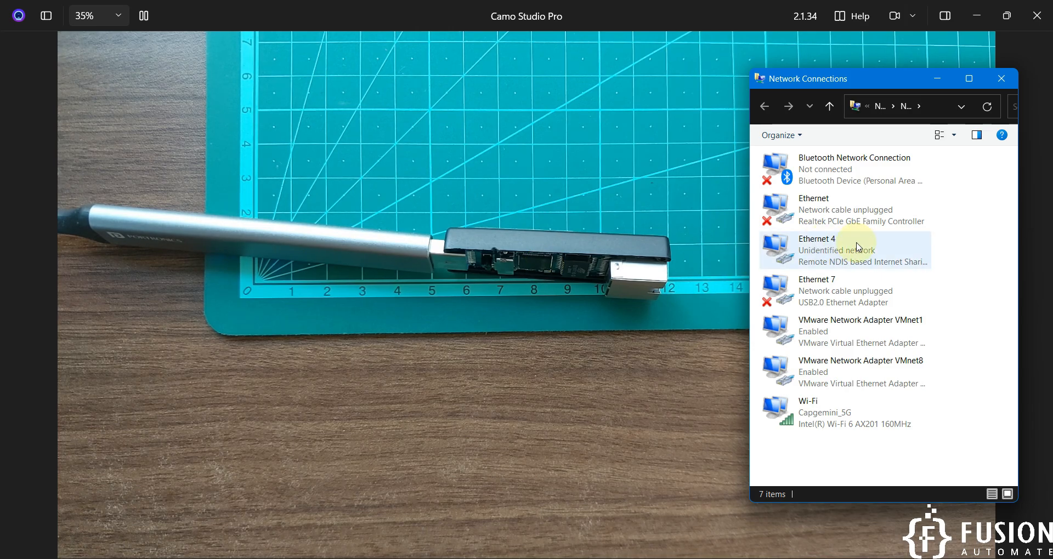
pyautogui.click(871, 258)
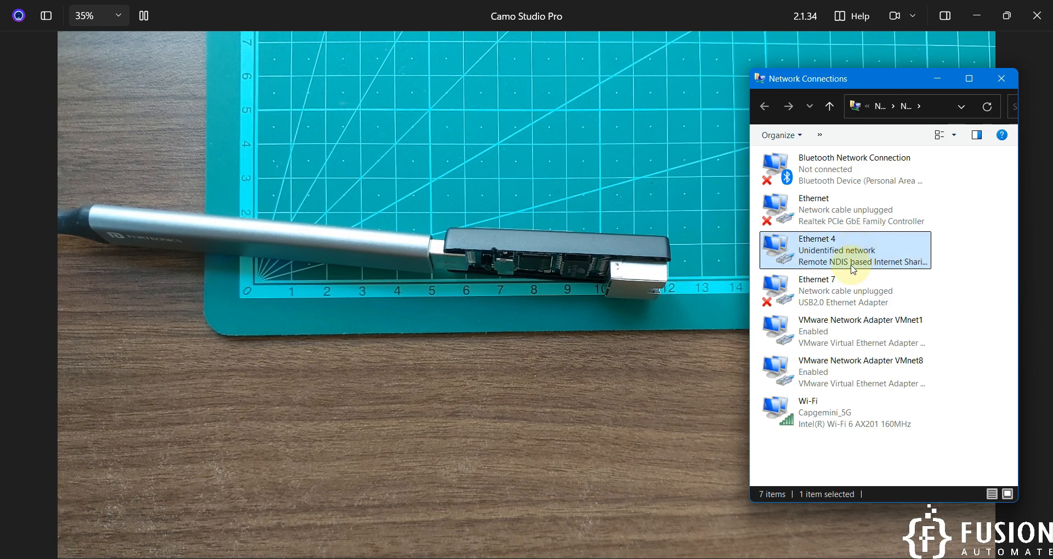
pyautogui.rightClick(880, 265)
pyautogui.click(921, 391)
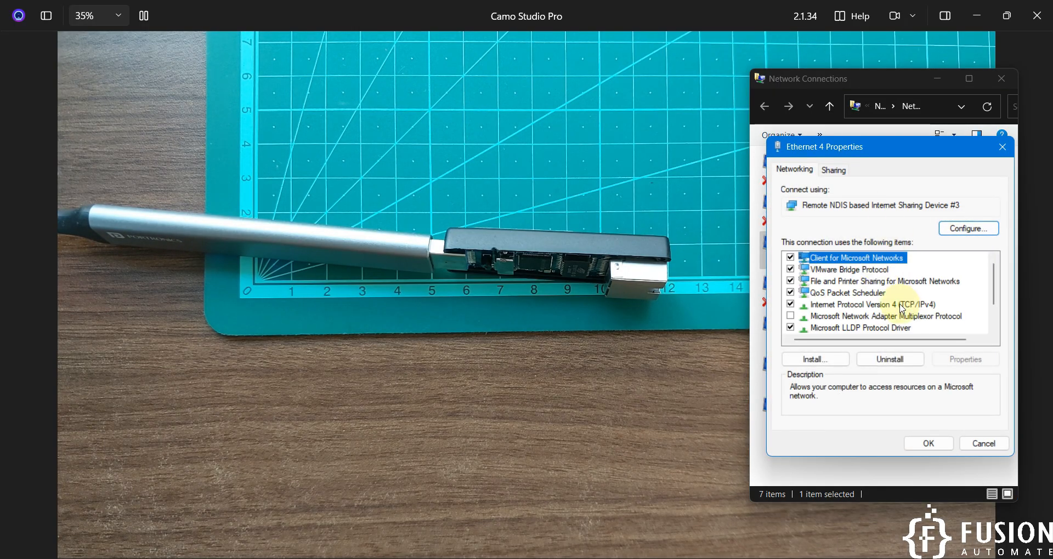
# - Open the Internet Protocol Version 4 (TCP/IPv4) properties of Ethernet 4 and move the dialog clear of the other windows
pyautogui.doubleClick(901, 305)
pyautogui.moveTo(878, 199); pyautogui.dragTo(593, 124)
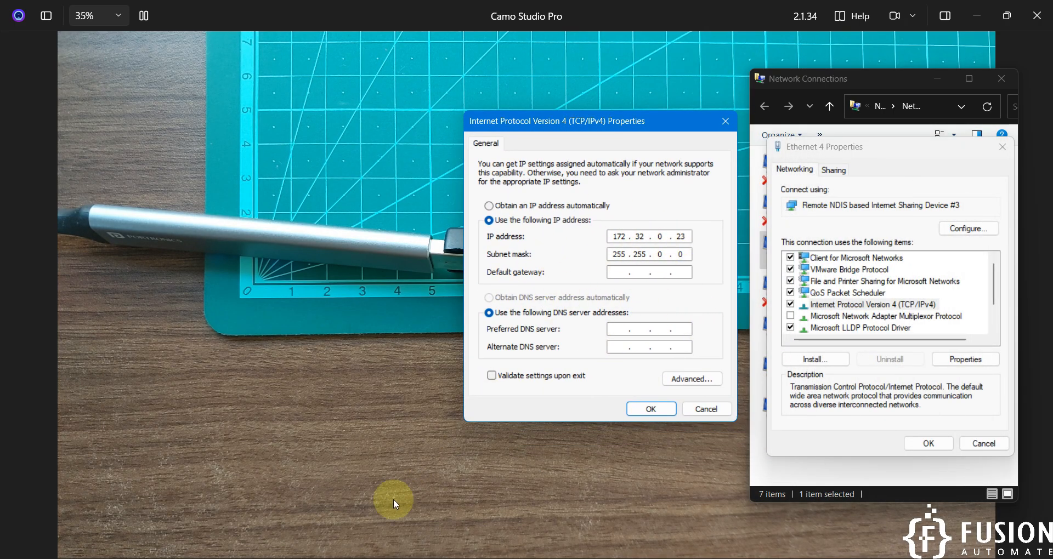
pyautogui.moveTo(573, 121); pyautogui.dragTo(222, 110)
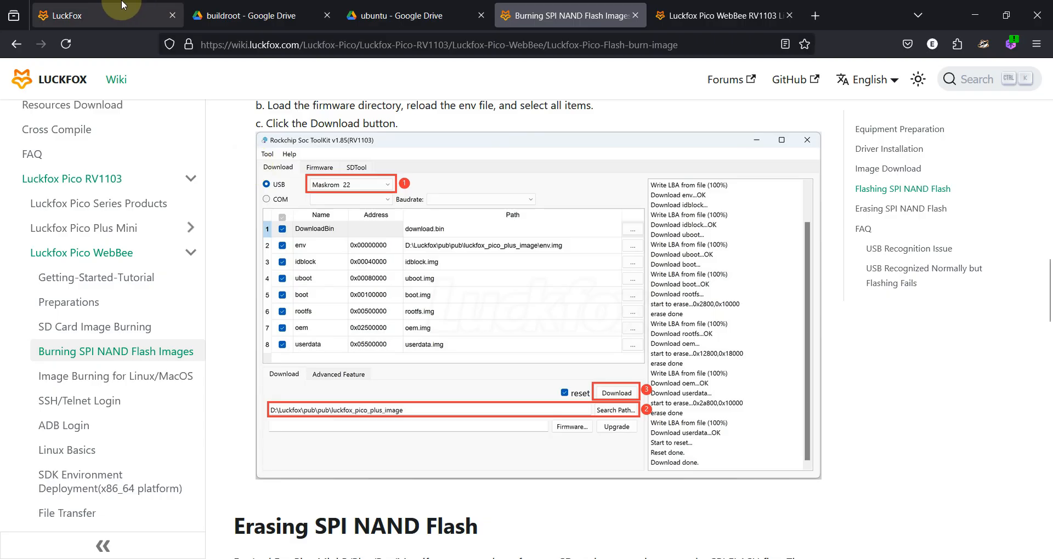
# - Reload the LuckFox Notion page in the browser and open its linked GitHub Embedded_Devices/LuckFox repository in a new tab
pyautogui.click(139, 25)
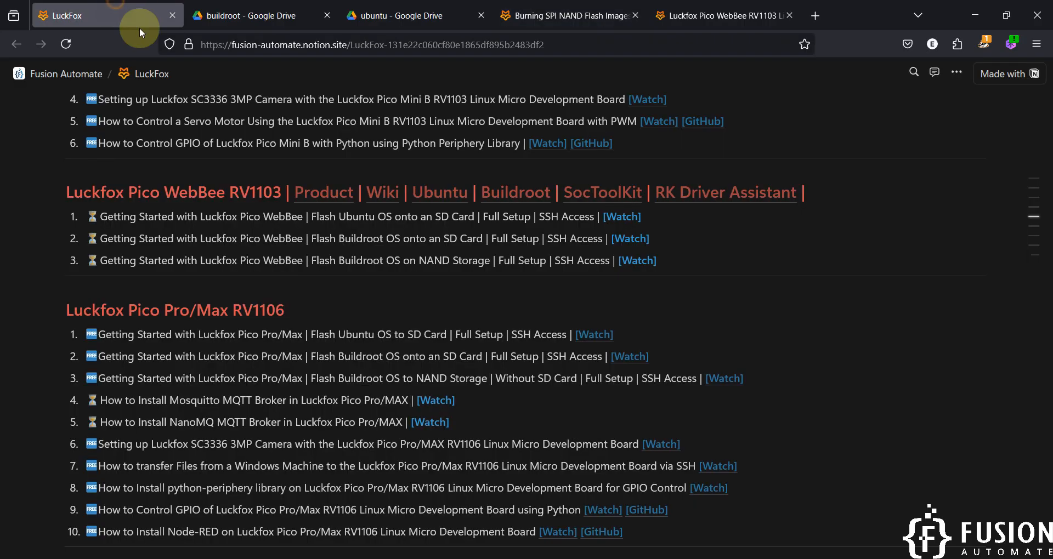
pyautogui.click(66, 44)
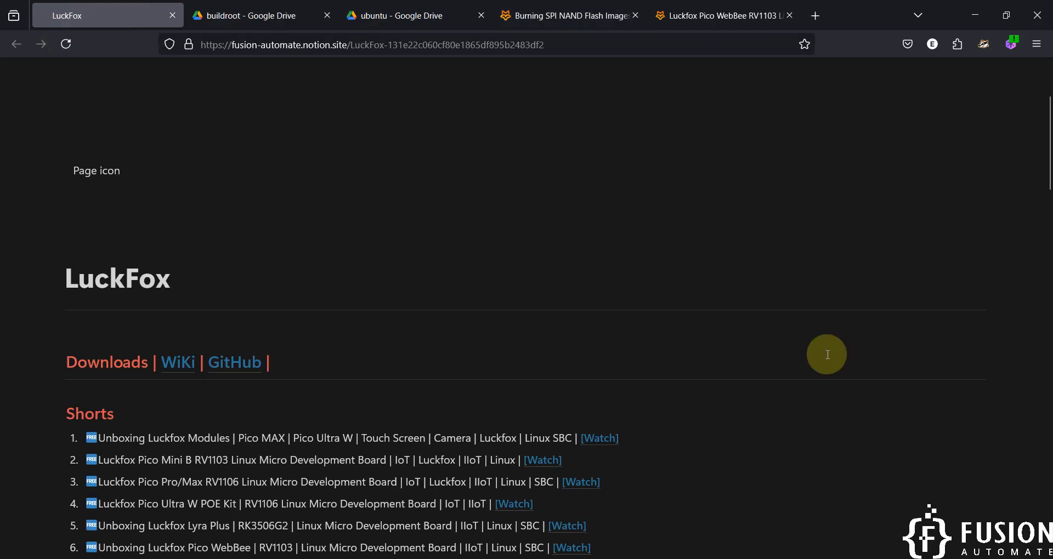
pyautogui.scroll(-4, 827, 355)
pyautogui.scroll(-8, 827, 355)
pyautogui.scroll(-1, 821, 353)
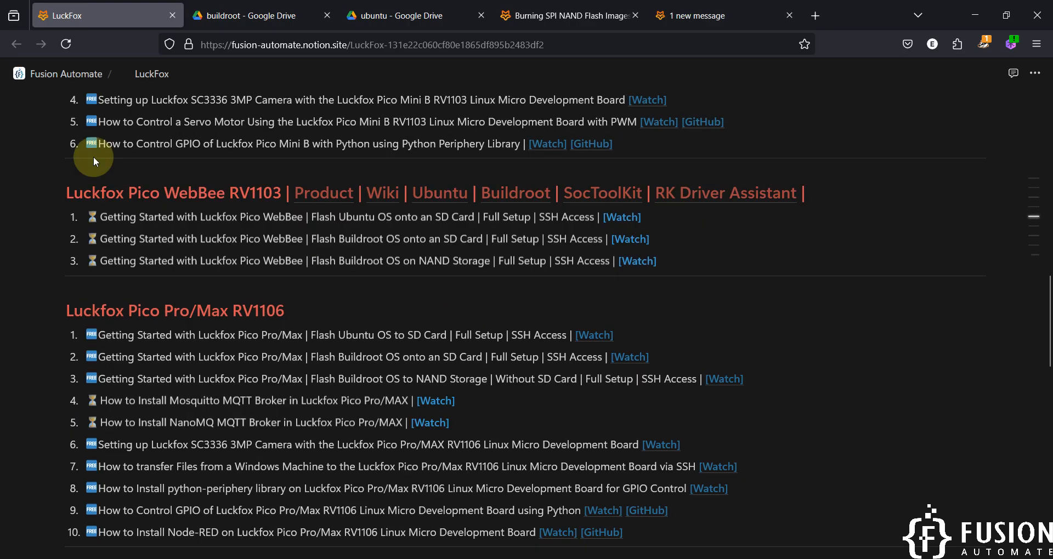
pyautogui.click(65, 44)
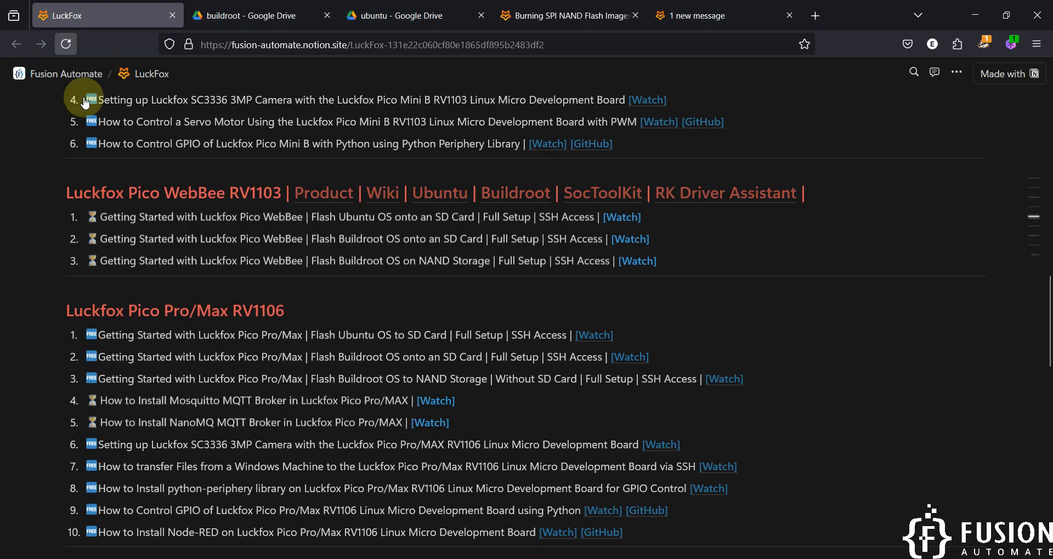
pyautogui.middleClick(242, 404)
pyautogui.click(244, 15)
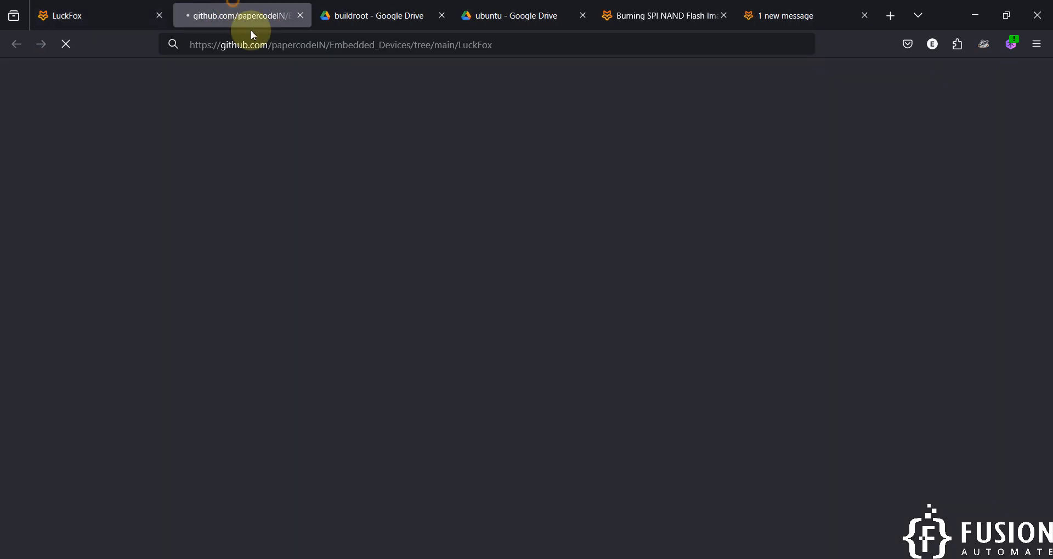
# - Examine the README's WebBee environment details and highlight the static IP address of the Buildroot Machine
pyautogui.scroll(-5, 513, 179)
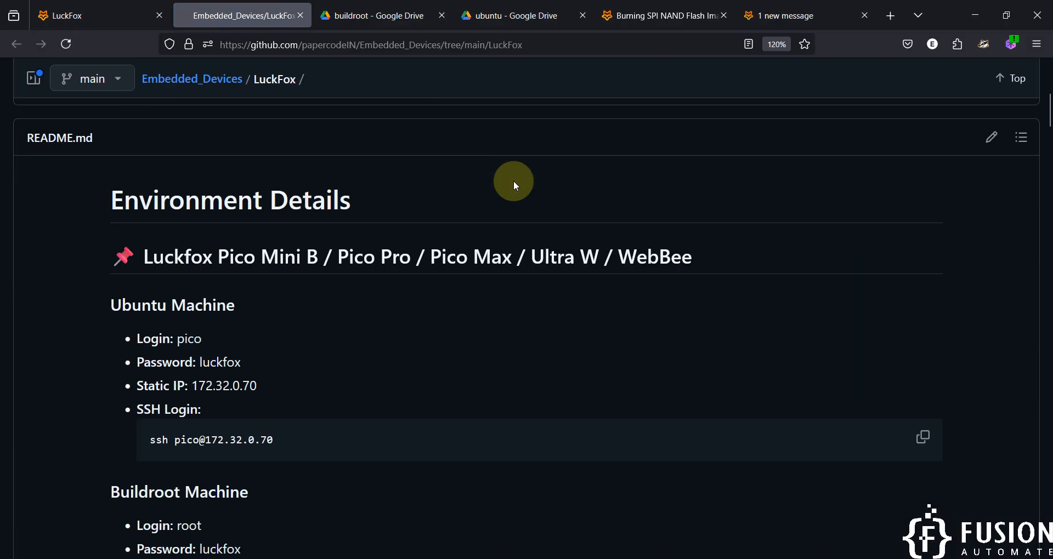
pyautogui.doubleClick(176, 261)
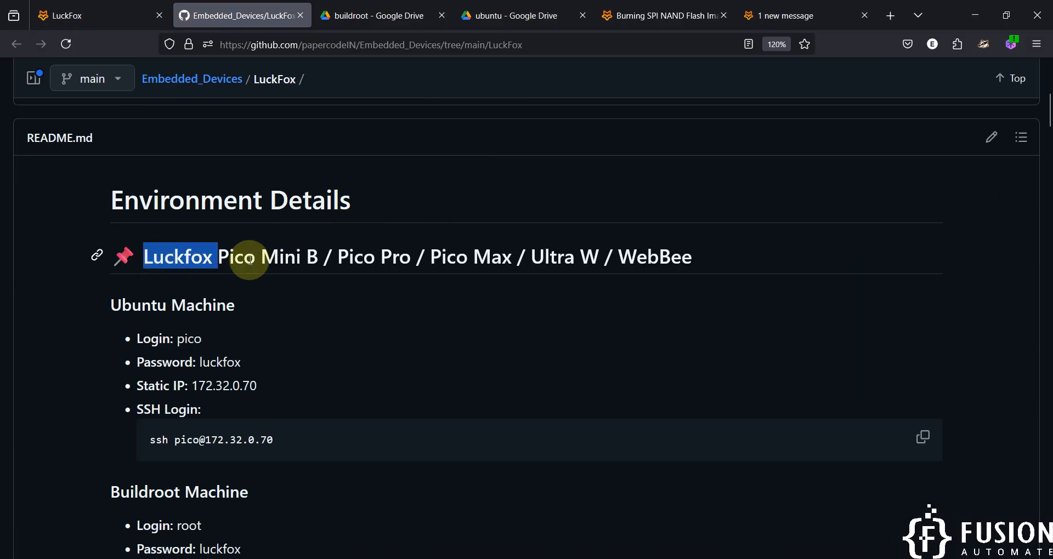
pyautogui.doubleClick(649, 263)
pyautogui.scroll(-4, 647, 261)
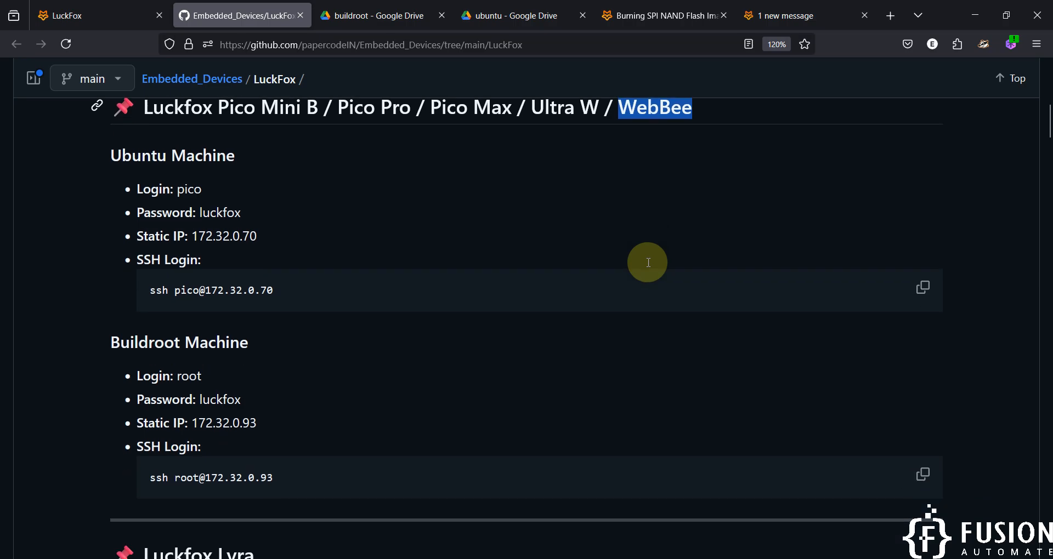
pyautogui.tripleClick(195, 273)
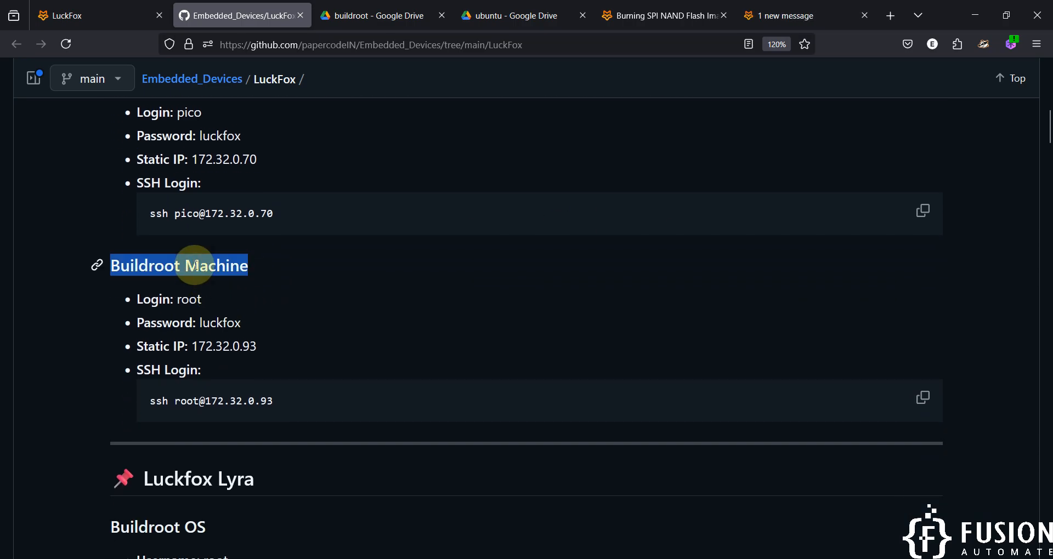
pyautogui.scroll(-2, 207, 270)
pyautogui.moveTo(257, 275); pyautogui.dragTo(194, 274)
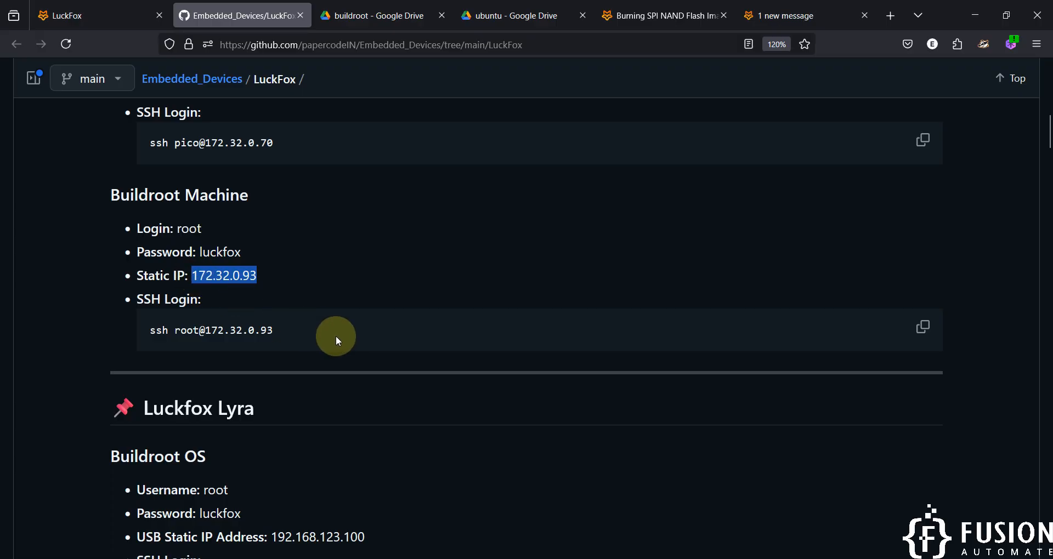
# - Return to the Ethernet 4 IPv4 properties and accept the static IP address 172.32.0.23 with subnet mask 255.255.0.0
pyautogui.click(566, 558)
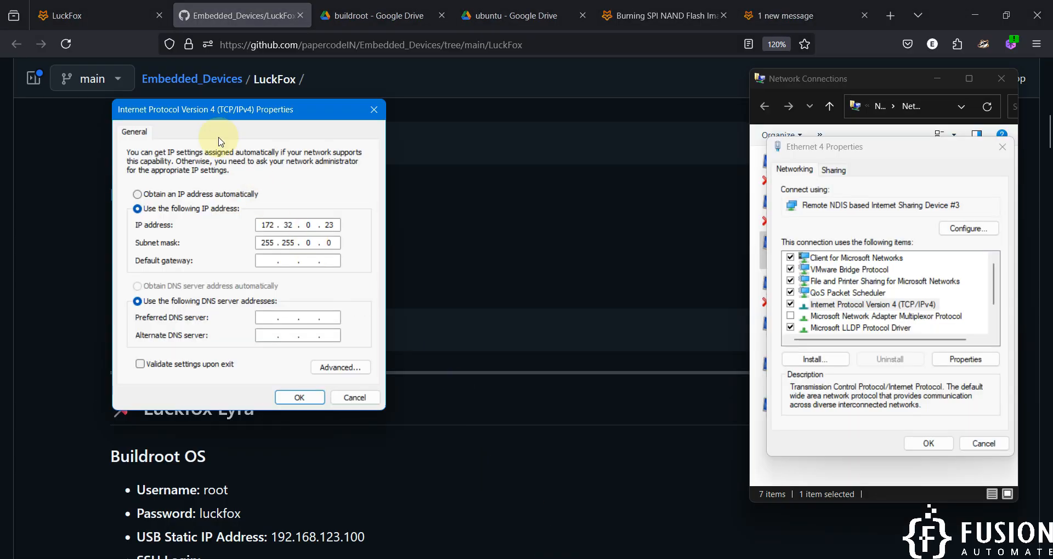
pyautogui.moveTo(279, 111); pyautogui.dragTo(769, 89)
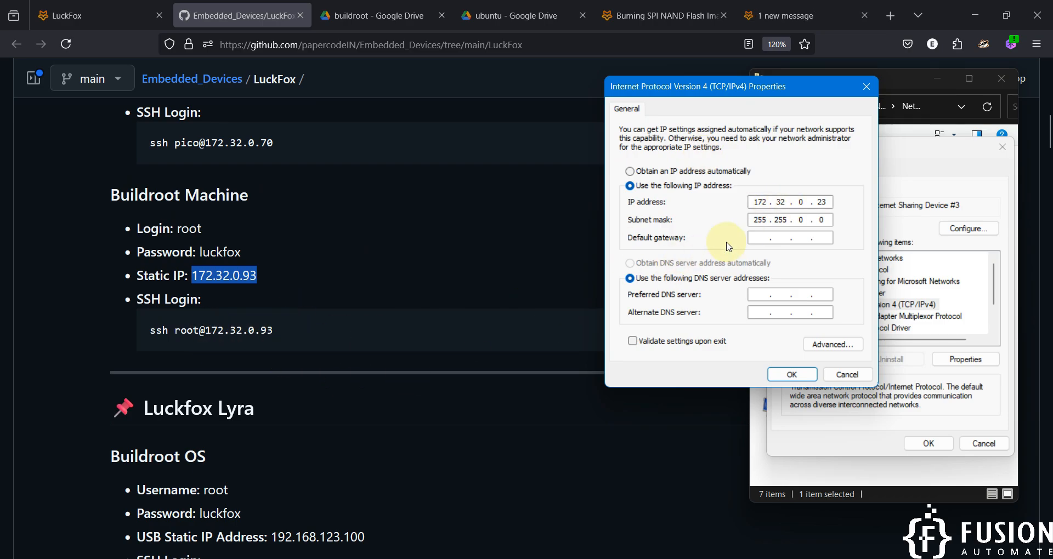
pyautogui.doubleClick(828, 204)
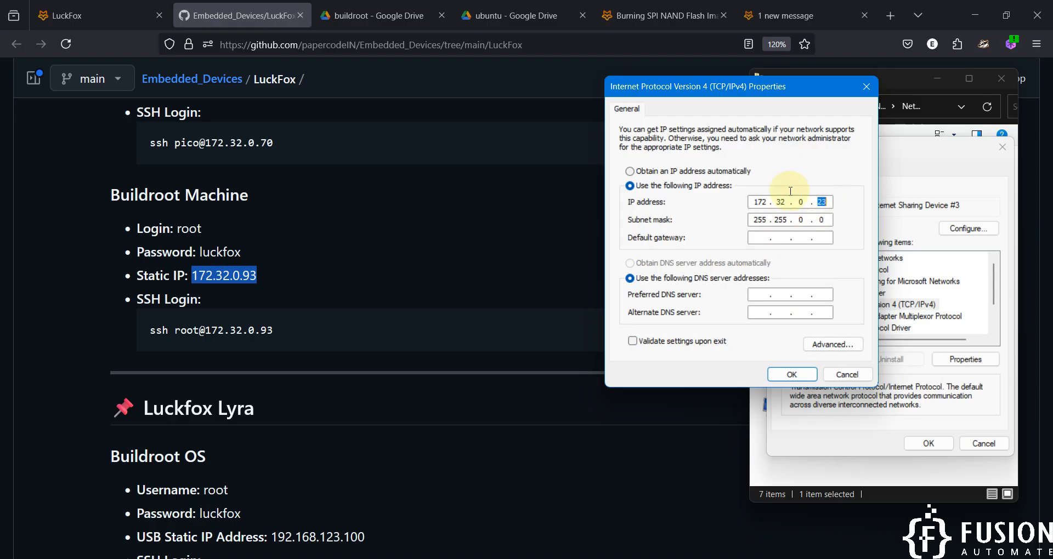
pyautogui.click(792, 375)
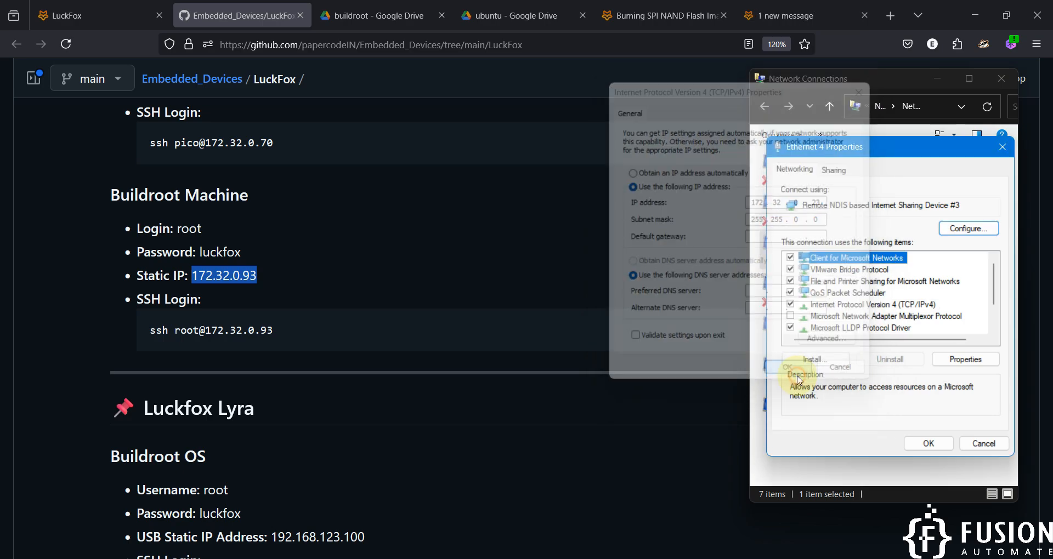
# - Accept the Ethernet 4 properties and bring up a Command Prompt window over the browser
pyautogui.click(931, 444)
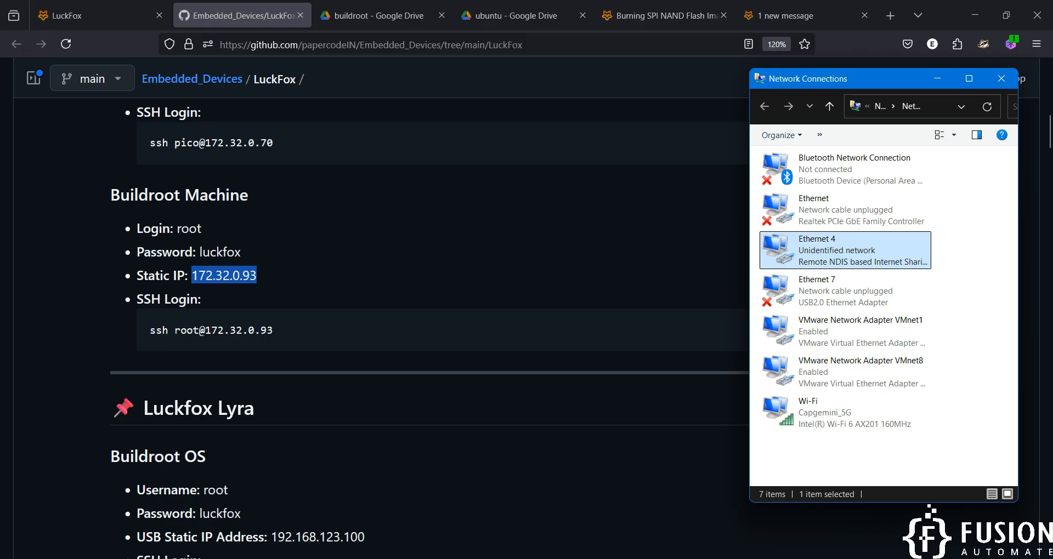
pyautogui.moveTo(480, 102); pyautogui.dragTo(848, 112)
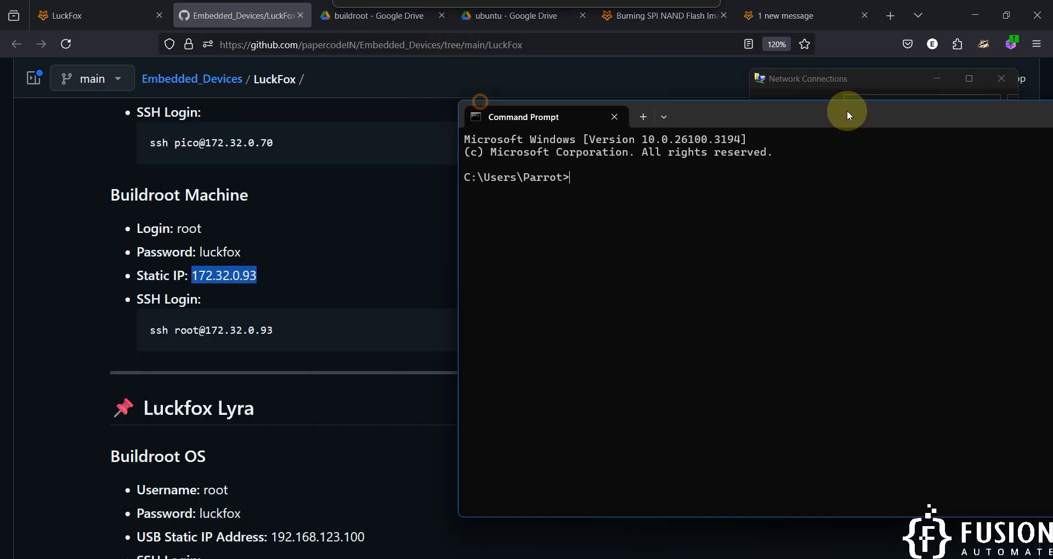
# - Check the Buildroot Machine's static IP in the README and ping 172.32.0.93 from Command Prompt
pyautogui.click(331, 284)
pyautogui.moveTo(265, 275); pyautogui.dragTo(192, 279)
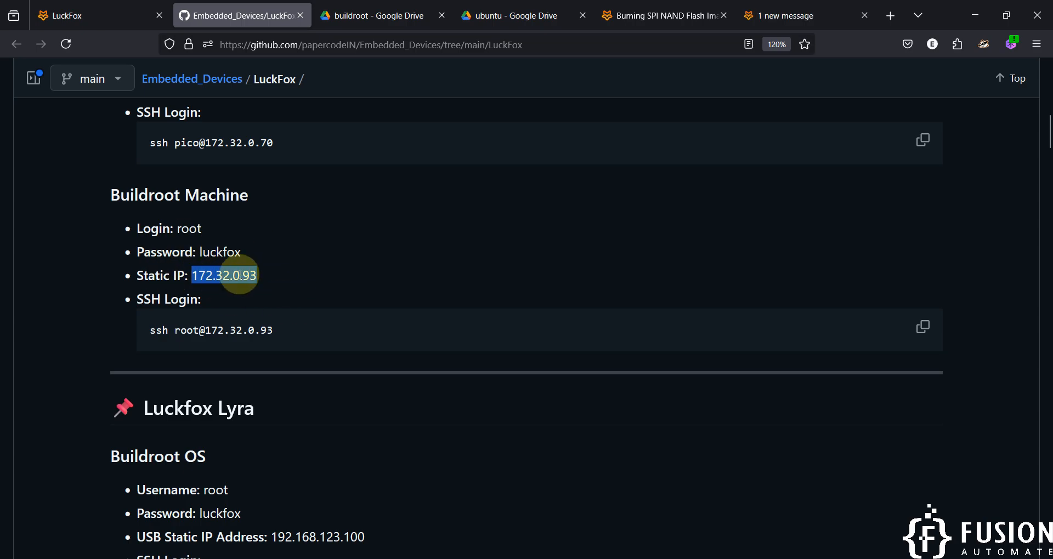
pyautogui.tripleClick(123, 195)
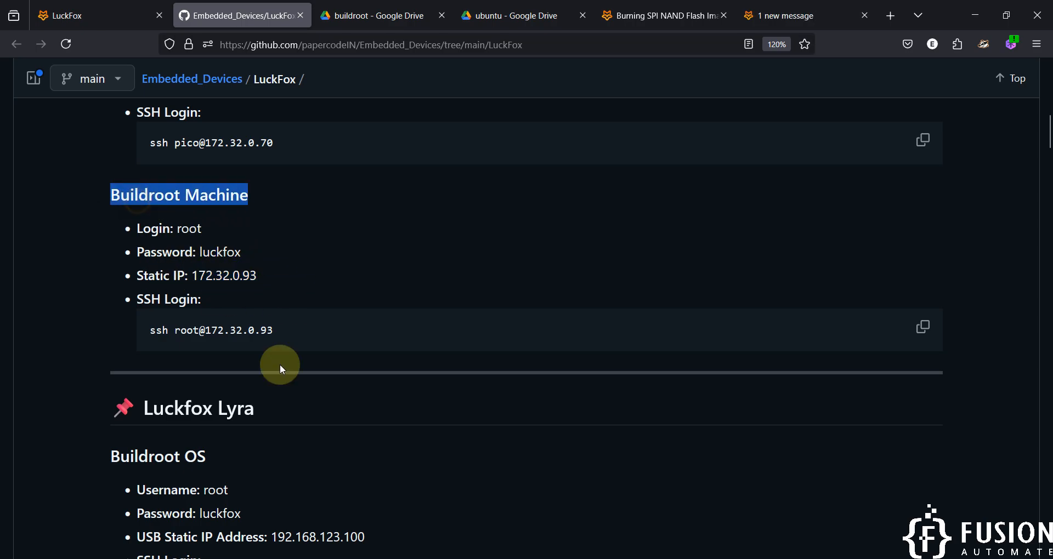
pyautogui.click(670, 558)
pyautogui.write('pi')
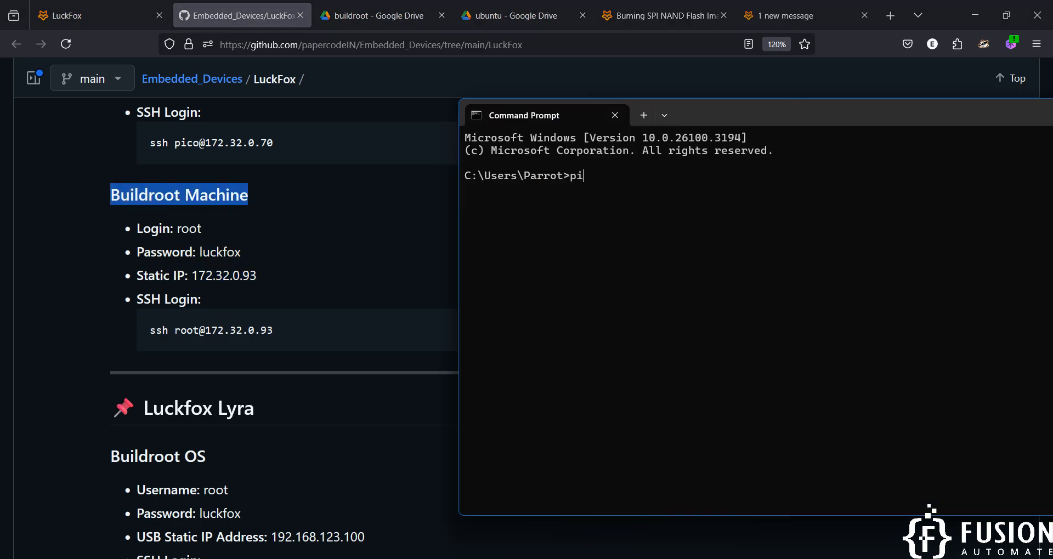
pyautogui.write('ng 172.32.0.93')
pyautogui.press('Return')
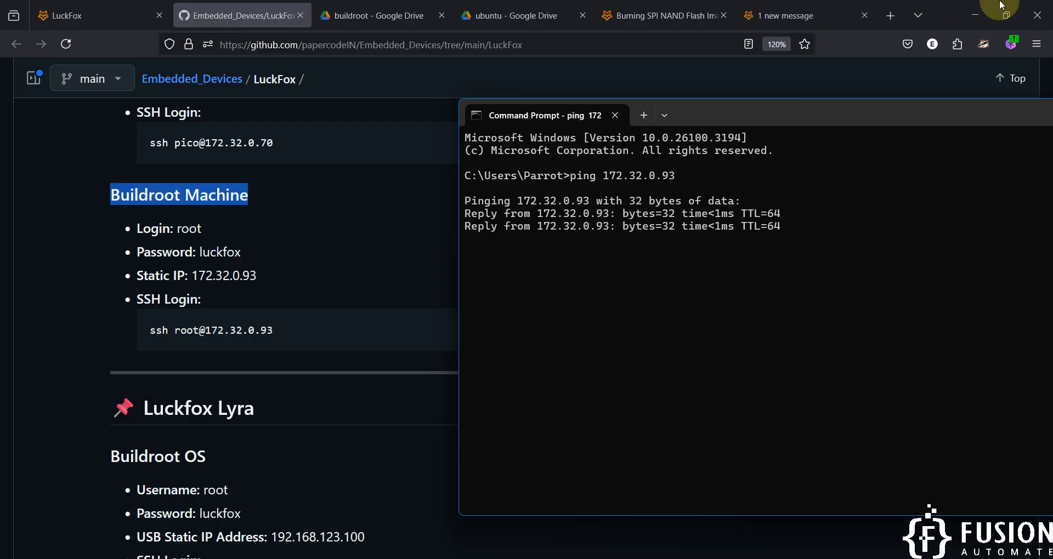
# - Switch to Camo Studio to view the connected board in the camera feed, and return to the GitHub README
pyautogui.click(946, 14)
pyautogui.click(973, 14)
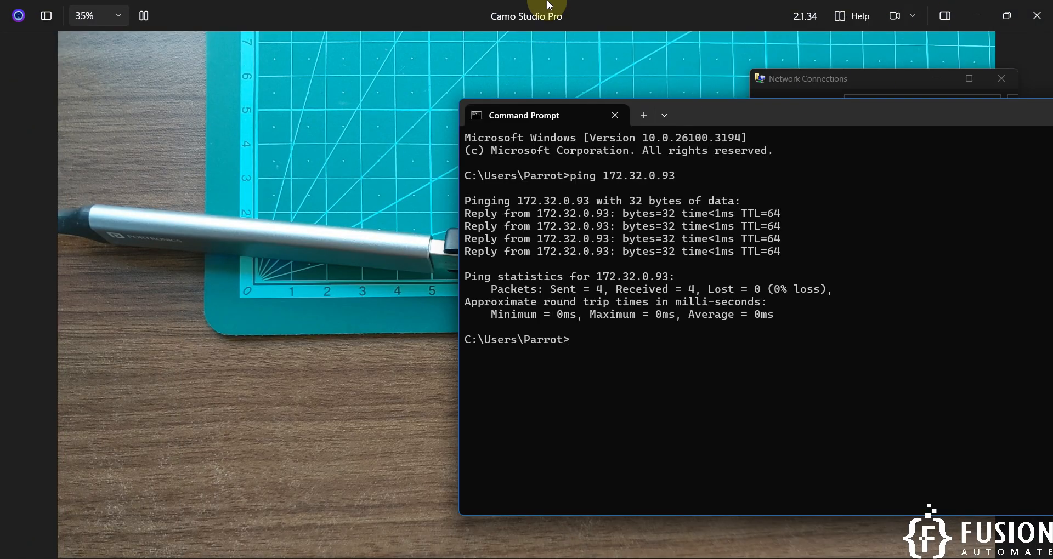
pyautogui.click(557, 14)
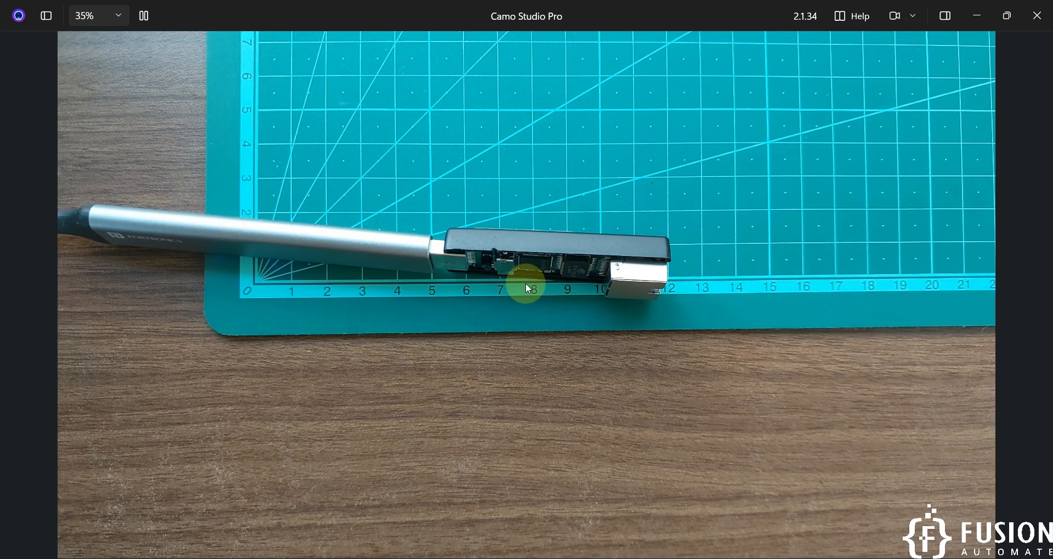
pyautogui.click(709, 558)
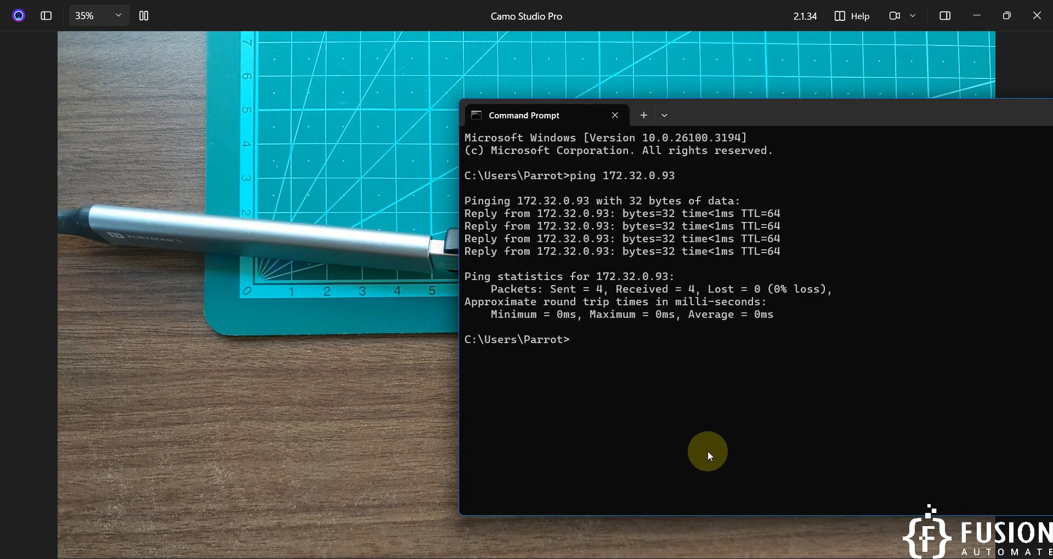
pyautogui.hotkey('alt', 'Tab')
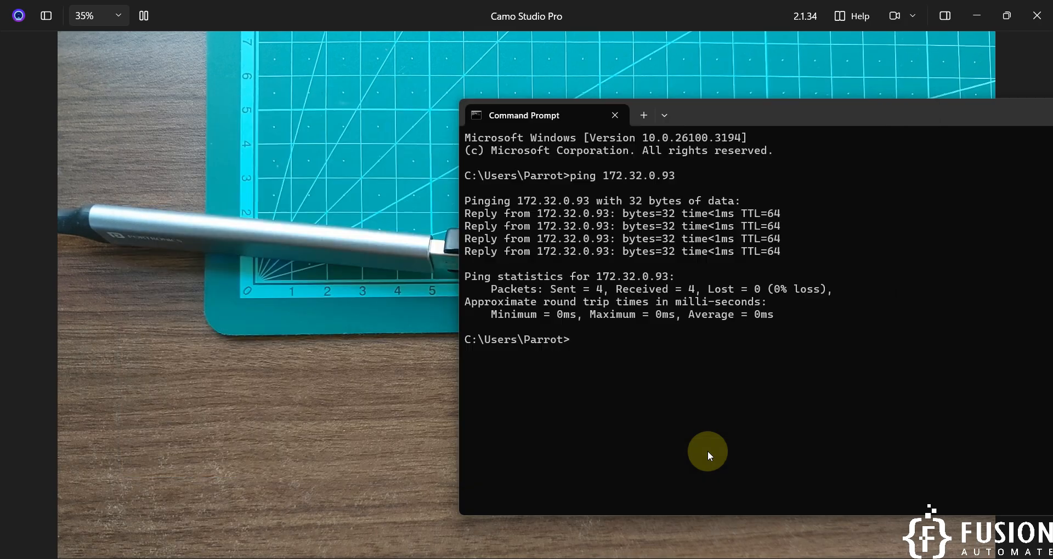
pyautogui.hotkey('alt', 'Tab')
# - Copy the SSH login command of the Buildroot Machine from the LuckFox README
pyautogui.click(269, 325)
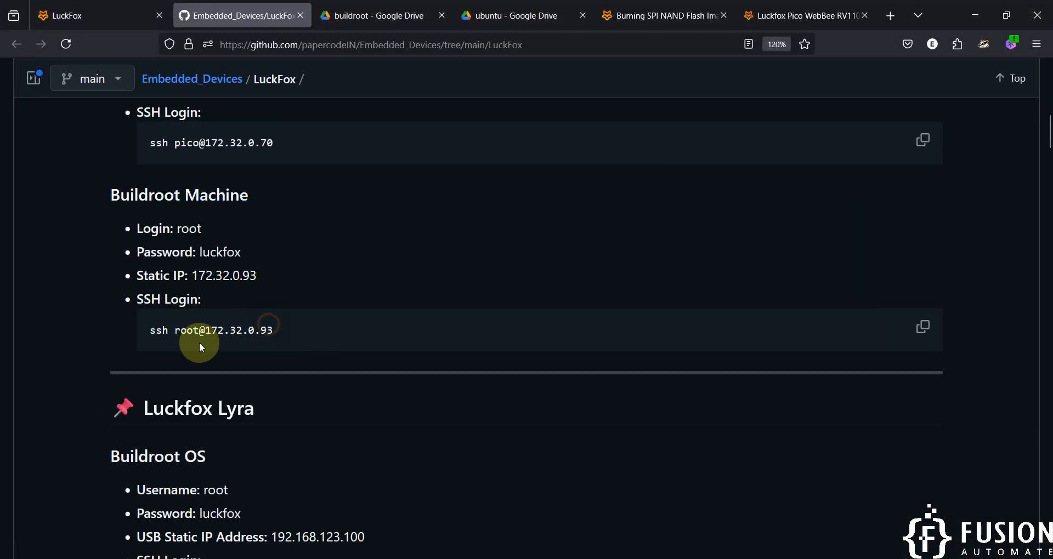
pyautogui.click(923, 327)
pyautogui.doubleClick(123, 196)
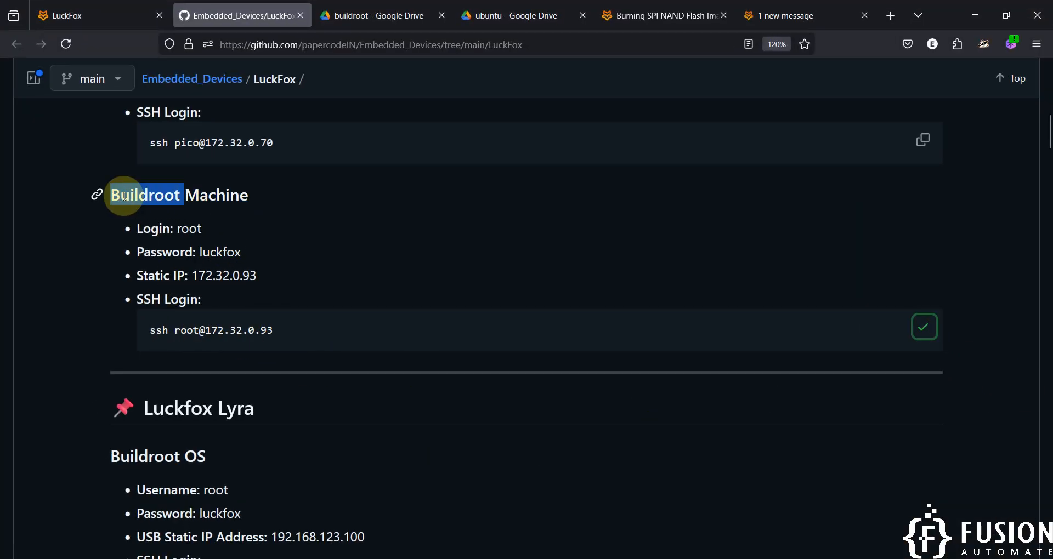
pyautogui.moveTo(268, 274); pyautogui.dragTo(194, 275)
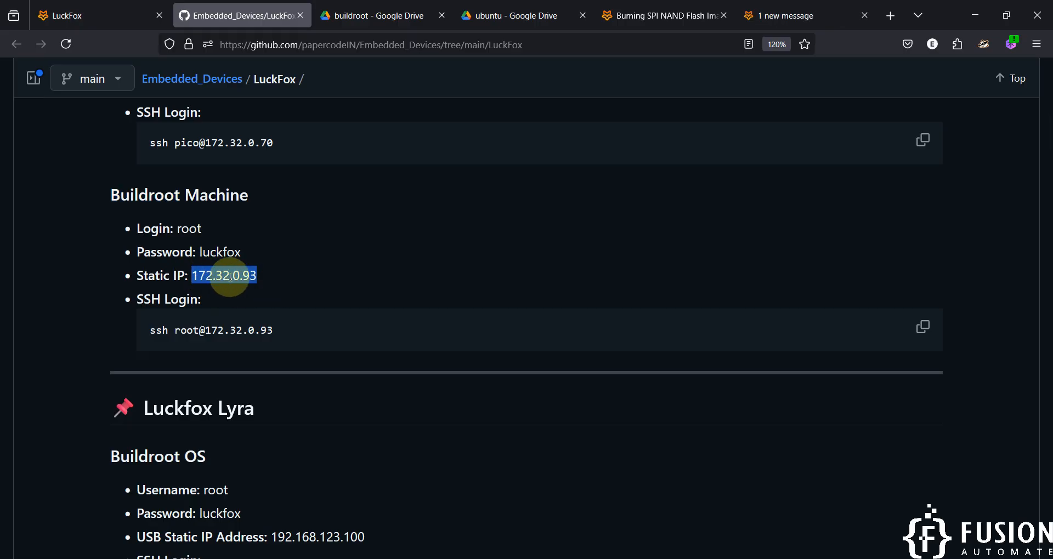
pyautogui.scroll(3, 288, 276)
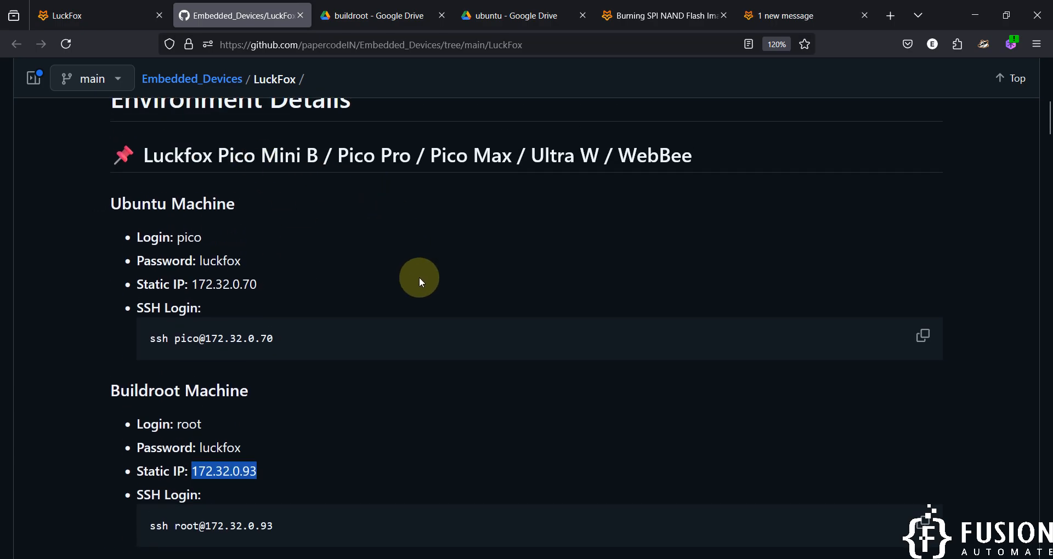
pyautogui.scroll(-4, 419, 279)
pyautogui.click(919, 288)
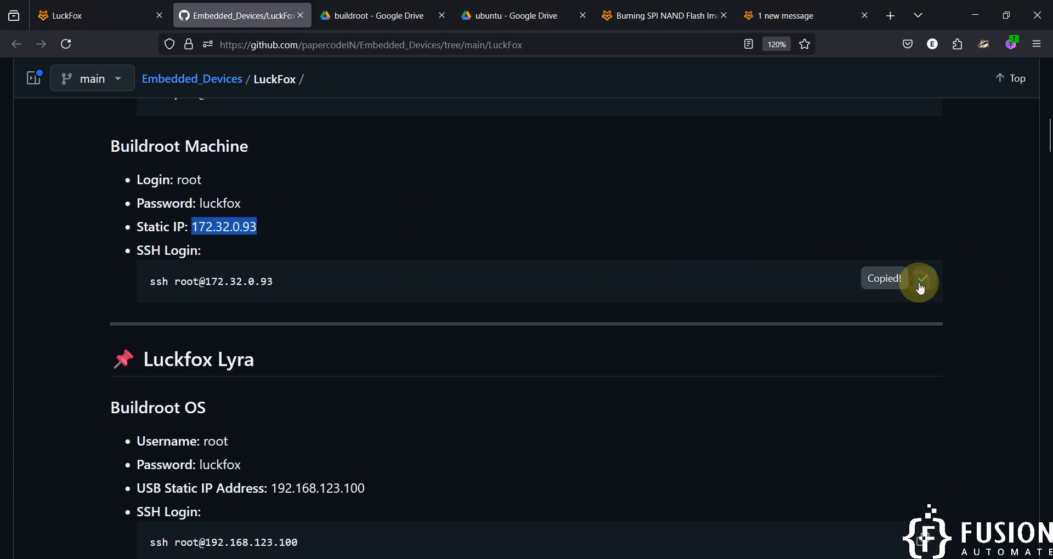
pyautogui.hotkey('alt', 'Tab')
pyautogui.rightClick(650, 343)
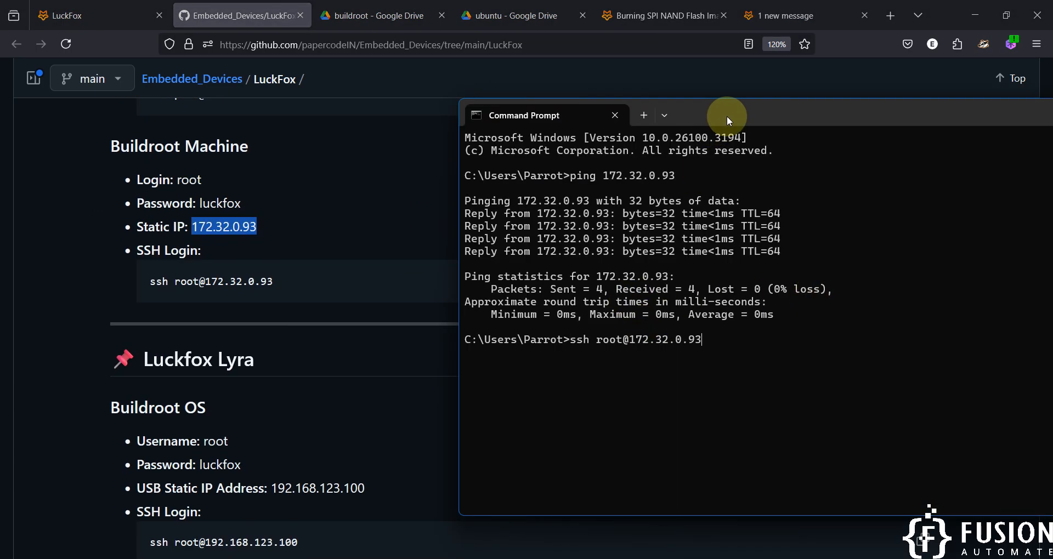
pyautogui.moveTo(726, 117); pyautogui.dragTo(388, 83)
pyautogui.press('Return')
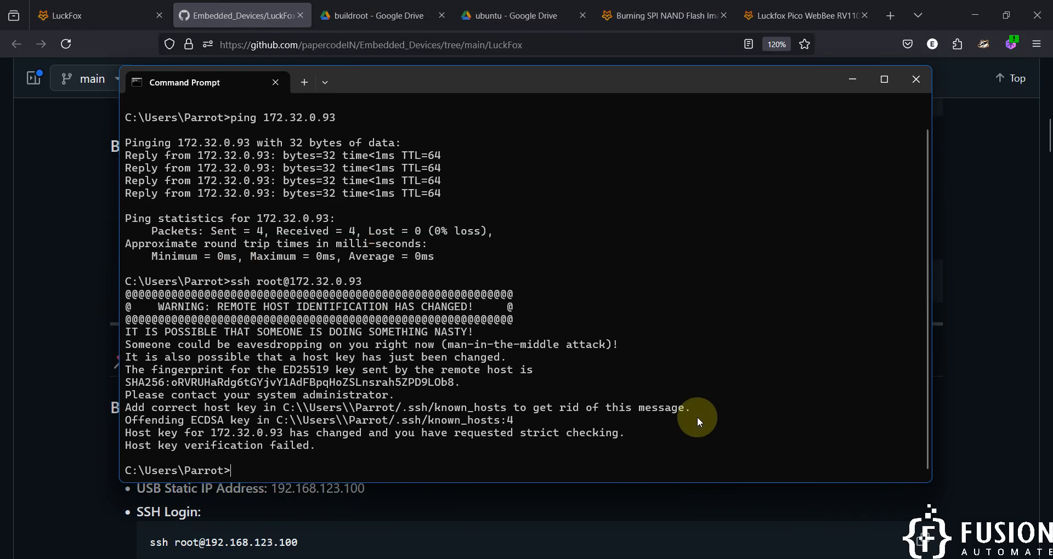
# - Copy the README's command for clearing SSH entries on Windows and run echo. > %userprofile%\.ssh\known_hosts in Command Prompt
pyautogui.hotkey('alt', 'Tab')
pyautogui.scroll(-6, 610, 413)
pyautogui.scroll(-10, 610, 414)
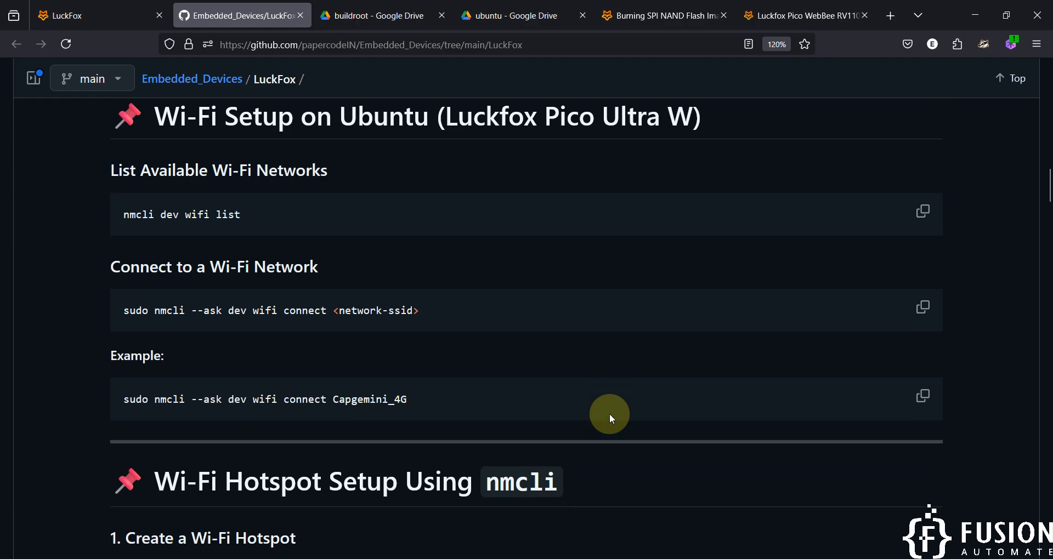
pyautogui.scroll(-2, 610, 414)
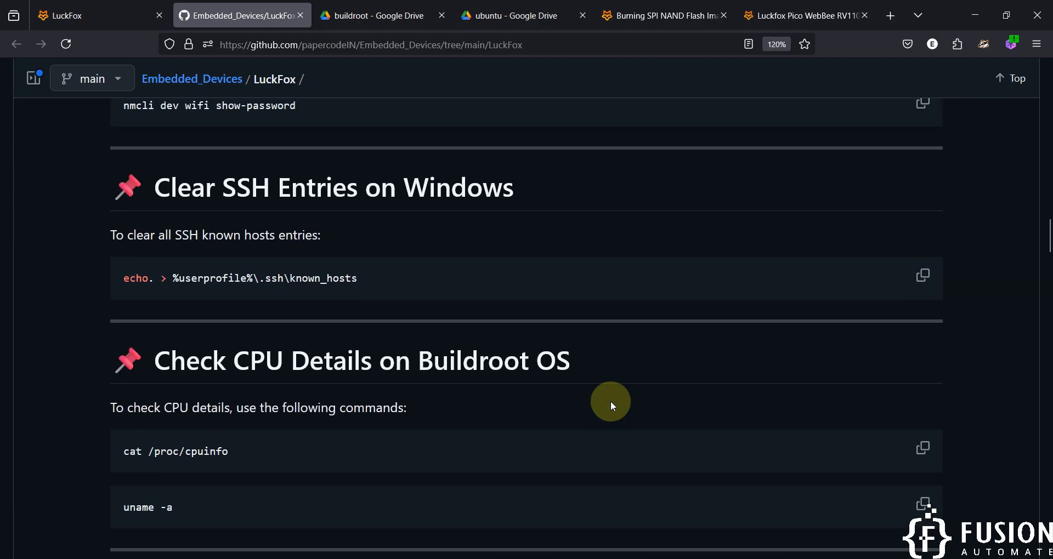
pyautogui.click(923, 274)
pyautogui.hotkey('alt', 'Tab')
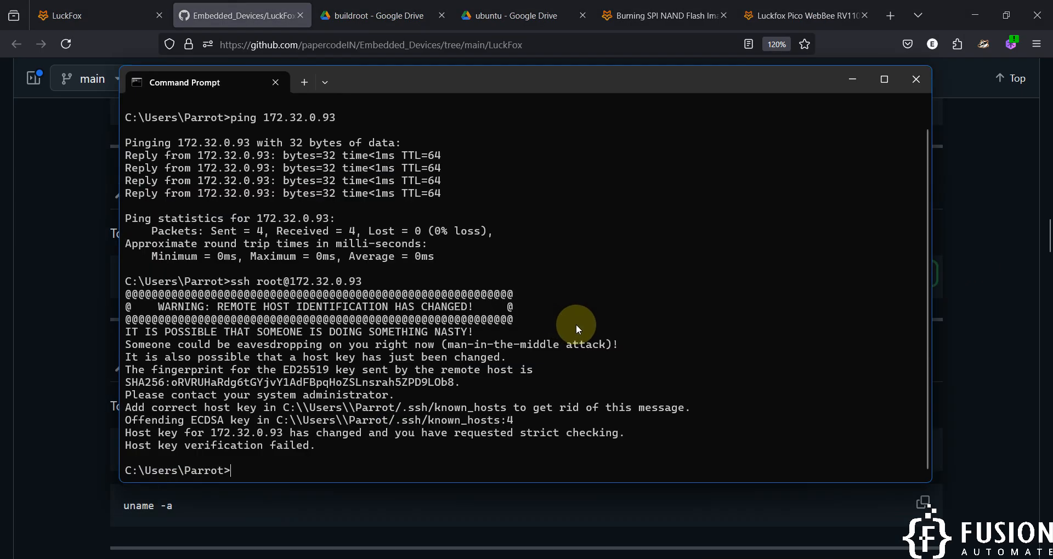
pyautogui.hotkey('ctrl', 'v')
pyautogui.press('Return')
# - Clear the Command Prompt screen with the cls command
pyautogui.write('clear')
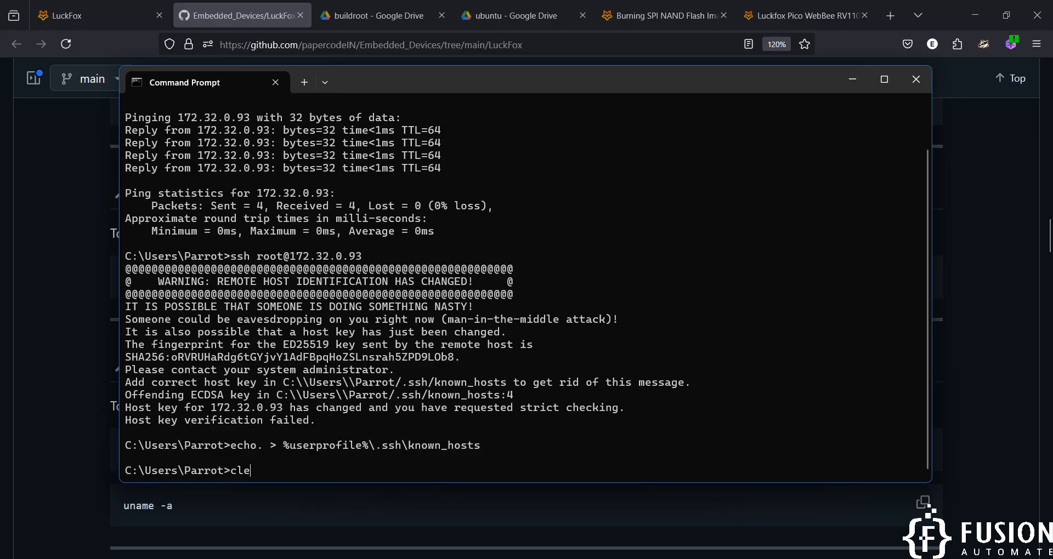
pyautogui.press('Return')
pyautogui.write('cls')
pyautogui.press('Return')
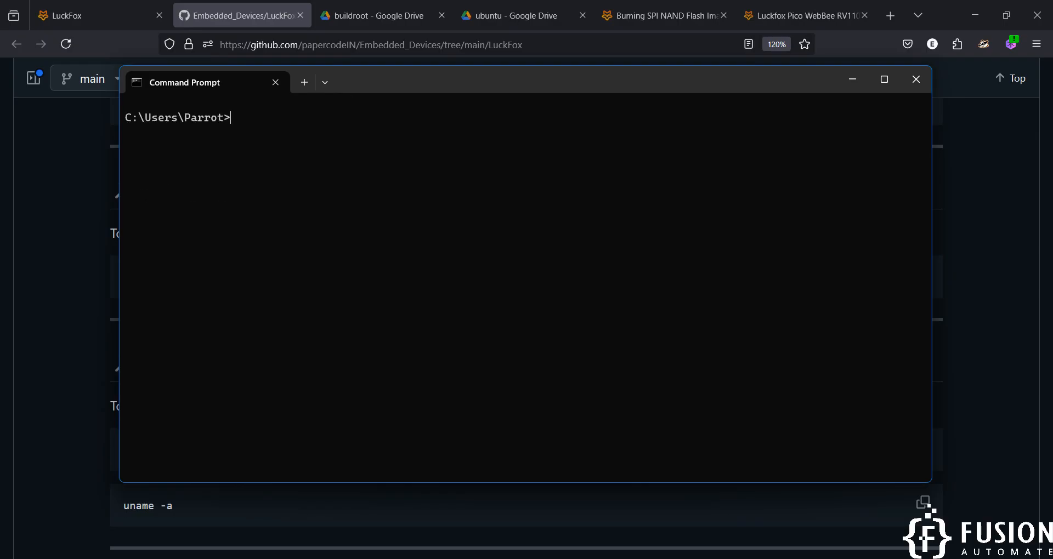
pyautogui.press('Up')
pyautogui.press('Up')
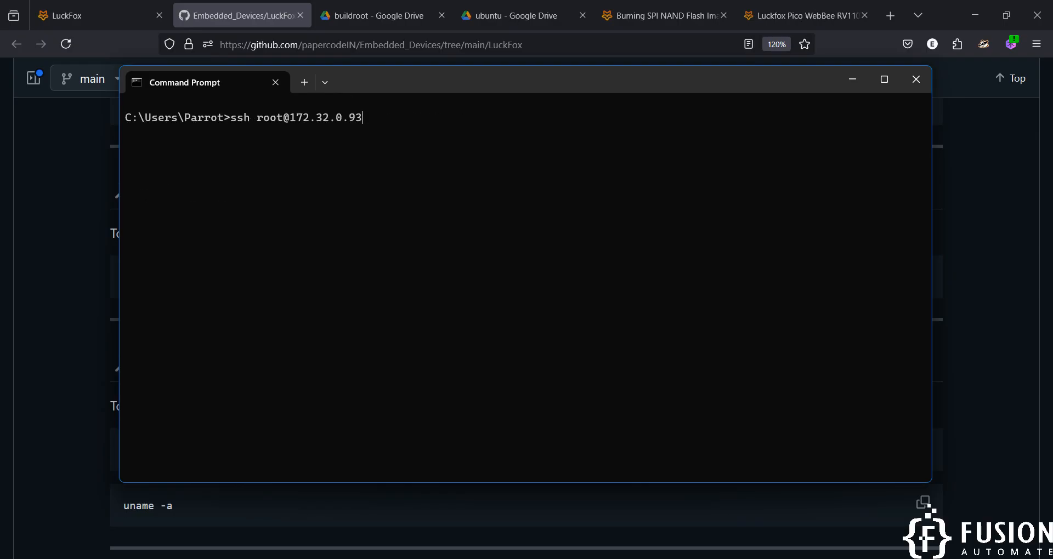
pyautogui.press('Return')
pyautogui.write('yes')
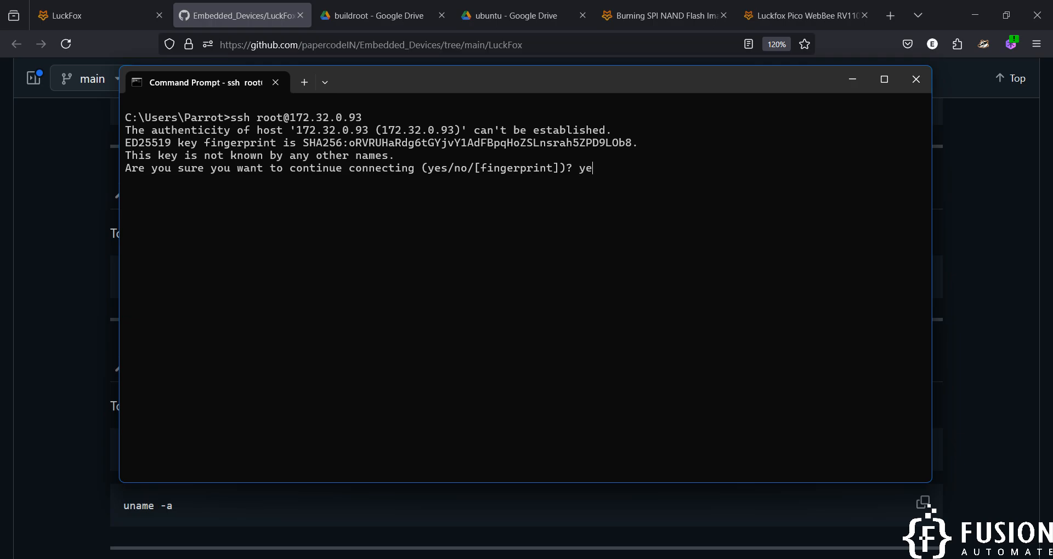
pyautogui.press('Return')
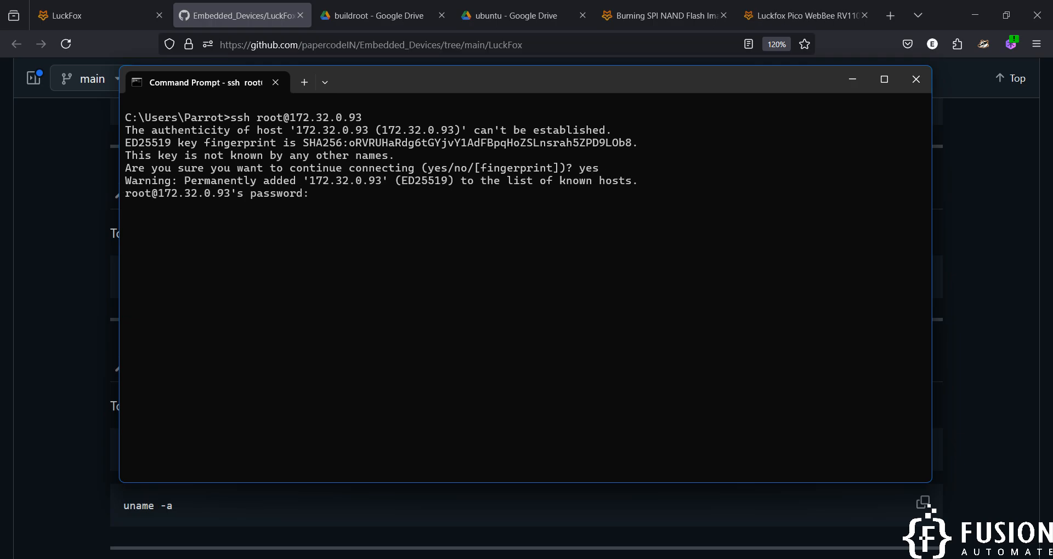
# - Copy the root account password from the README and paste it at the SSH password prompt to log in
pyautogui.hotkey('alt', 'Tab')
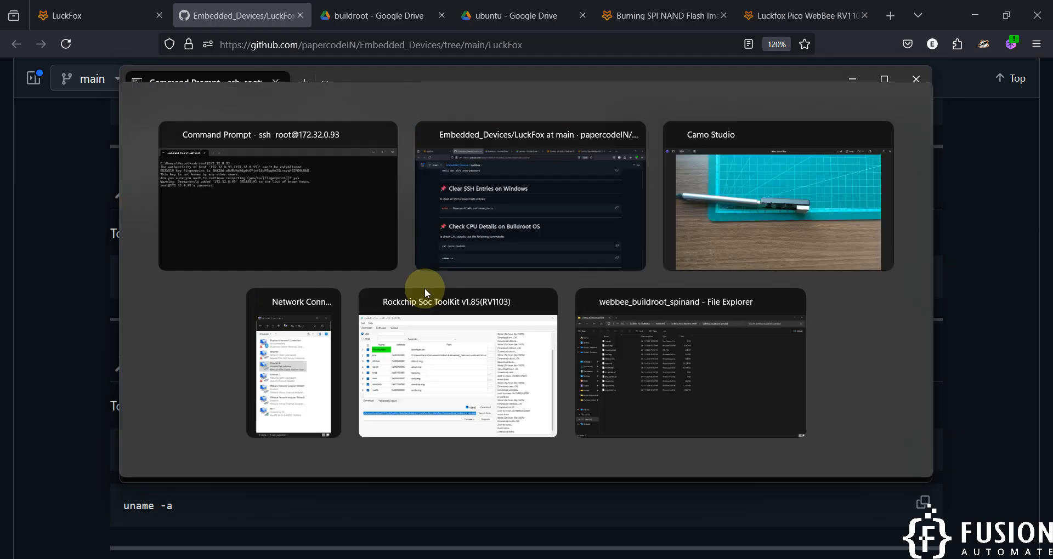
pyautogui.scroll(5, 348, 366)
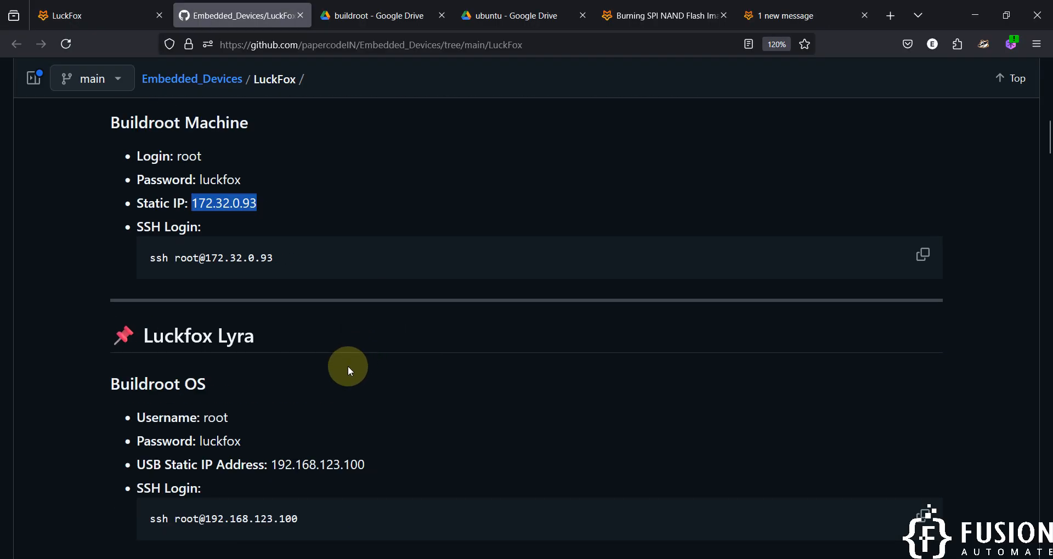
pyautogui.doubleClick(219, 442)
pyautogui.hotkey('alt', 'Tab')
pyautogui.rightClick(486, 318)
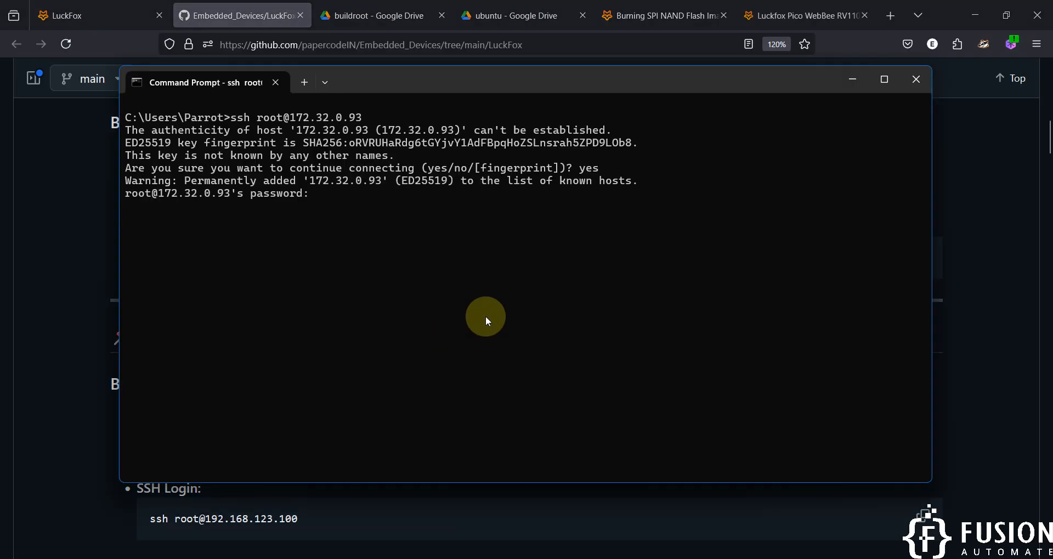
pyautogui.press('Return')
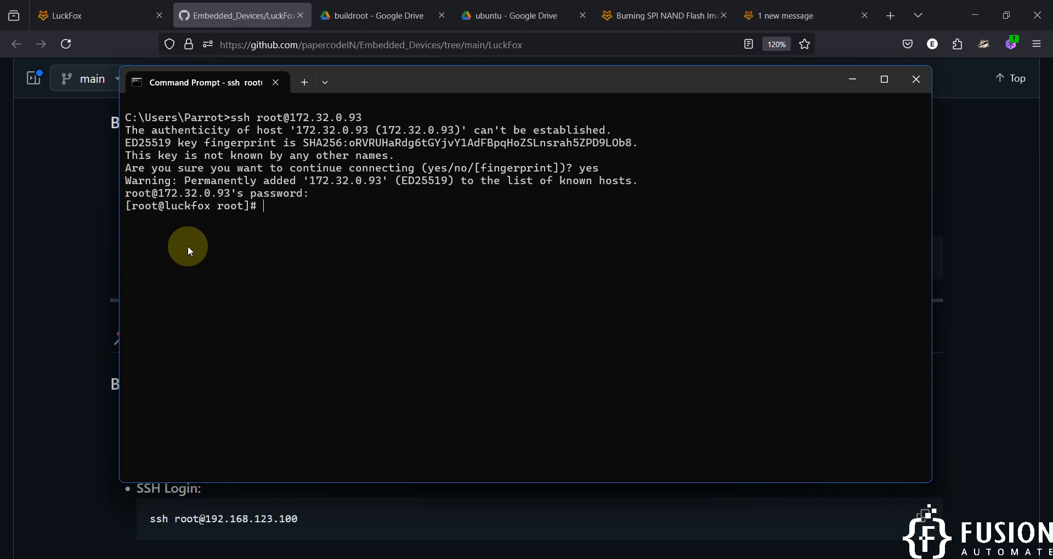
# - Enlarge the terminal text, highlight the luckfox host name and run free -h to check the board's memory
pyautogui.keyDown('ctrl'); pyautogui.scroll(2, 188, 246); pyautogui.keyUp('ctrl')
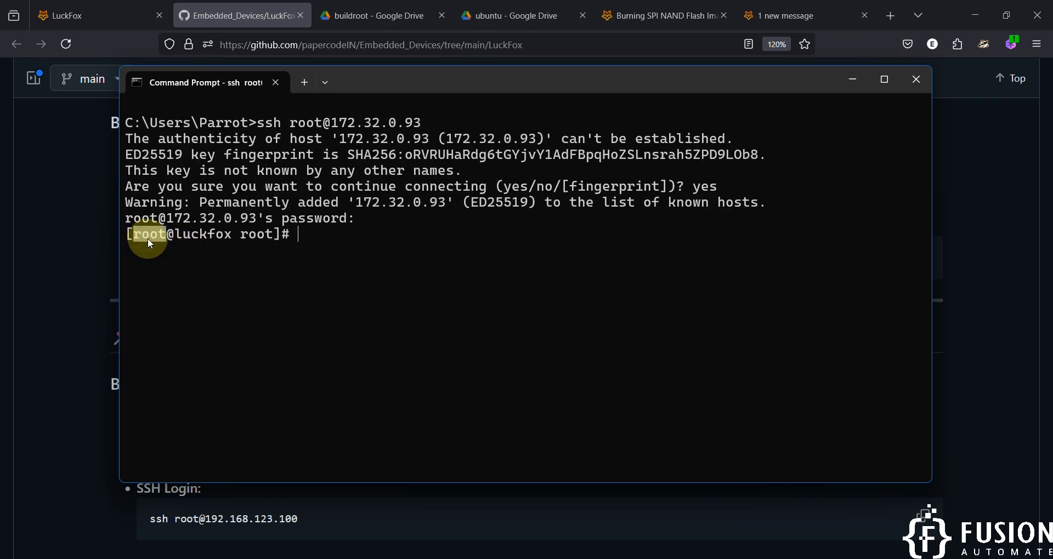
pyautogui.doubleClick(201, 236)
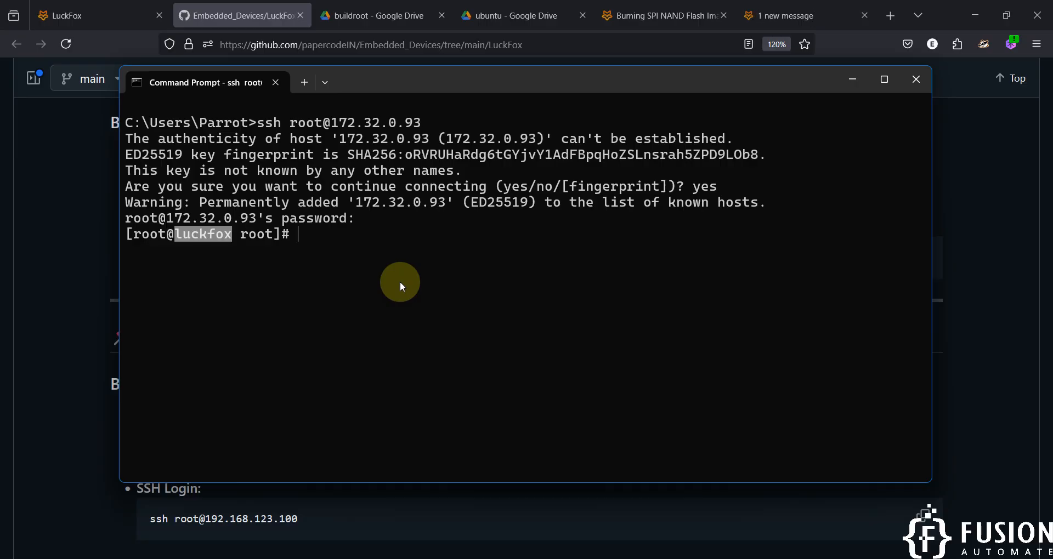
pyautogui.write('free -h')
pyautogui.press('Return')
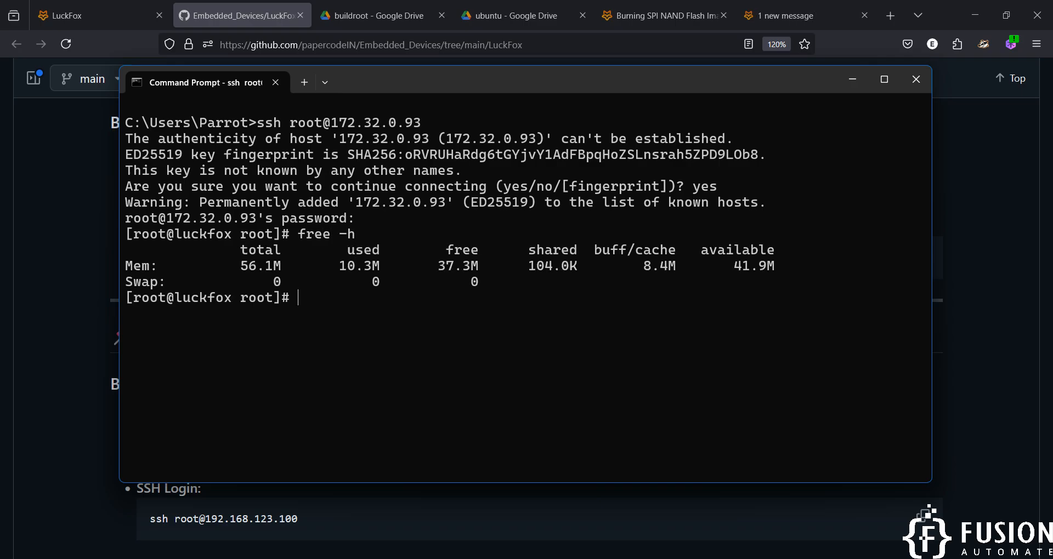
# - Open the Luckfox WebBee product page and highlight the RAM size in its Specifications table
pyautogui.click(796, 16)
pyautogui.scroll(-5, 635, 312)
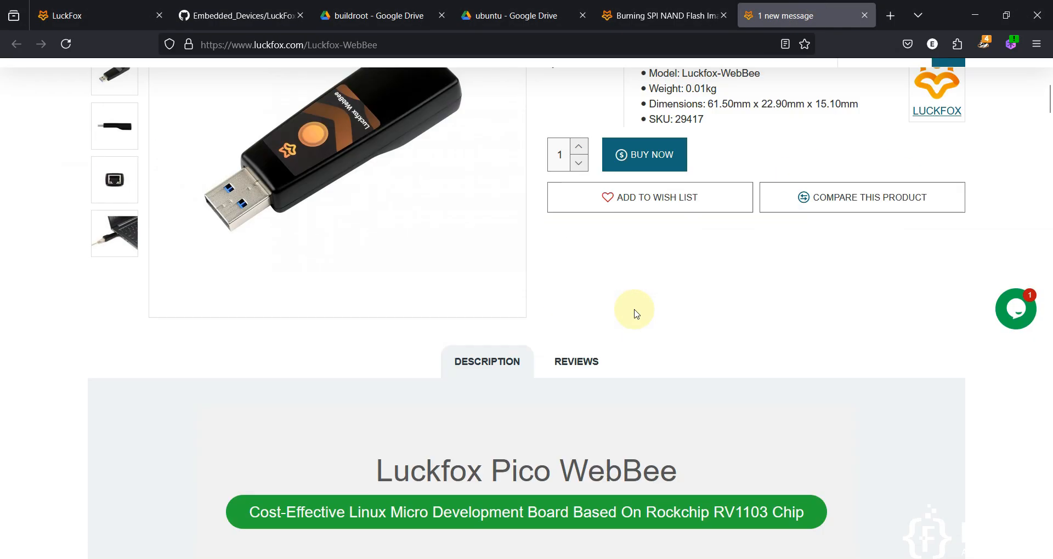
pyautogui.scroll(-15, 634, 313)
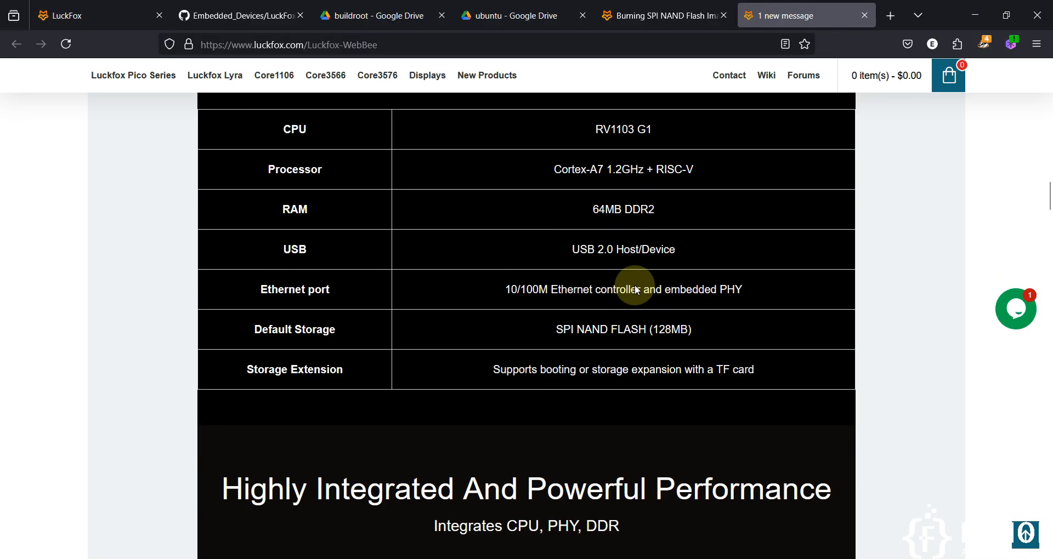
pyautogui.scroll(3, 636, 290)
pyautogui.doubleClick(606, 395)
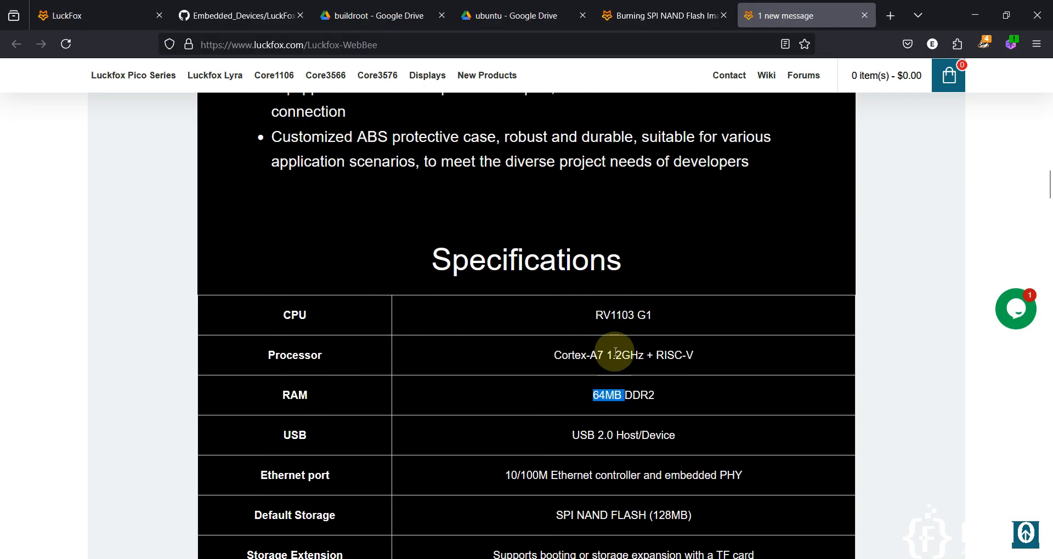
# - Switch to the SSH terminal, highlight the free memory value and run df -Th to check the board's filesystem usage
pyautogui.hotkey('alt', 'Tab')
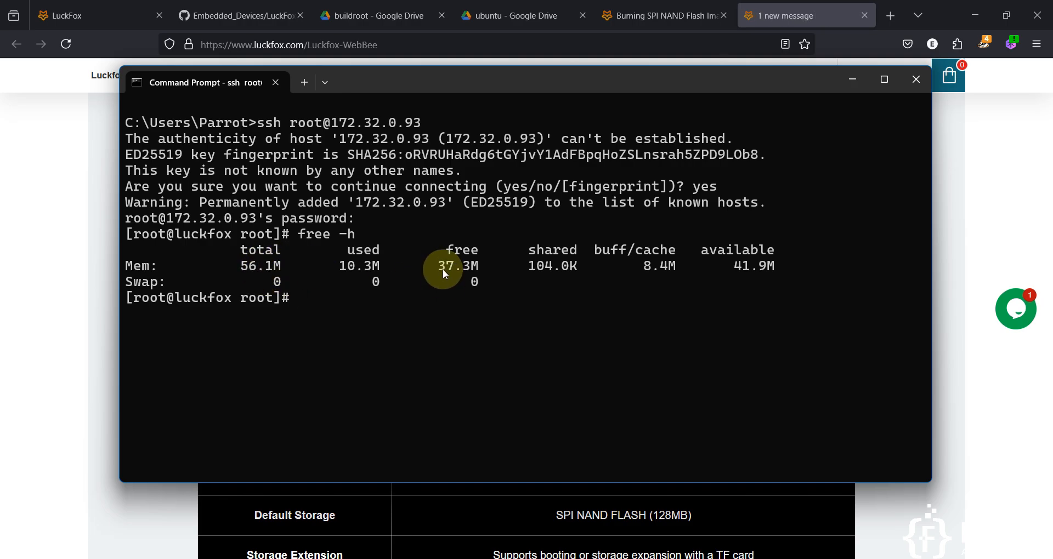
pyautogui.moveTo(443, 270); pyautogui.dragTo(476, 271)
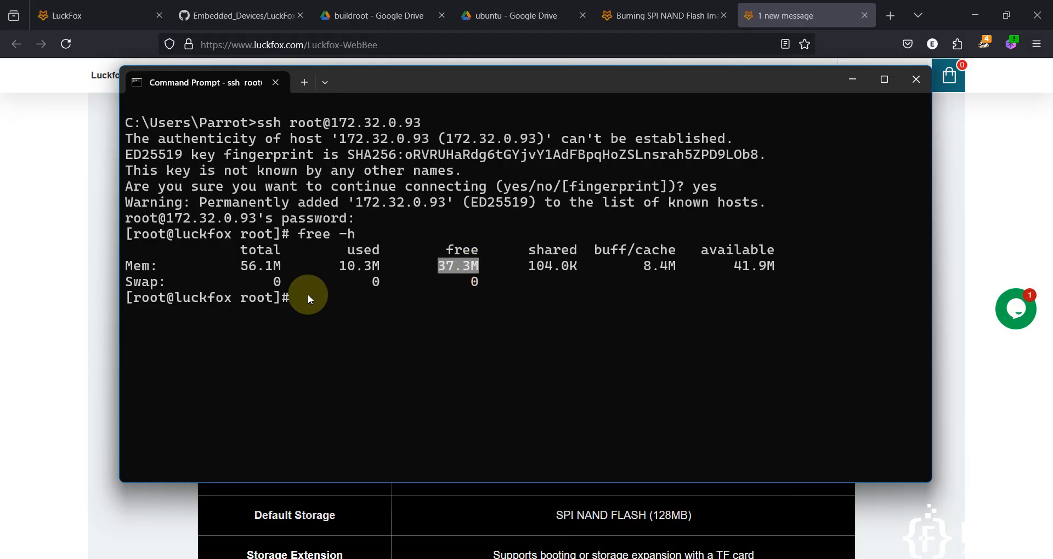
pyautogui.click(406, 305)
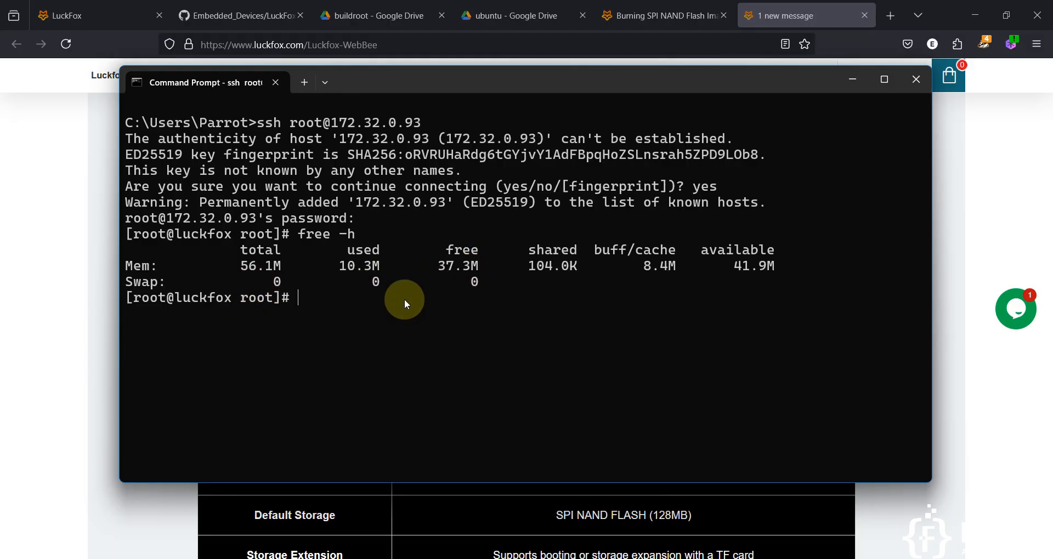
pyautogui.write('df -')
pyautogui.press('BackSpace')
pyautogui.press('Return')
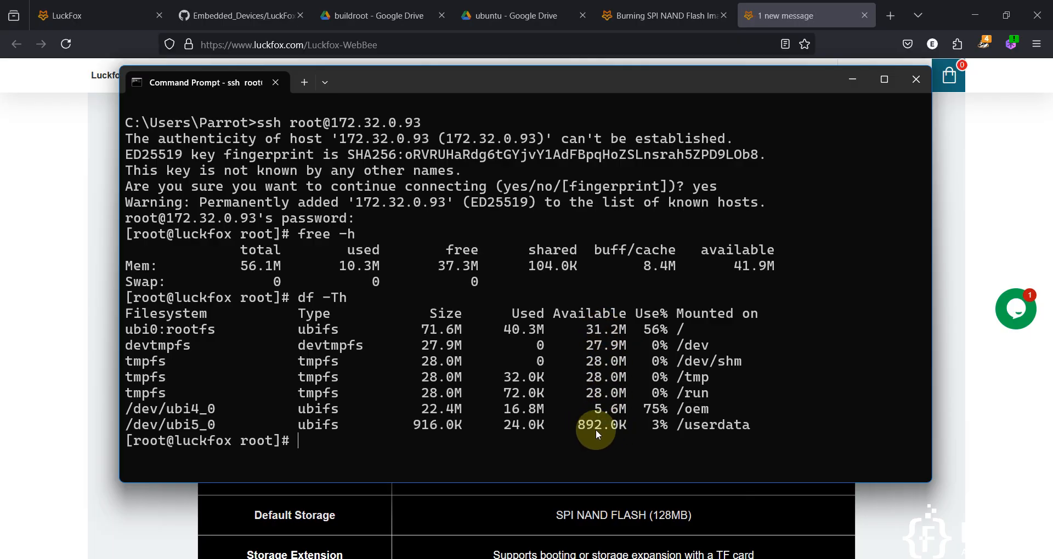
# - Return to the Luckfox WebBee product page and highlight the Default Storage size in the Specifications table
pyautogui.hotkey('alt', 'Tab')
pyautogui.scroll(-3, 611, 382)
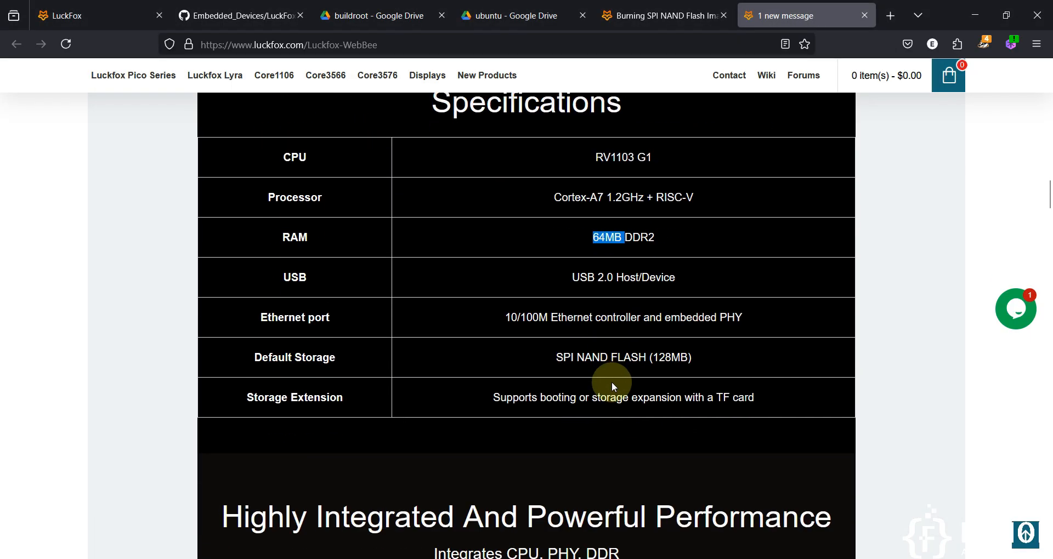
pyautogui.doubleClick(669, 357)
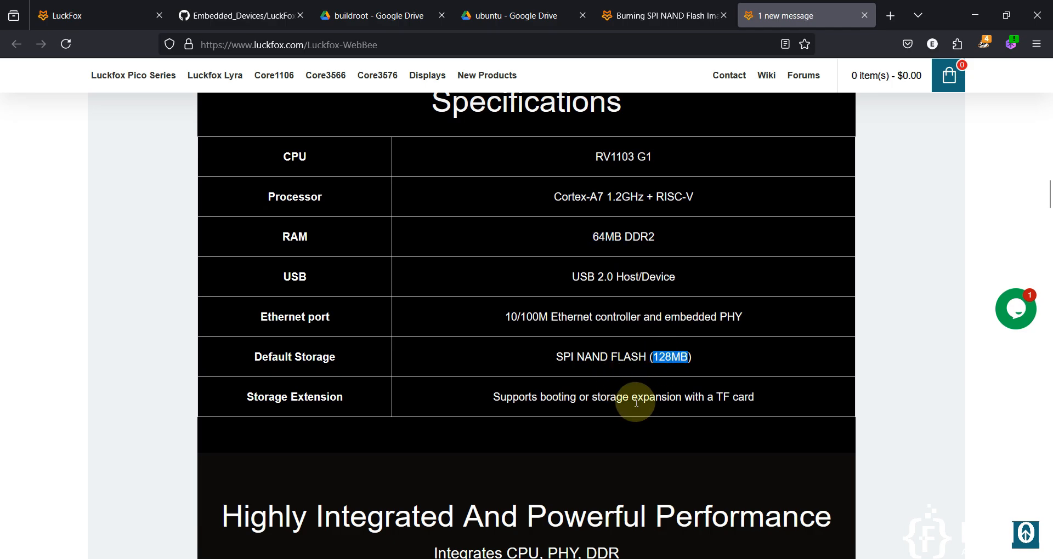
# - Switch to the SSH terminal and run lsblk to list the board's block devices
pyautogui.hotkey('alt', 'Tab')
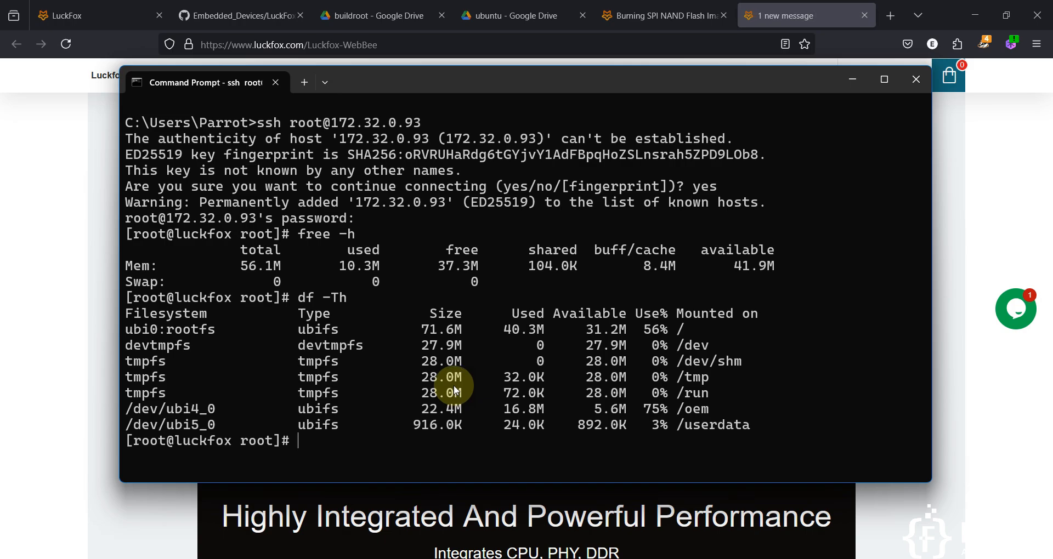
pyautogui.write('lsblk')
pyautogui.press('Return')
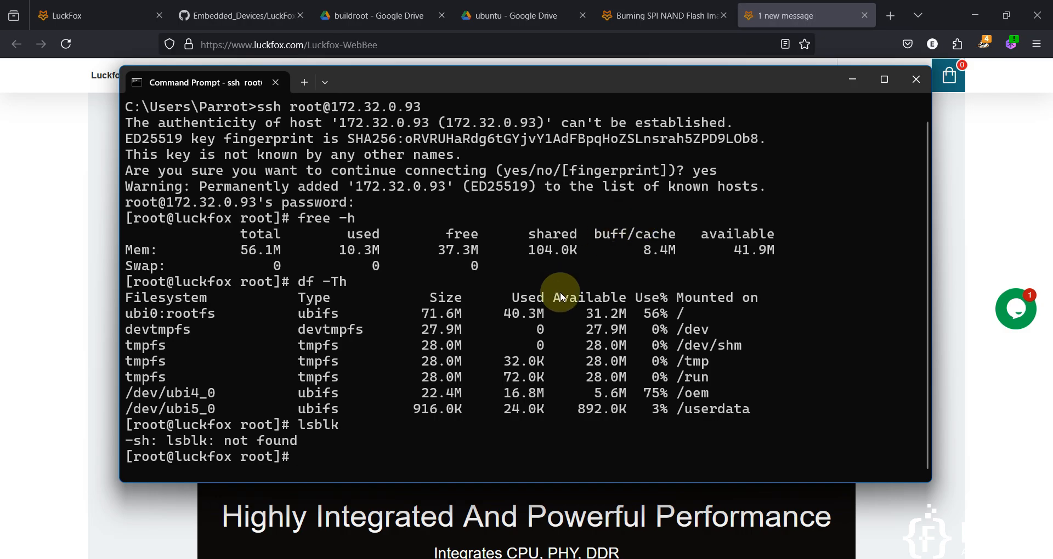
# - Copy the cat /proc/cpuinfo command from the Check CPU Details on Buildroot OS section of the GitHub README
pyautogui.hotkey('alt', 'Tab')
pyautogui.click(241, 15)
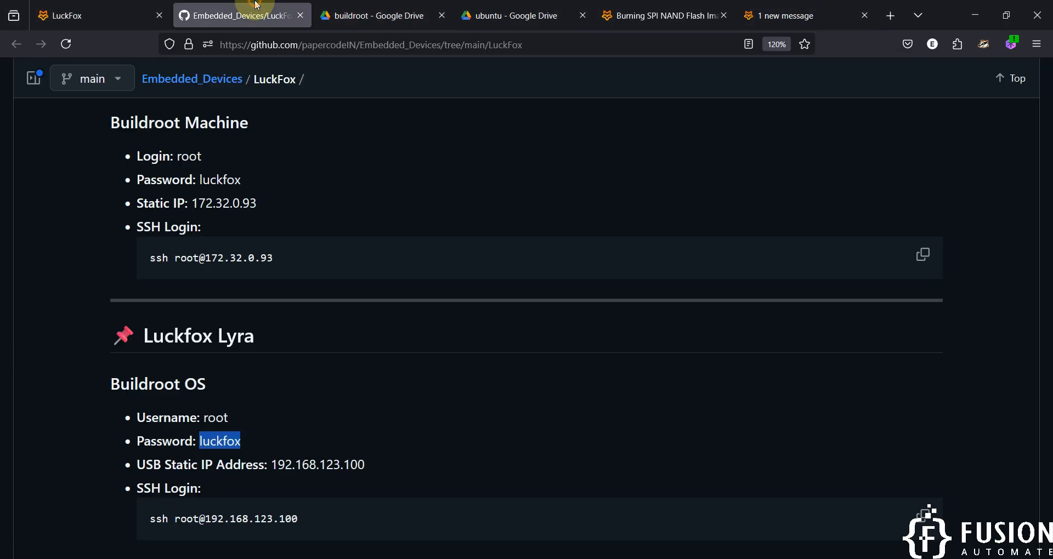
pyautogui.scroll(-15, 522, 251)
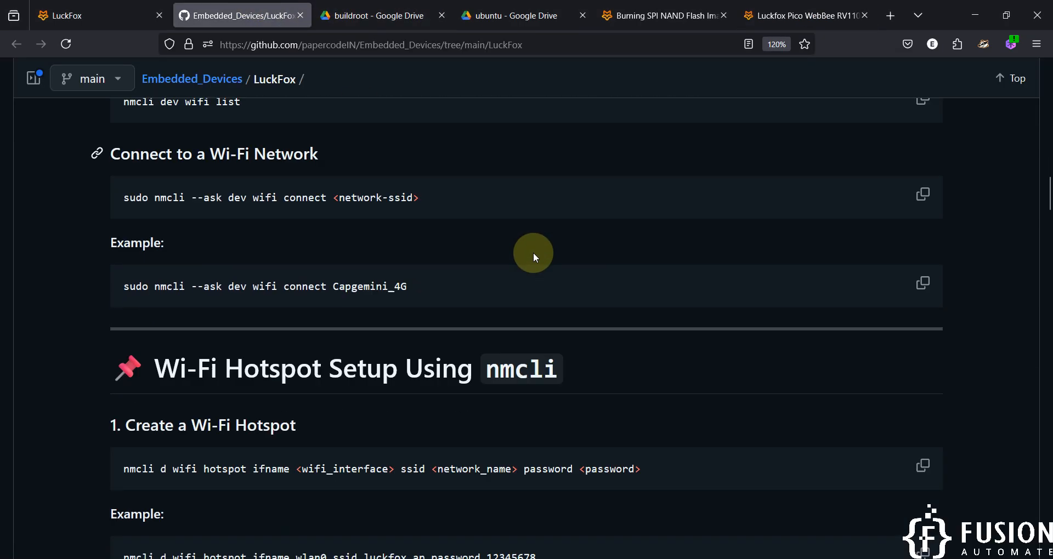
pyautogui.scroll(-5, 535, 252)
pyautogui.scroll(-5, 534, 252)
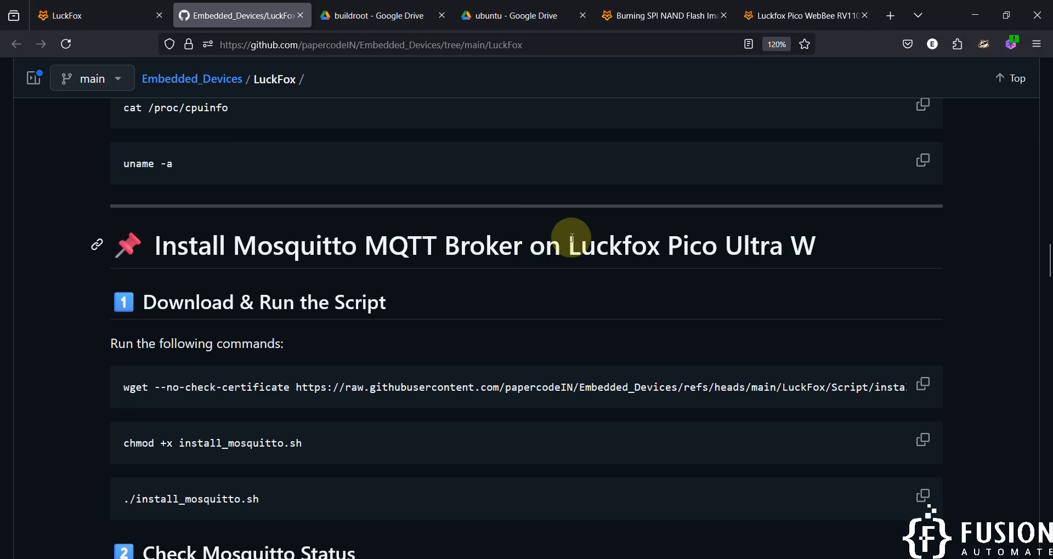
pyautogui.scroll(1, 828, 220)
pyautogui.click(927, 194)
# - Maximize the SSH terminal, paste and run cat /proc/cpuinfo, and highlight the model name entry in its output
pyautogui.hotkey('alt', 'Tab')
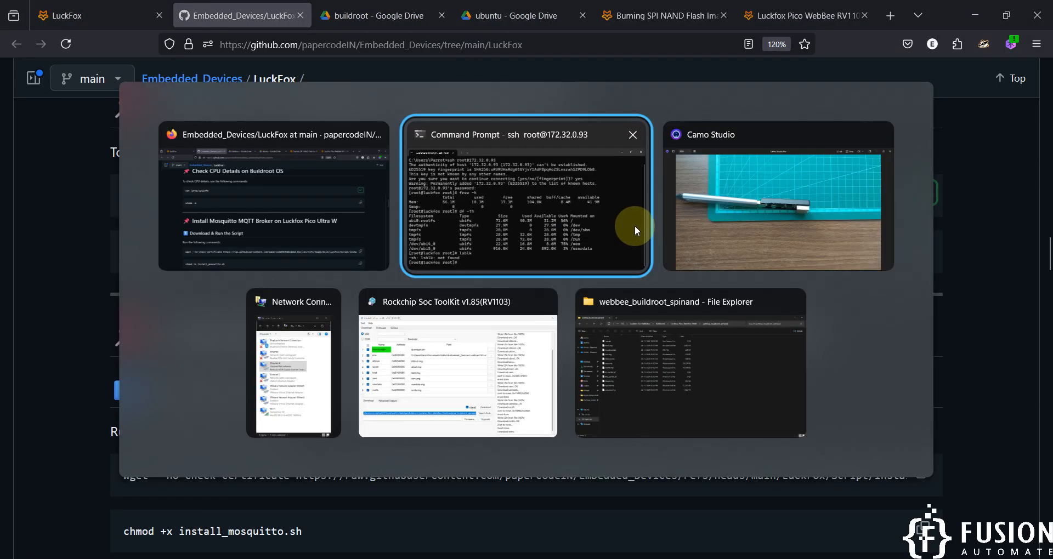
pyautogui.click(884, 79)
pyautogui.rightClick(739, 172)
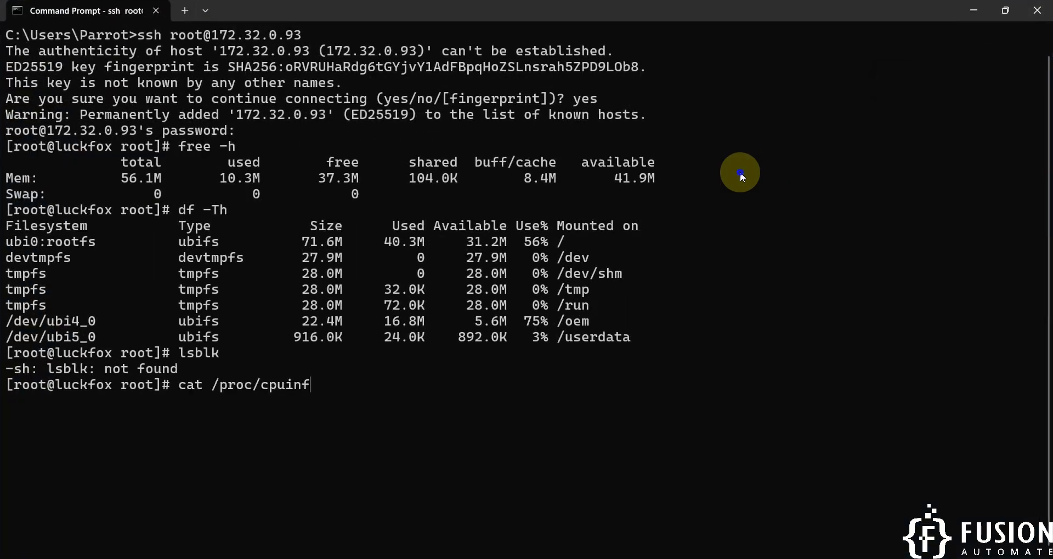
pyautogui.press('Return')
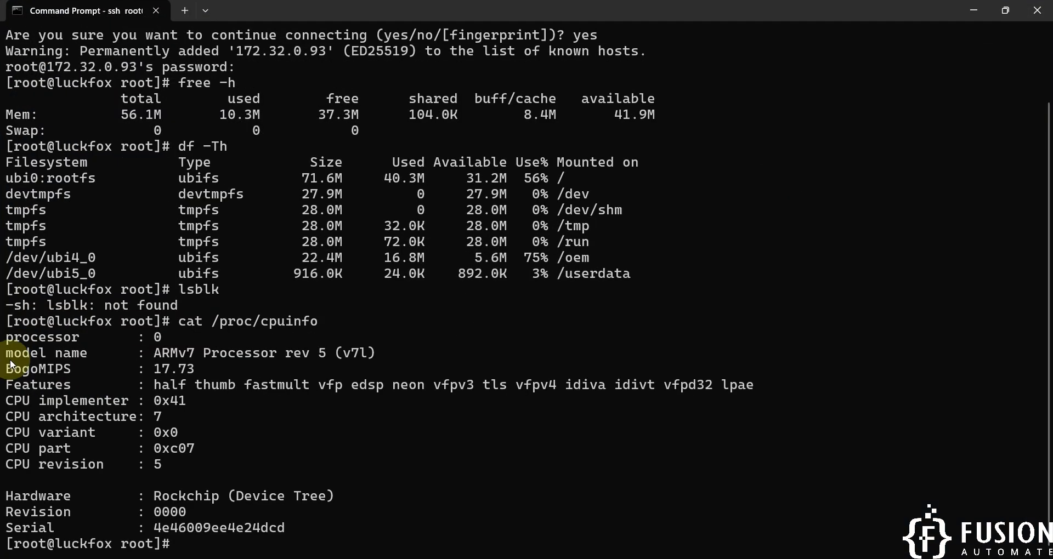
pyautogui.moveTo(7, 355); pyautogui.dragTo(47, 352)
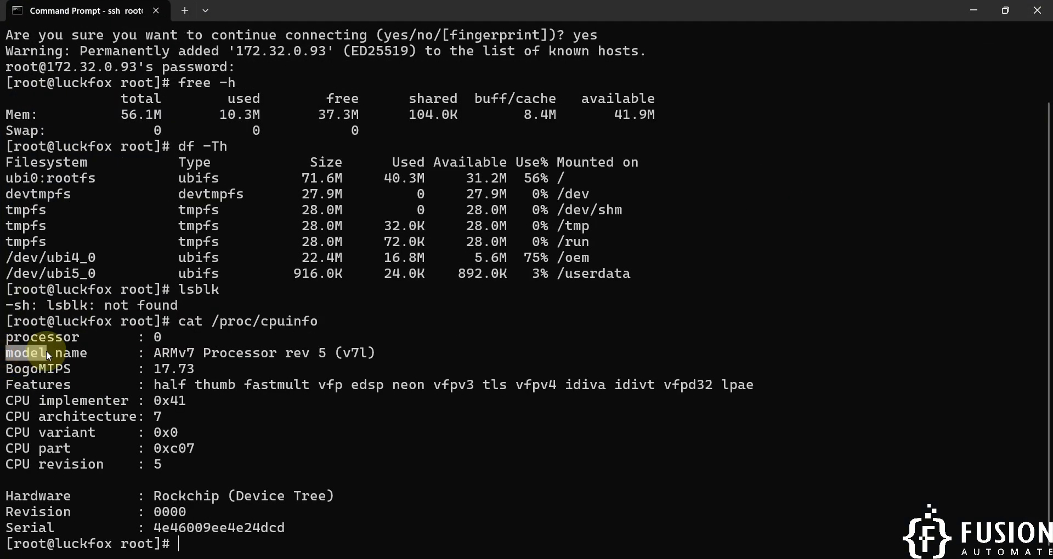
pyautogui.click(165, 353)
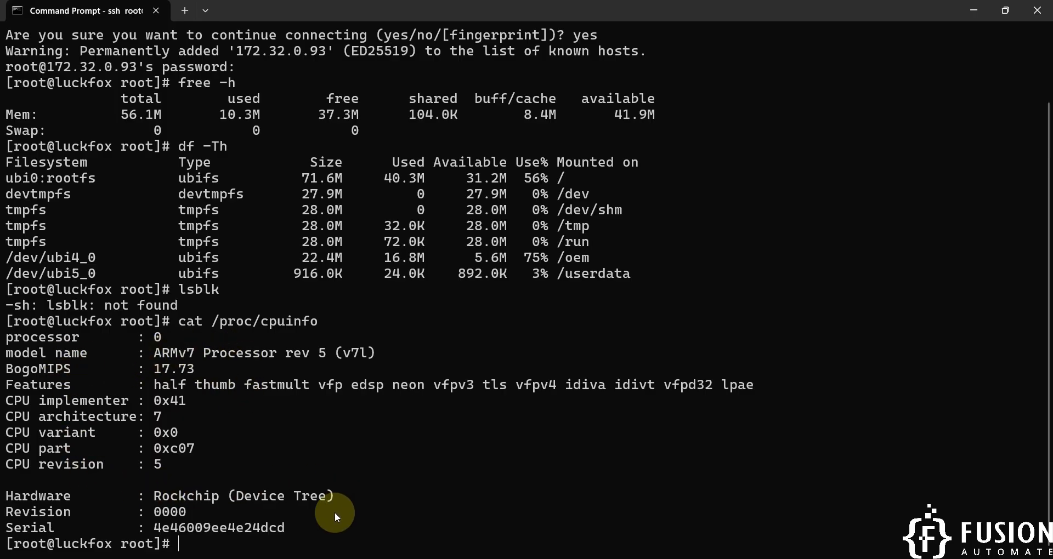
# - Open the LuckFox Notion page in the browser and go to the Luckfox Pico WebBee RV1103 section
pyautogui.click(309, 558)
pyautogui.click(169, 6)
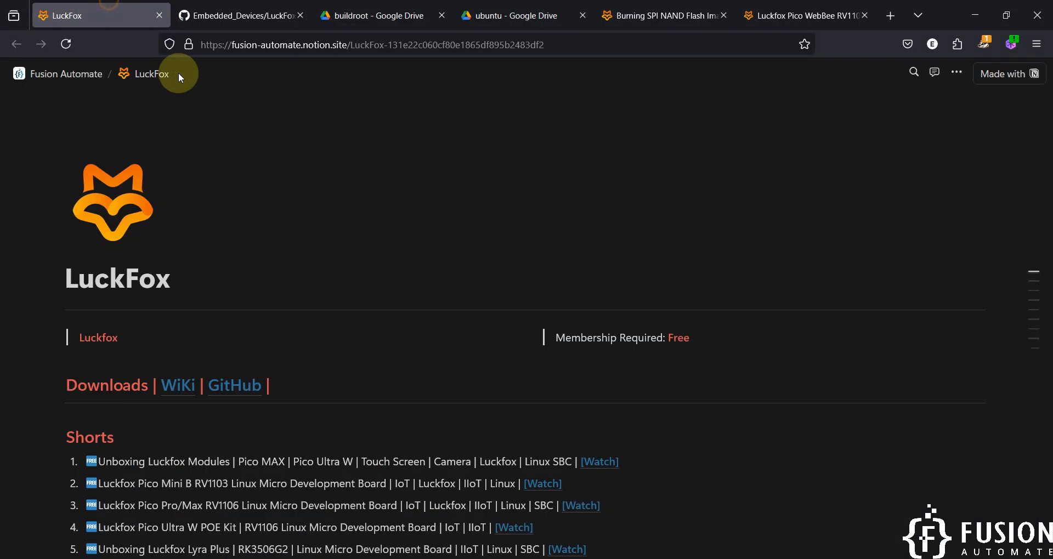
pyautogui.scroll(-10, 302, 294)
pyautogui.scroll(-2, 302, 294)
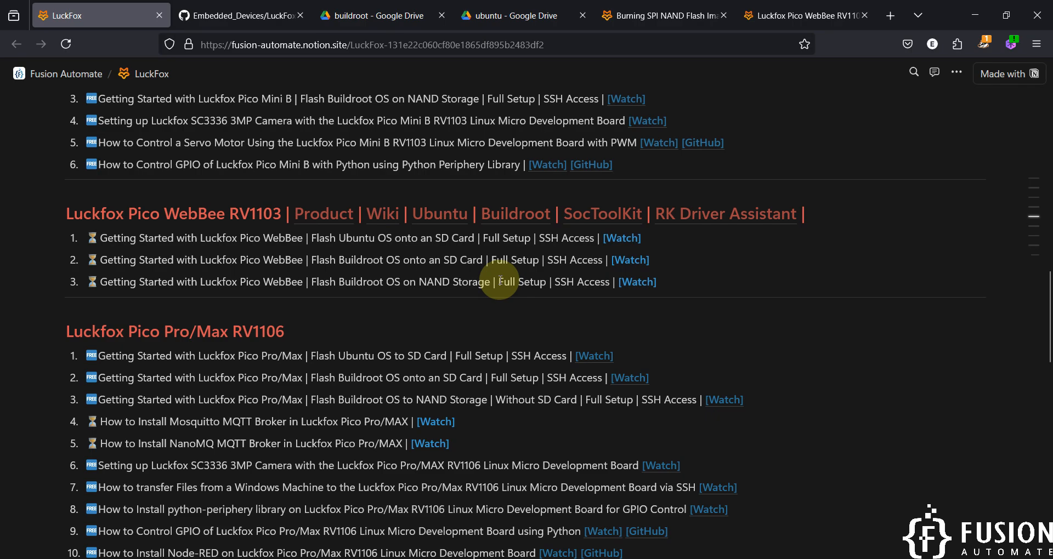
# - Bring up the Network Connections window, then highlight the SSH connection details in the GitHub README's Environment Details section
pyautogui.click(565, 558)
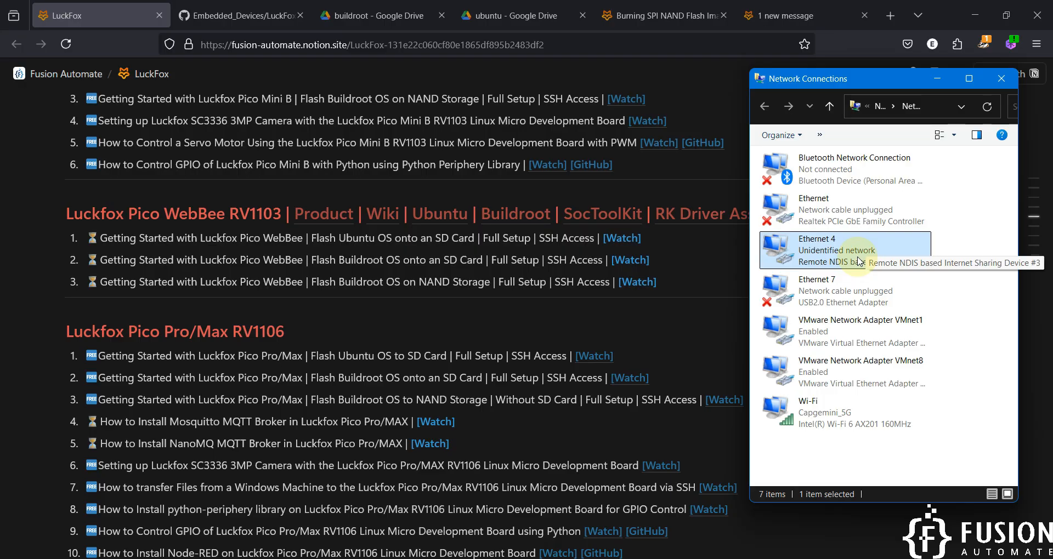
pyautogui.click(242, 16)
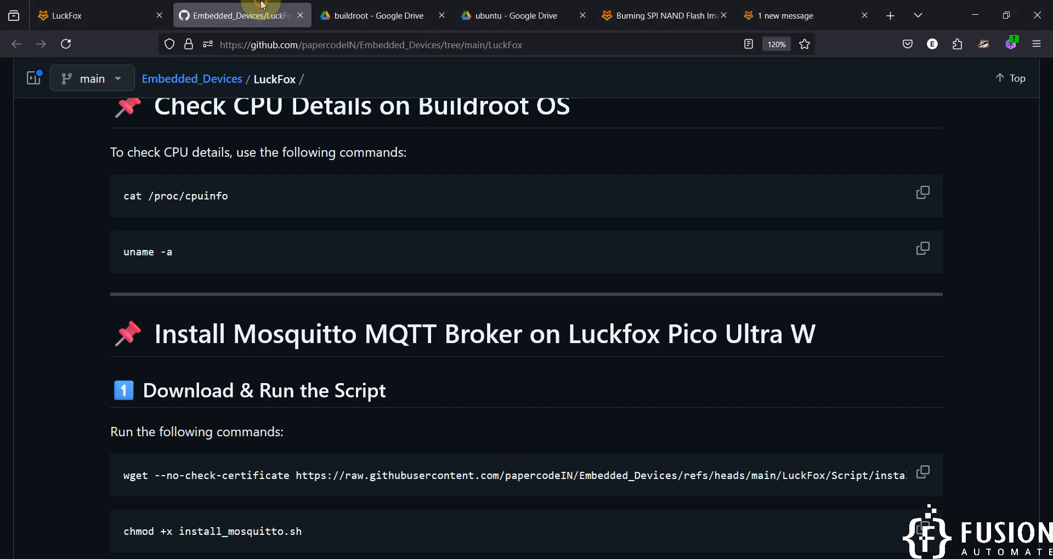
pyautogui.scroll(20, 416, 281)
pyautogui.scroll(-8, 416, 285)
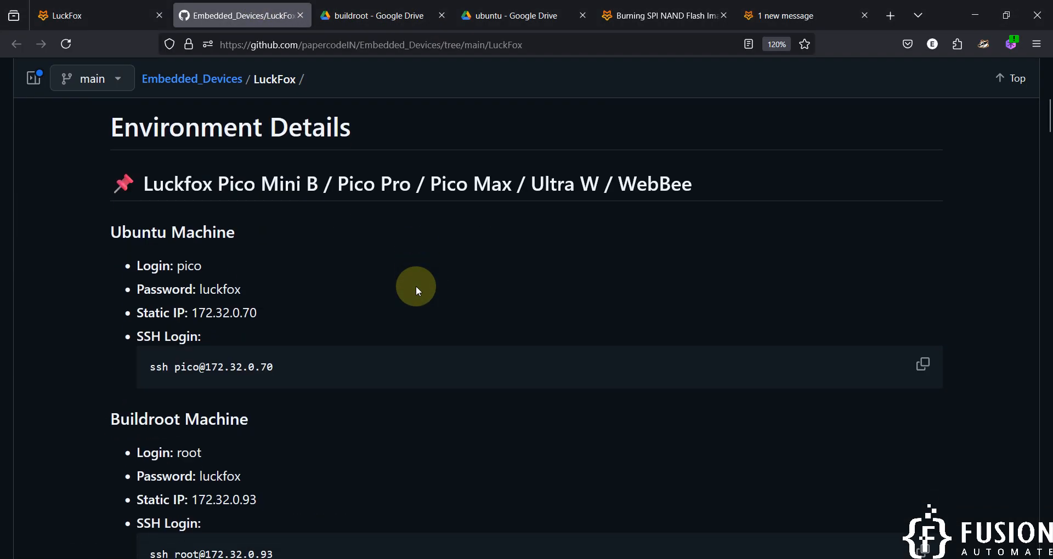
pyautogui.moveTo(273, 340); pyautogui.dragTo(206, 341)
pyautogui.moveTo(264, 288); pyautogui.dragTo(193, 286)
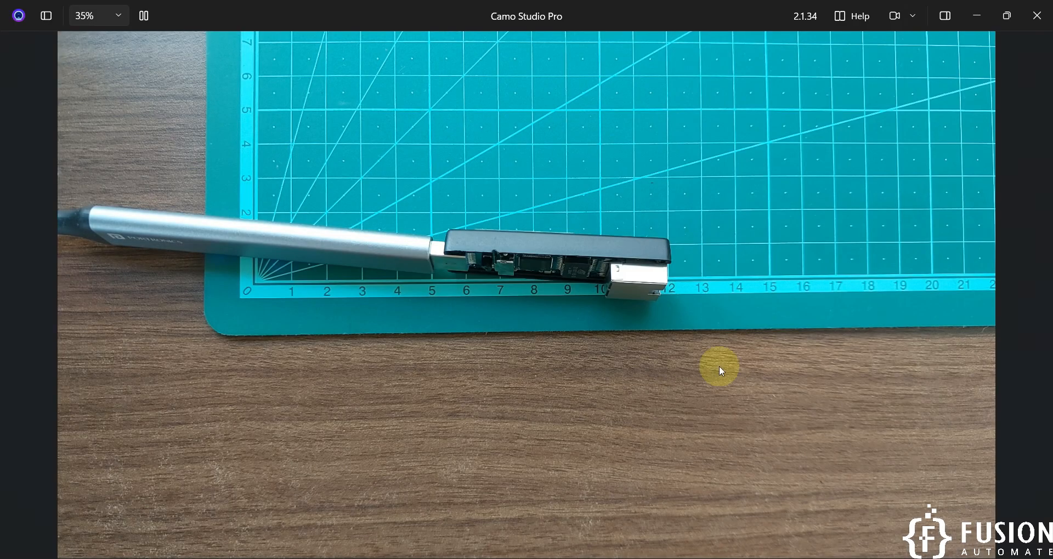